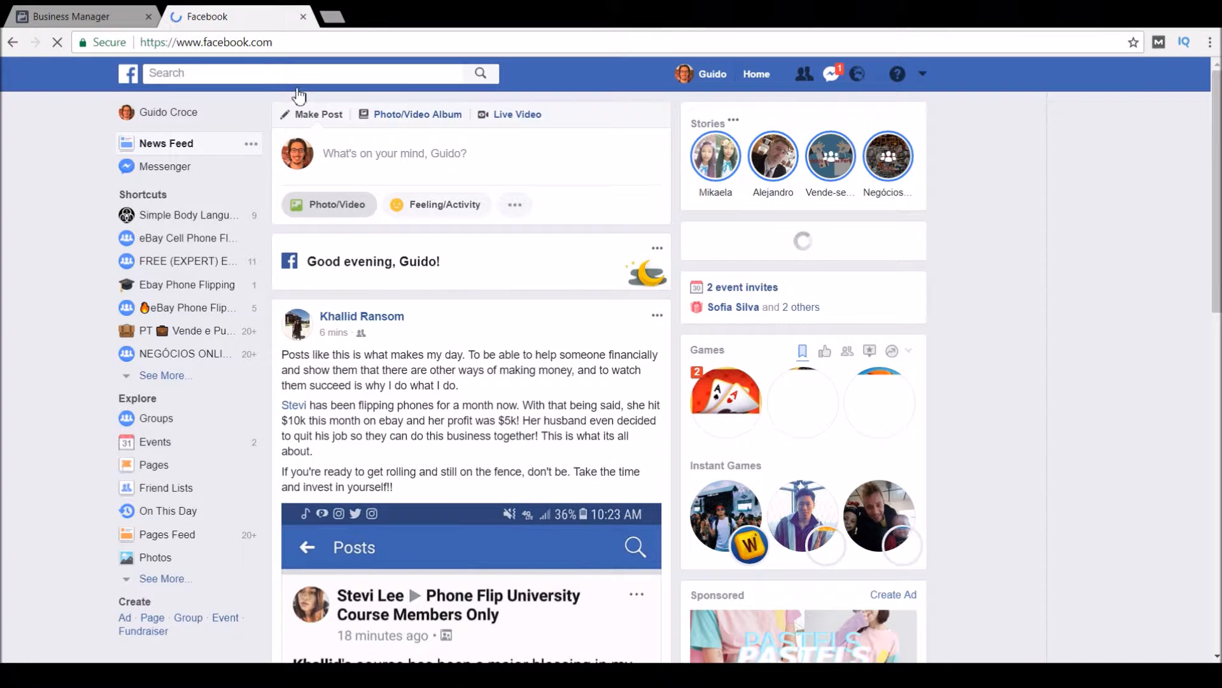
# Switch from the news feed to the Business Manager browser tab.
pyautogui.click(18, 8)
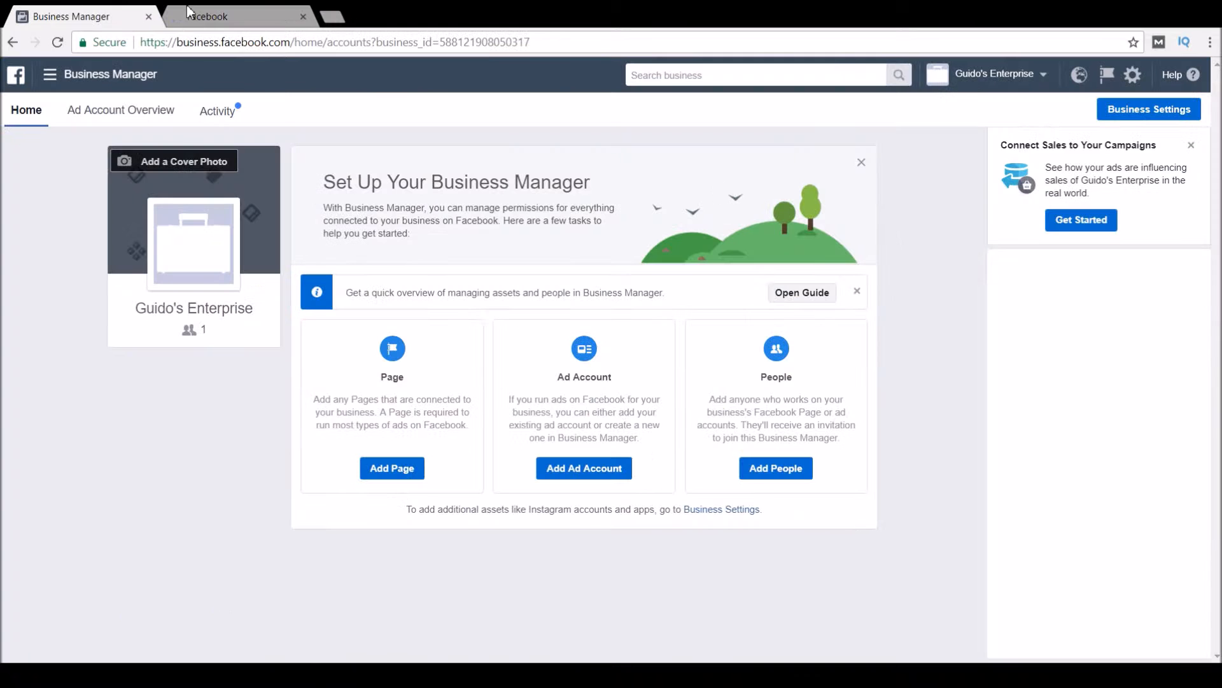
# Close the news feed tab, load business.facebook.com, and switch to Your Personal Ad Account.
pyautogui.click(263, 41)
pyautogui.click(303, 16)
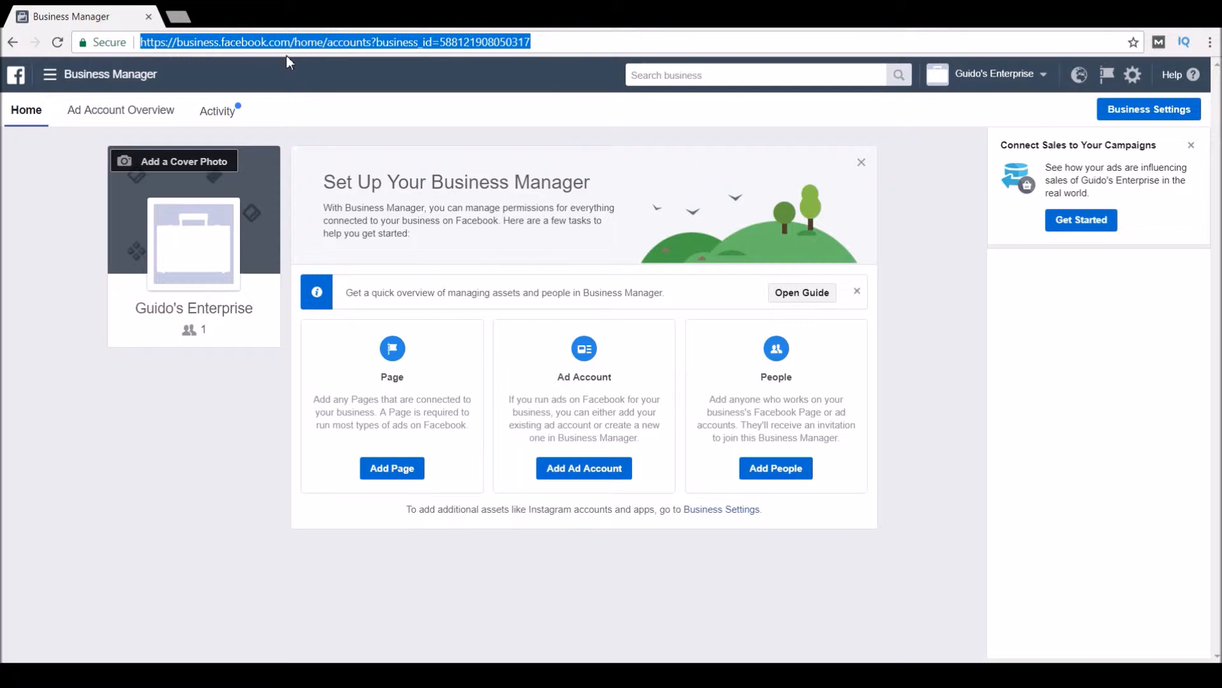
pyautogui.write('business.facebook.com')
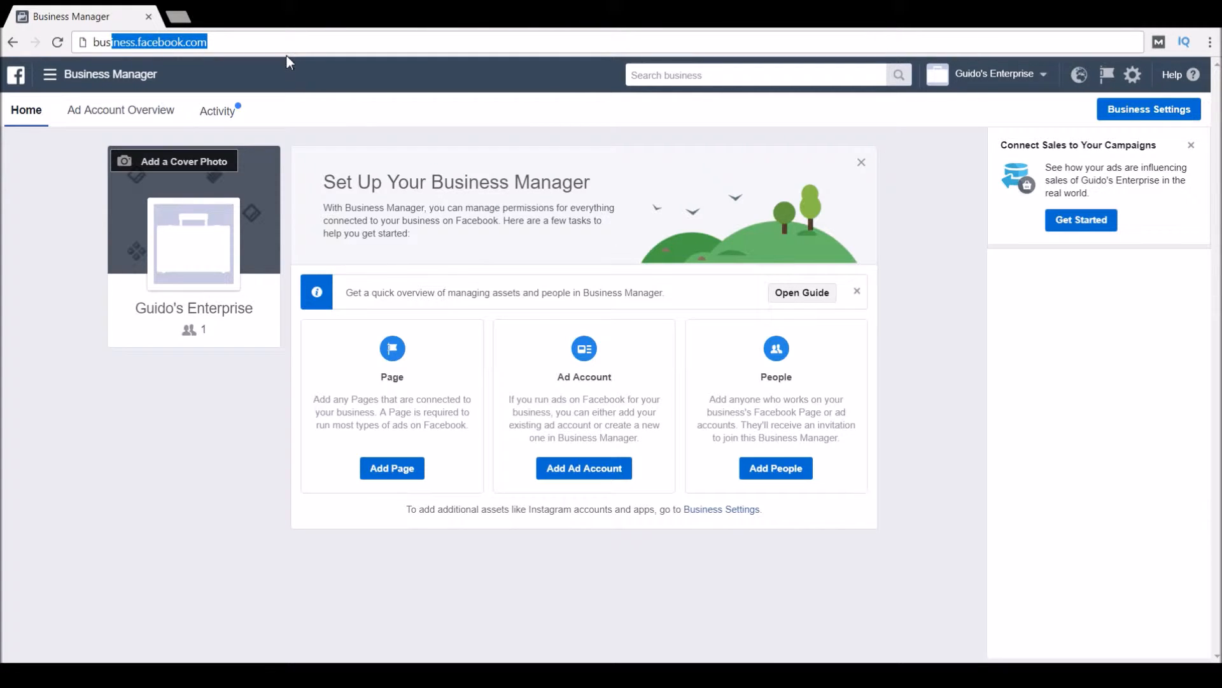
pyautogui.press('Return')
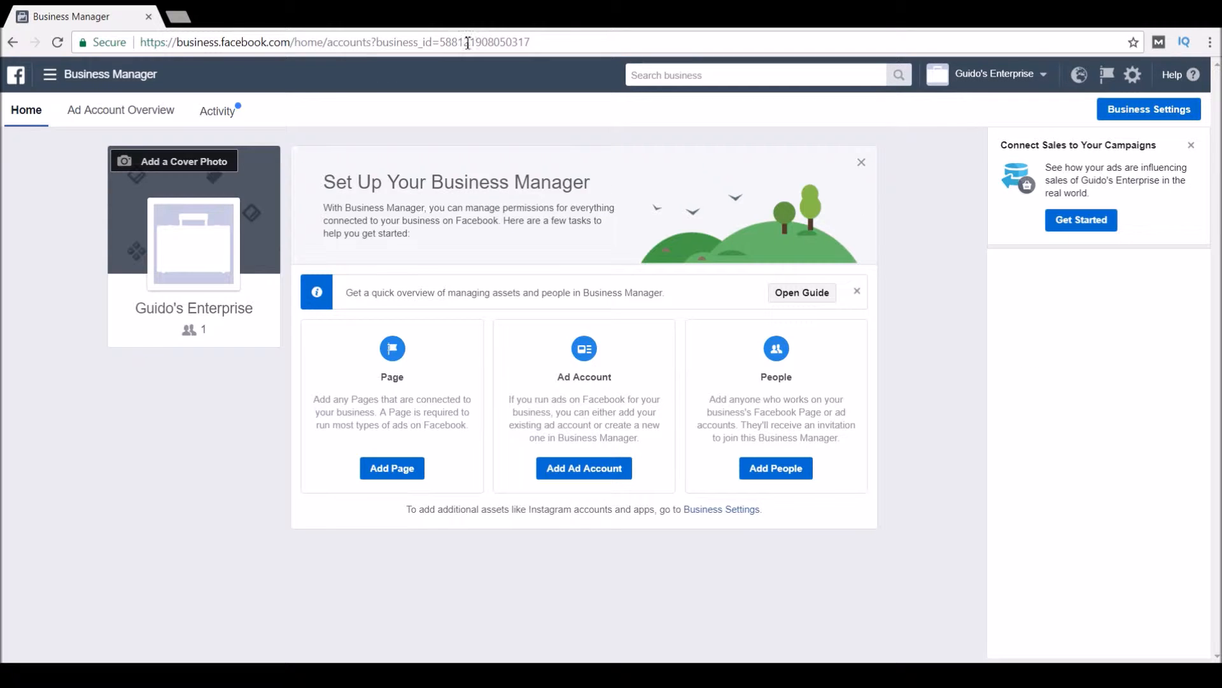
pyautogui.click(1000, 76)
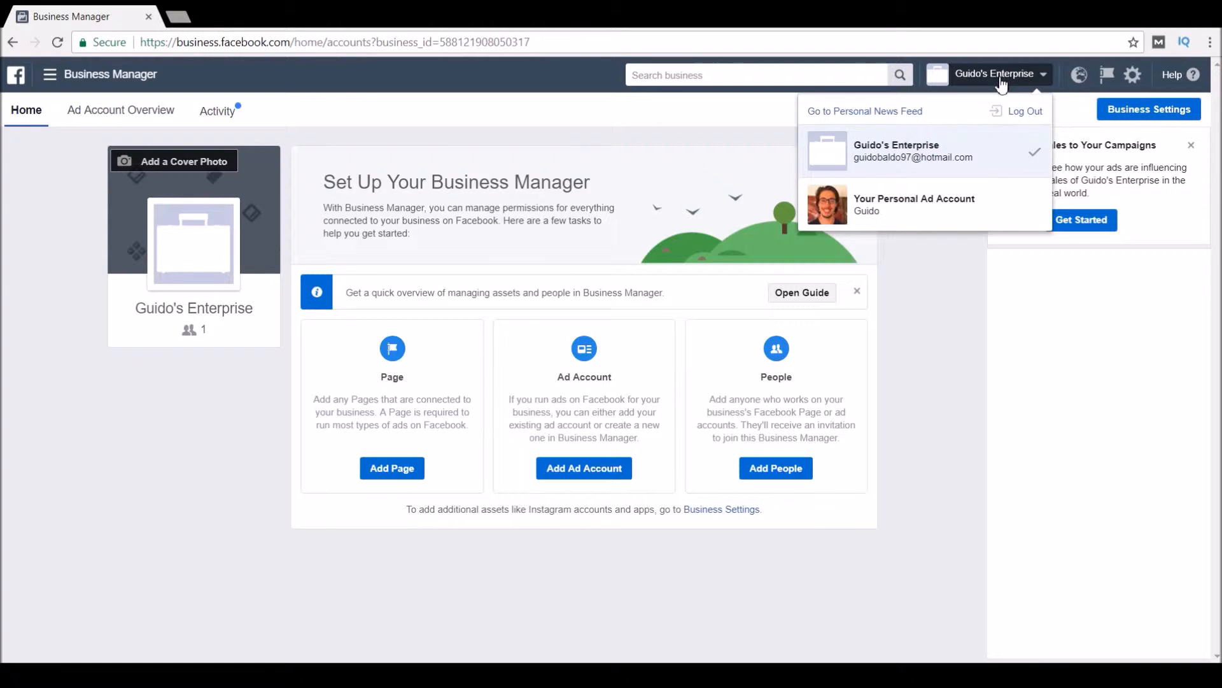
pyautogui.click(907, 210)
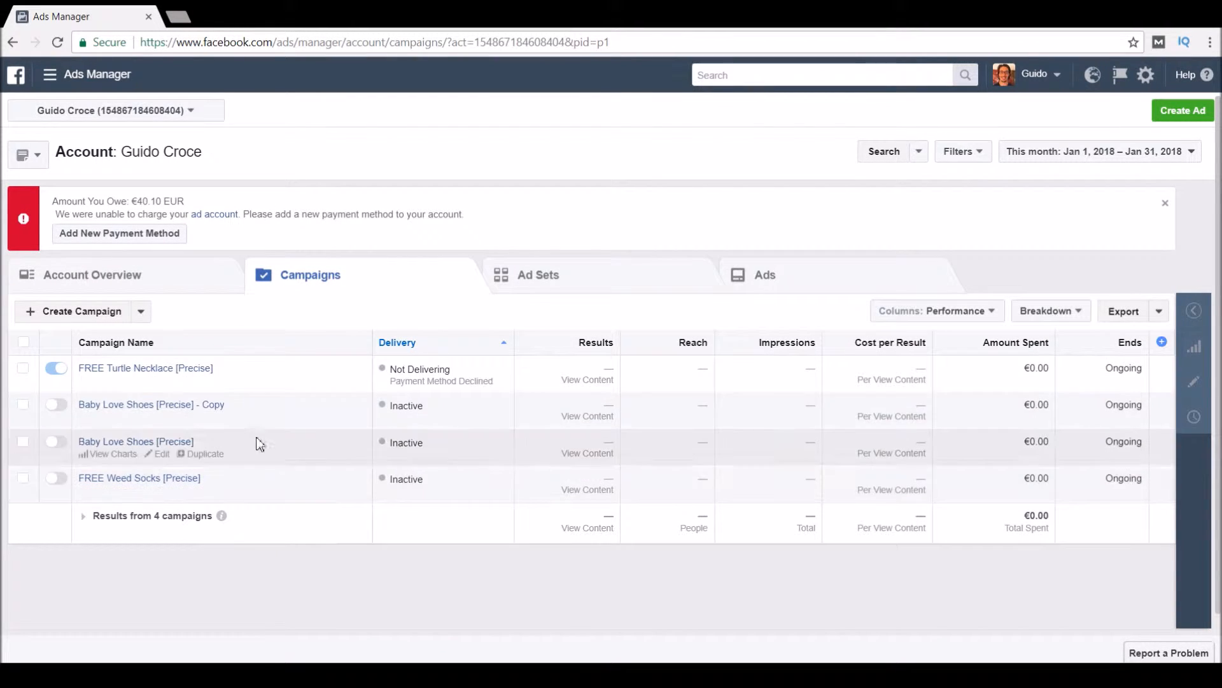
# Expand All Tools in the Ads Manager menu, close it, and start a new ad with Create.
pyautogui.click(123, 78)
pyautogui.click(121, 440)
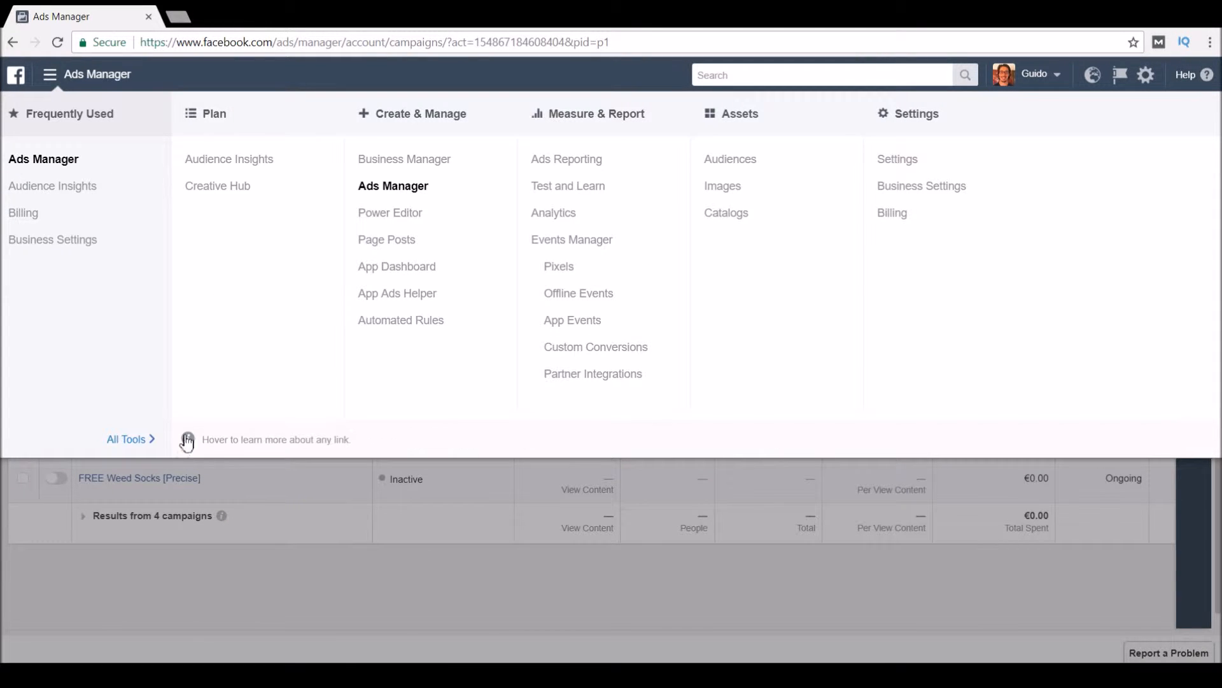
pyautogui.click(369, 601)
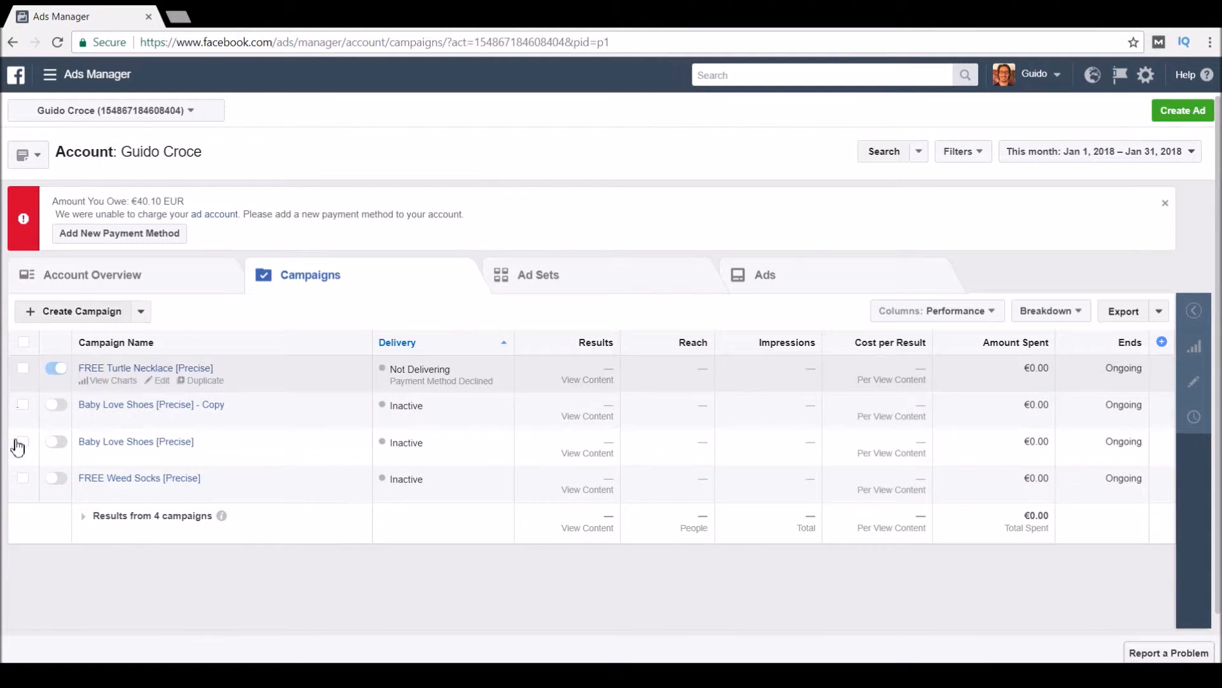
pyautogui.click(1186, 116)
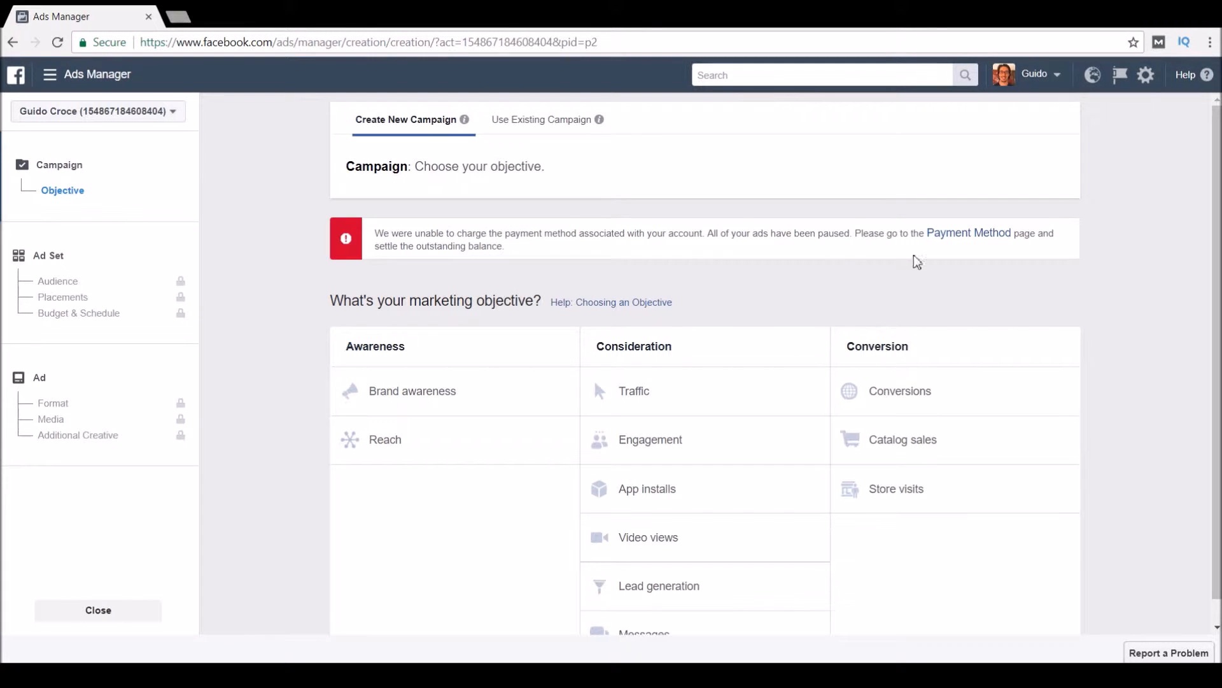
# Pick Engagement under Consideration and select its default campaign name 'Engagement' for editing.
pyautogui.scroll(-1, 870, 296)
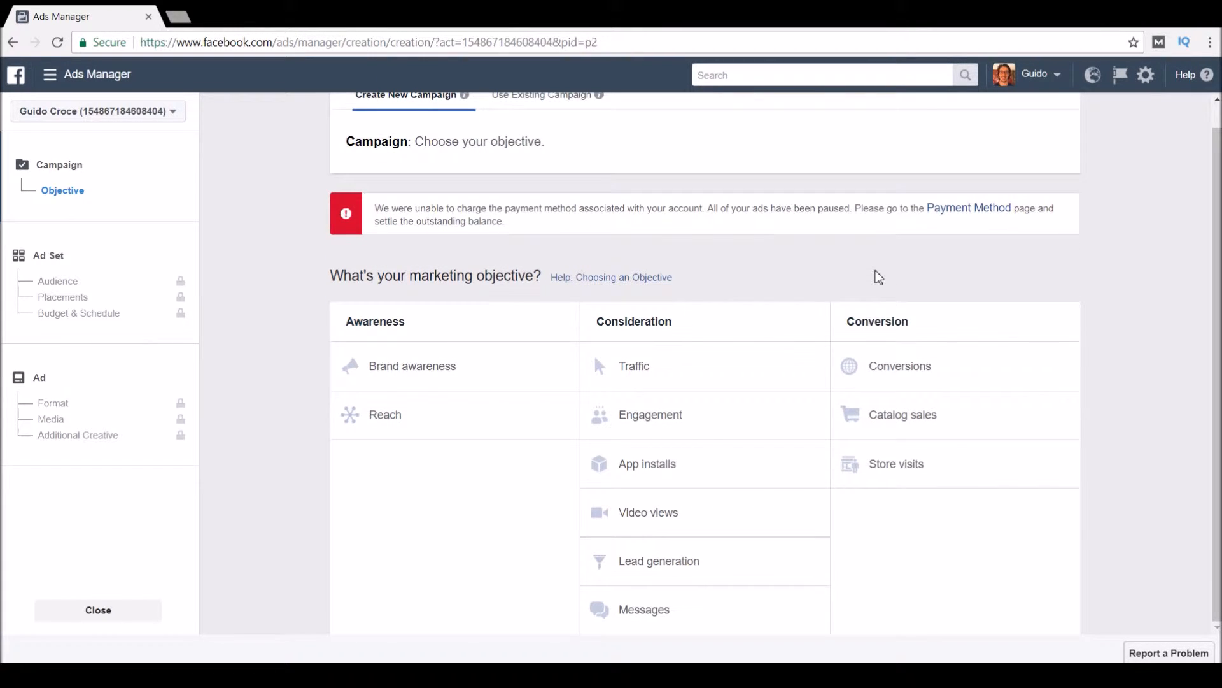
pyautogui.moveTo(328, 280); pyautogui.dragTo(942, 295)
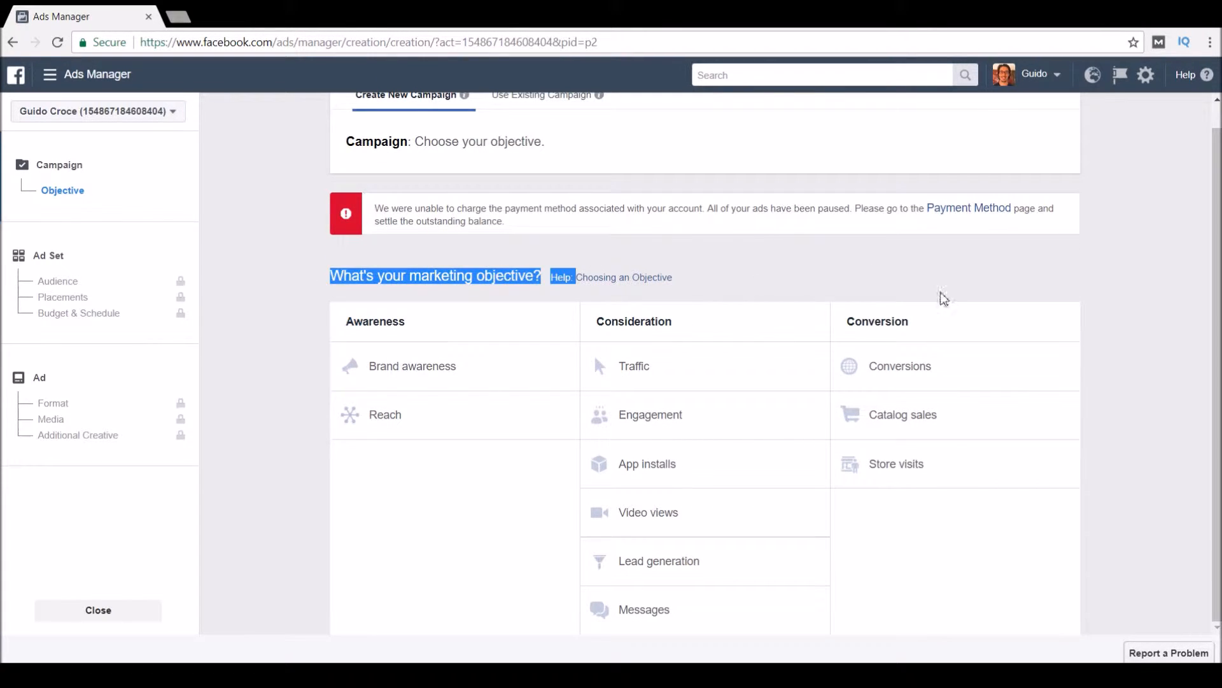
pyautogui.click(1118, 268)
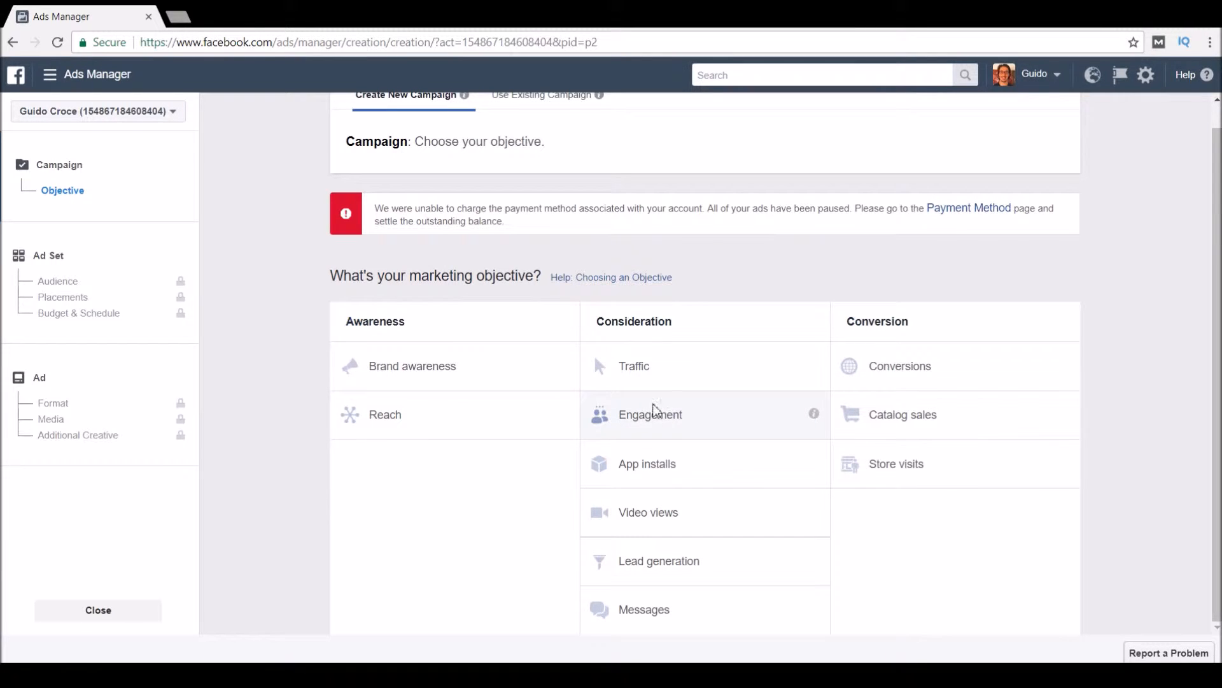
pyautogui.click(677, 428)
pyautogui.scroll(-2, 919, 509)
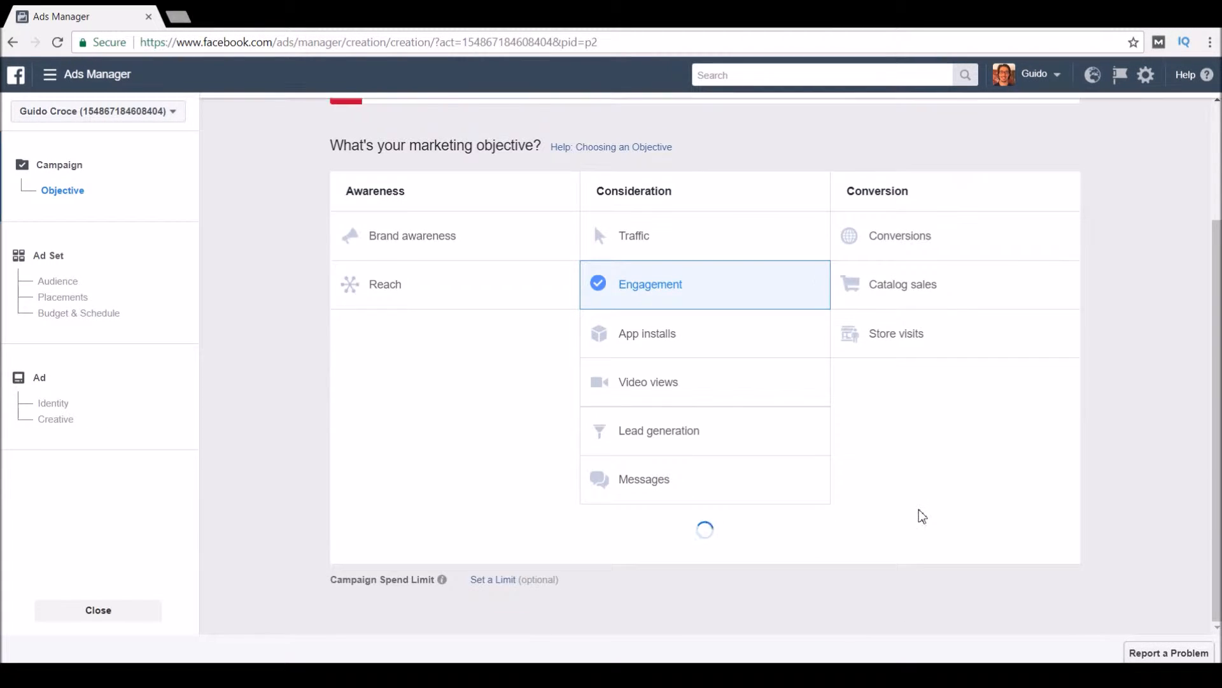
pyautogui.scroll(-5, 861, 483)
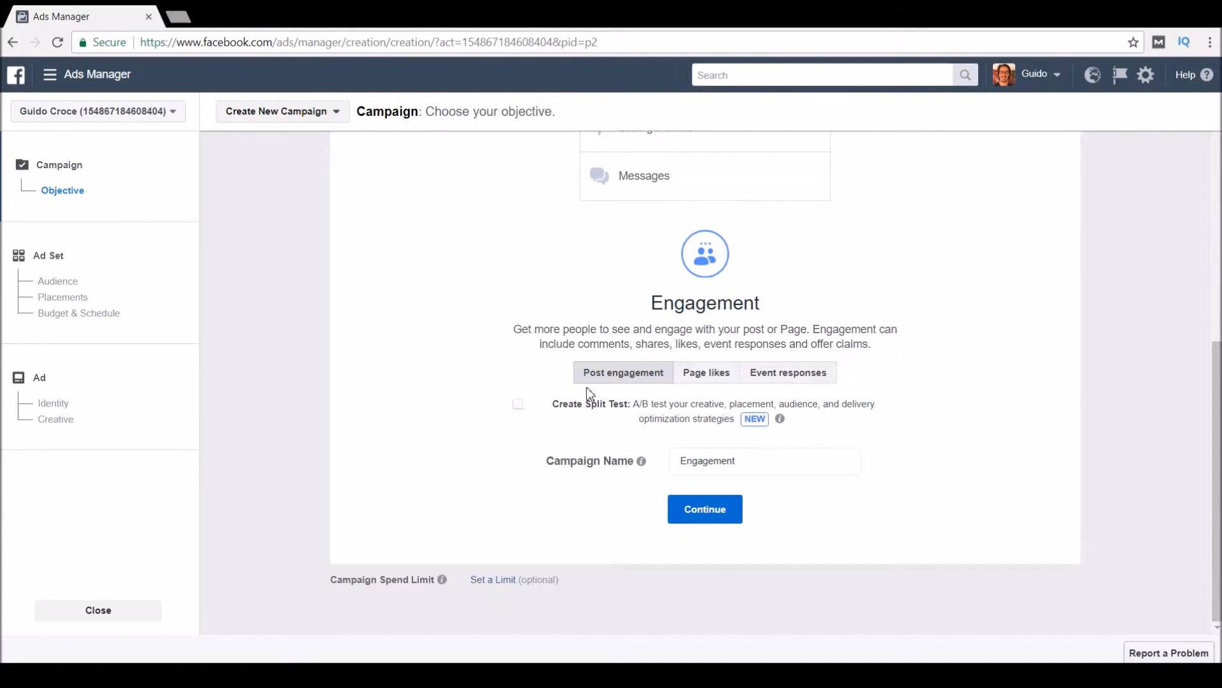
pyautogui.moveTo(795, 468); pyautogui.dragTo(657, 458)
pyautogui.click(758, 453)
pyautogui.scroll(5, 1014, 407)
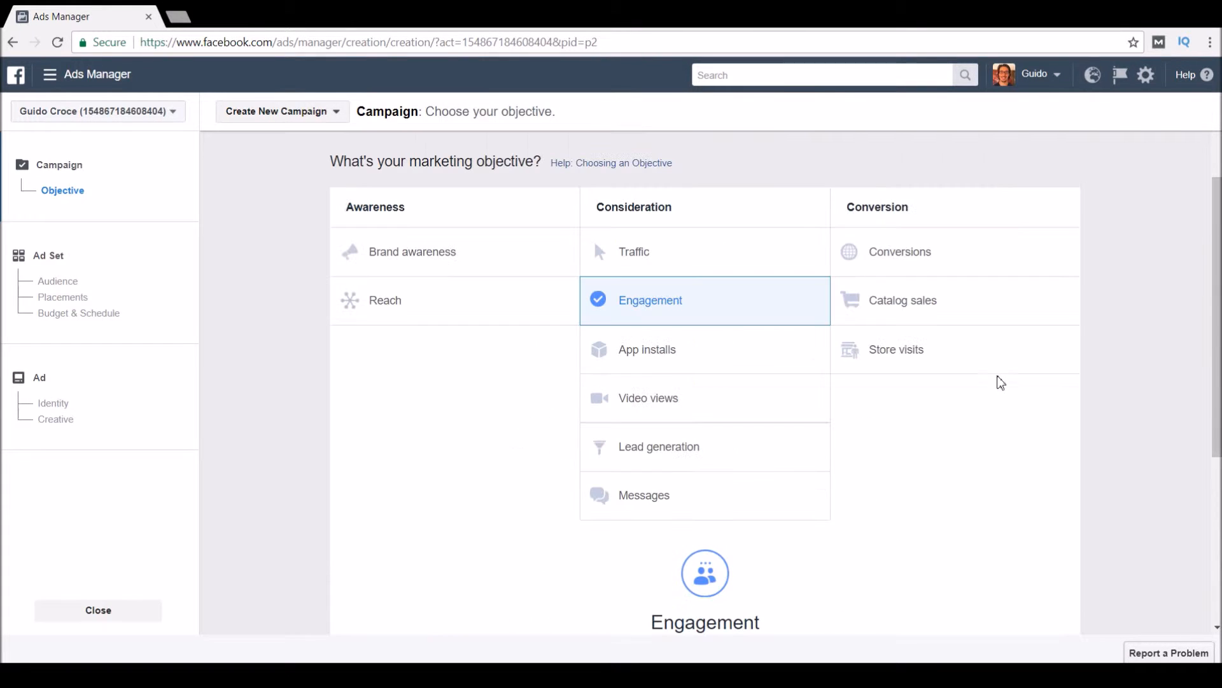
# Choose Conversions as the objective, keeping Purchases as the key result.
pyautogui.click(907, 247)
pyautogui.scroll(-5, 938, 418)
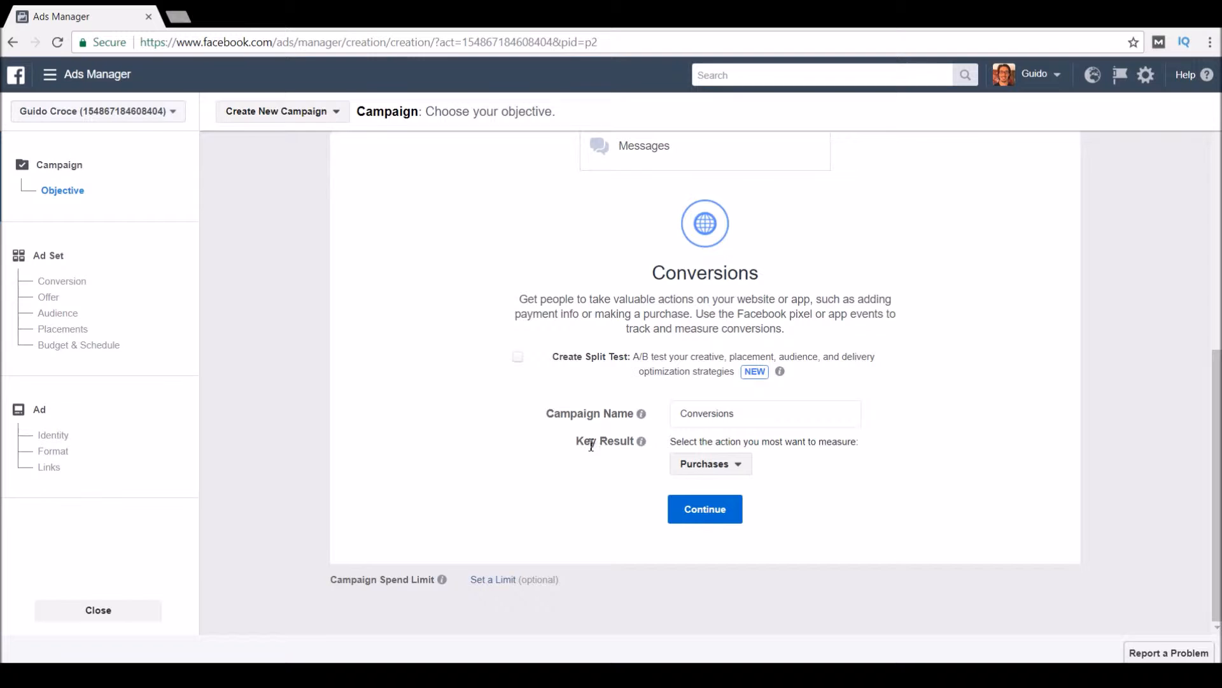
pyautogui.moveTo(587, 442); pyautogui.dragTo(652, 442)
pyautogui.moveTo(579, 440); pyautogui.dragTo(651, 446)
pyautogui.moveTo(650, 446)
pyautogui.click(716, 467)
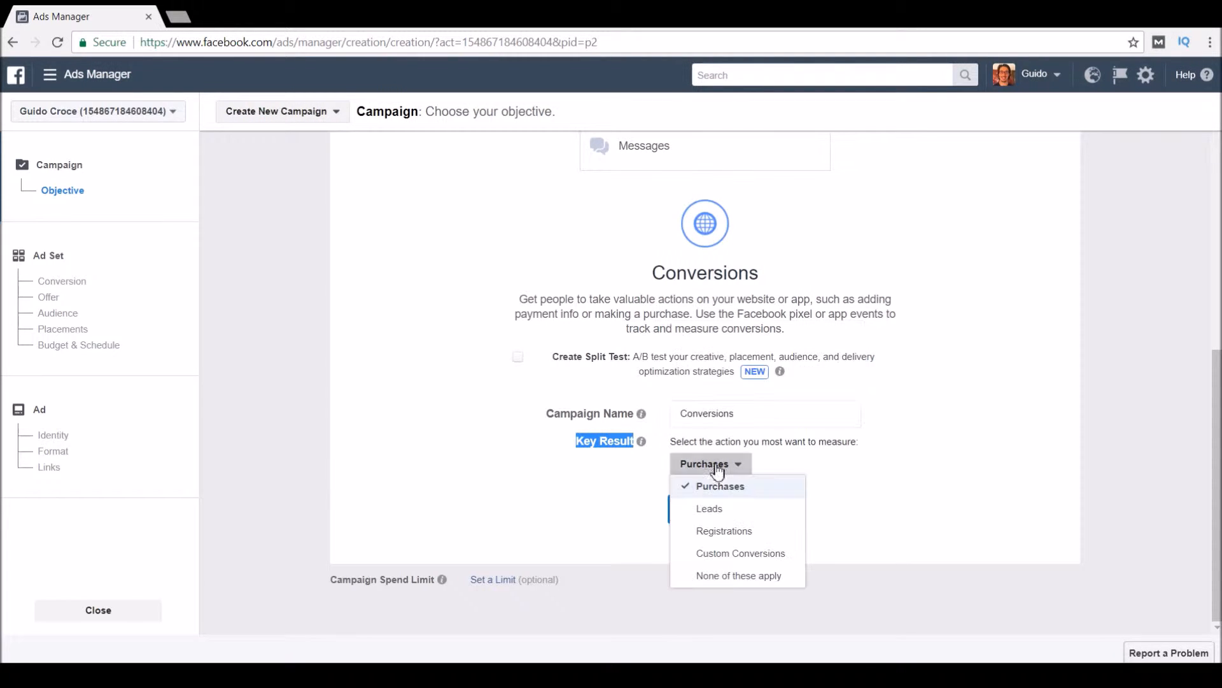
pyautogui.click(746, 489)
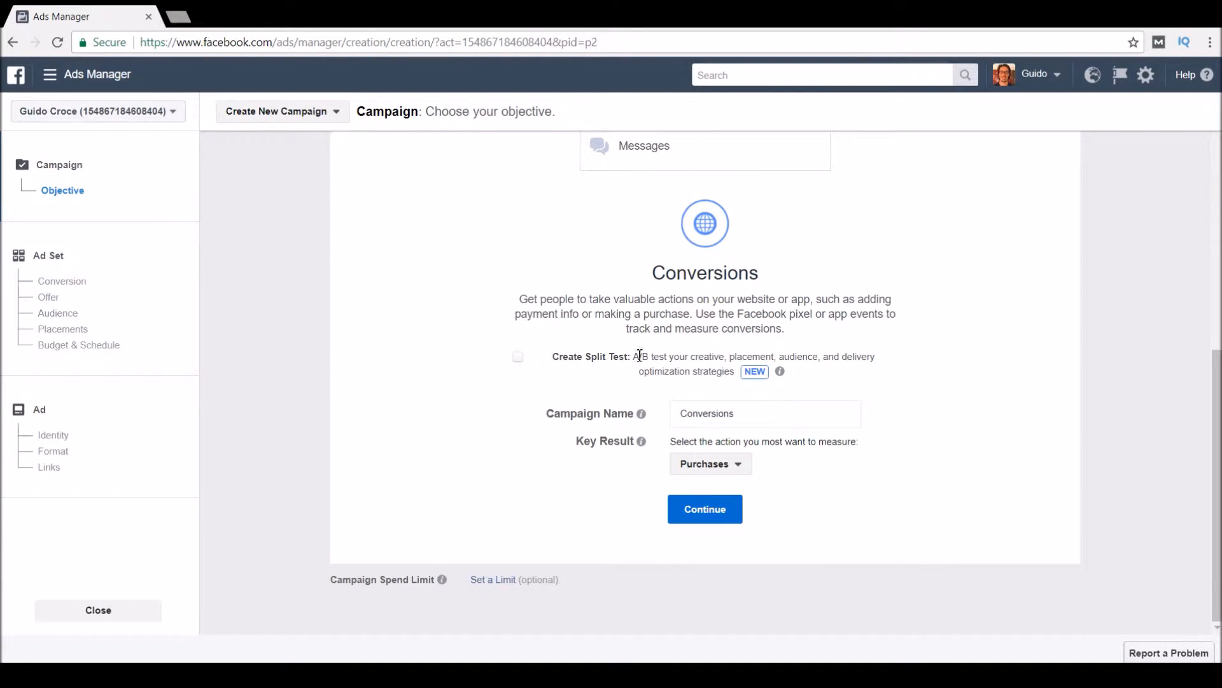
pyautogui.scroll(3, 640, 354)
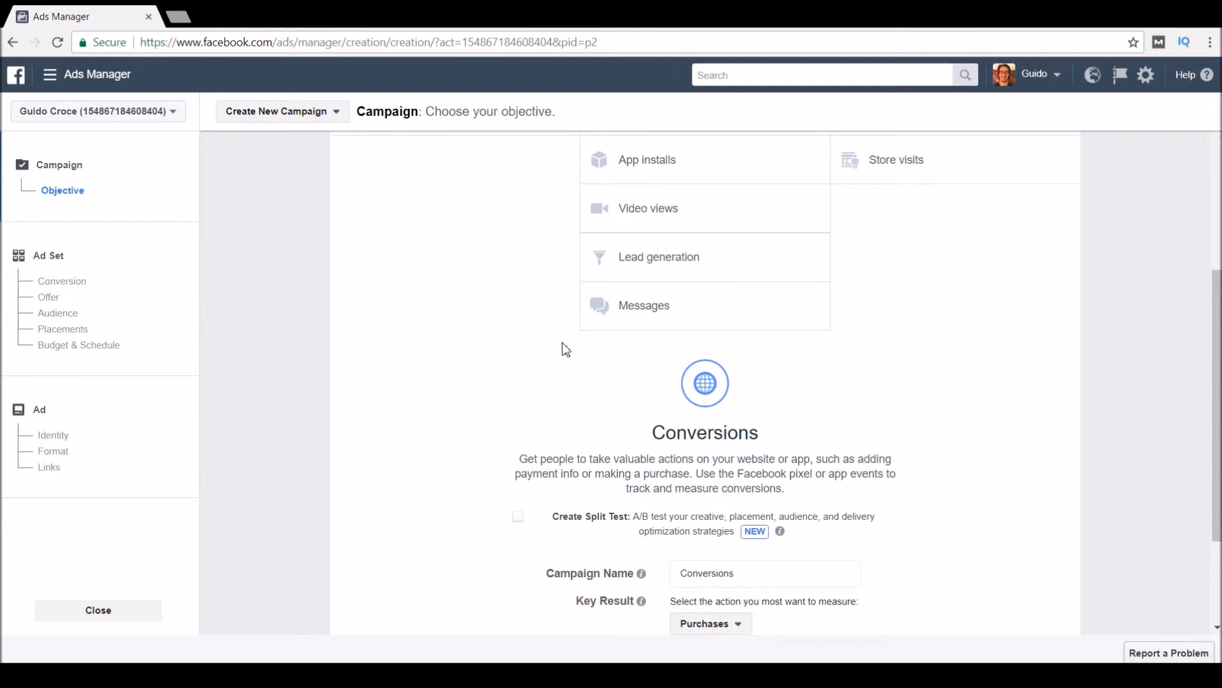
pyautogui.scroll(5, 565, 350)
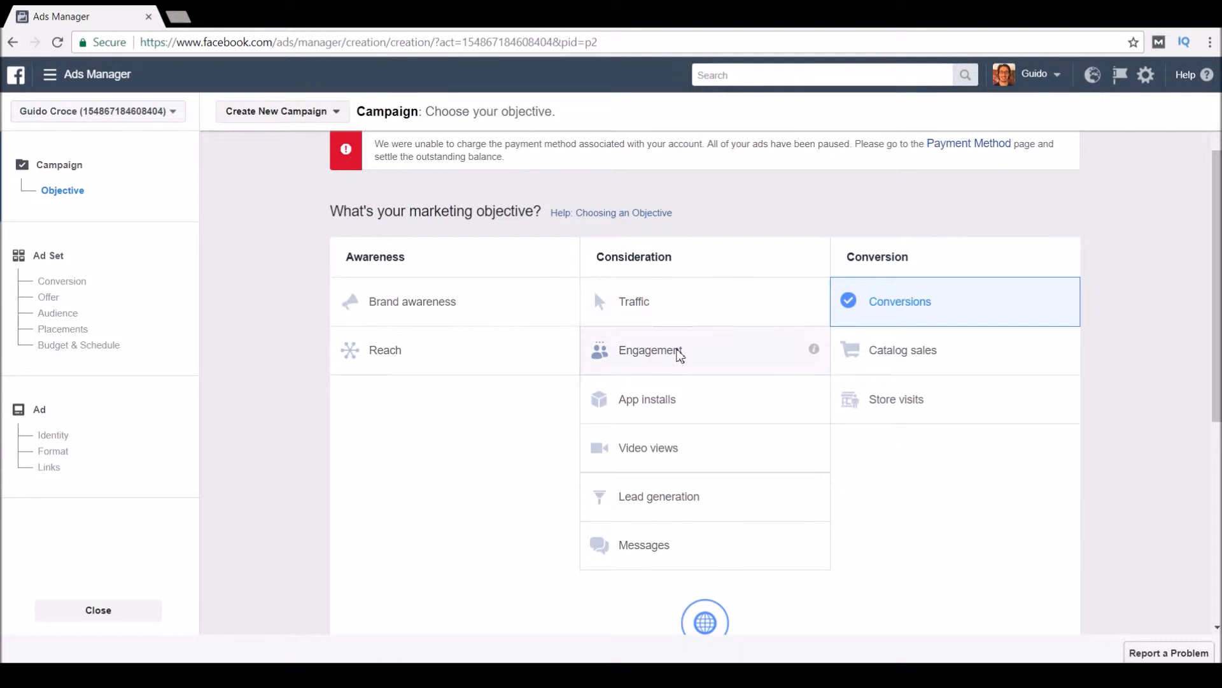
# Toggle the objective to Engagement and back to Conversions.
pyautogui.click(644, 350)
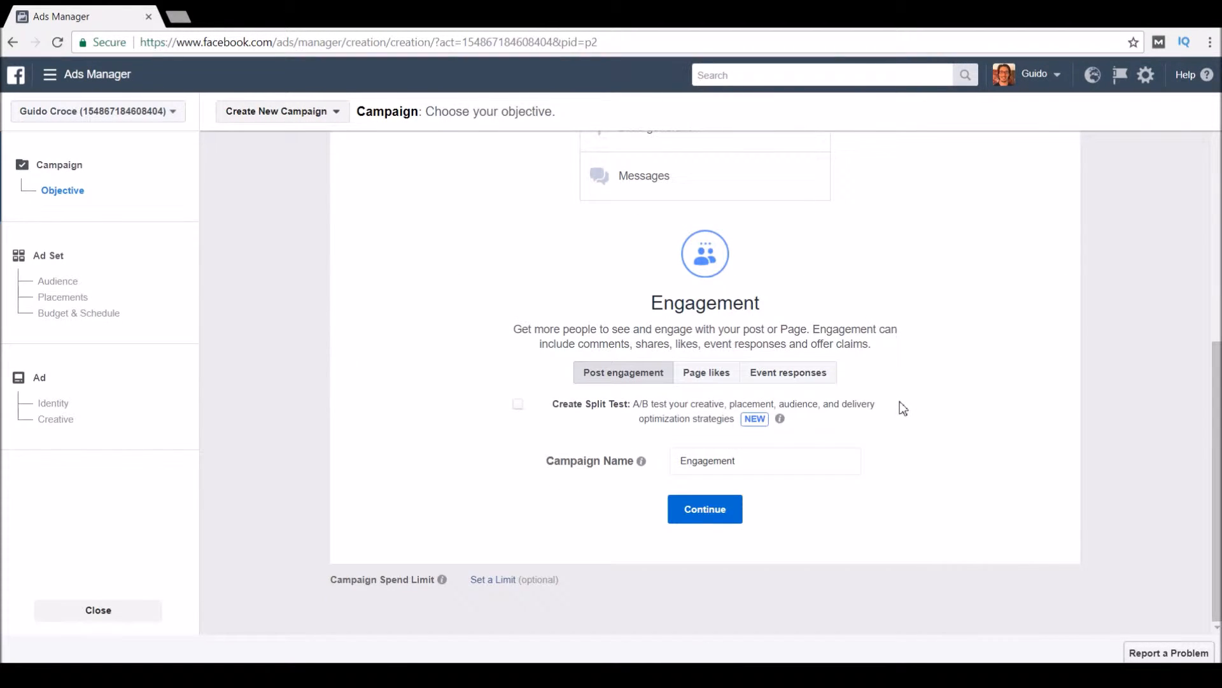
pyautogui.scroll(8, 900, 402)
pyautogui.scroll(-3, 901, 410)
pyautogui.scroll(-4, 909, 438)
pyautogui.scroll(6, 909, 437)
pyautogui.click(907, 338)
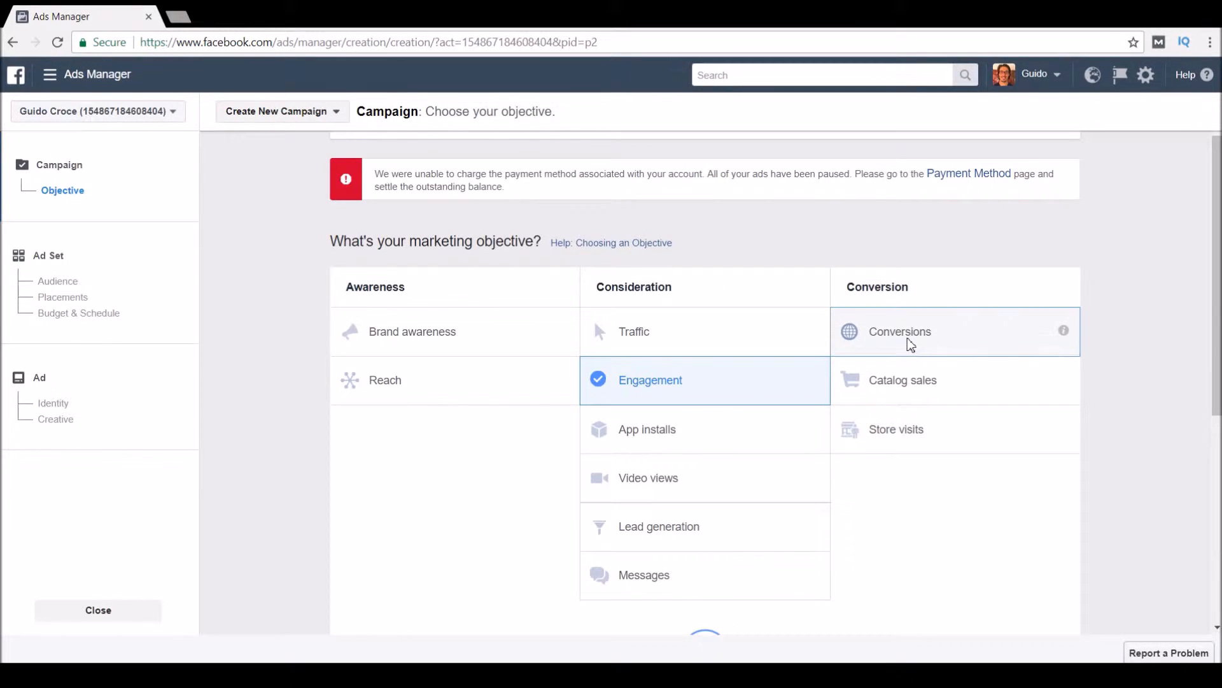
# Rename the campaign from 'Conversions' to 'Test 1' and continue to the ad set.
pyautogui.moveTo(770, 419); pyautogui.dragTo(589, 419)
pyautogui.click(987, 423)
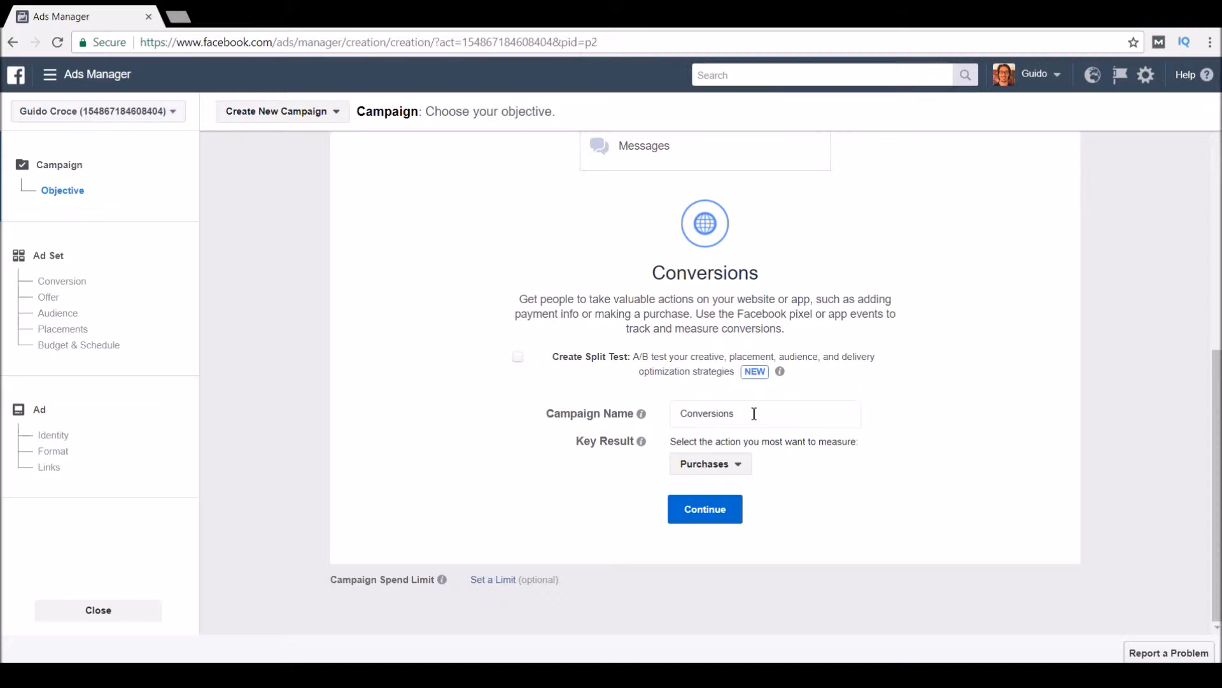
pyautogui.moveTo(746, 421); pyautogui.dragTo(662, 418)
pyautogui.write('Test 1')
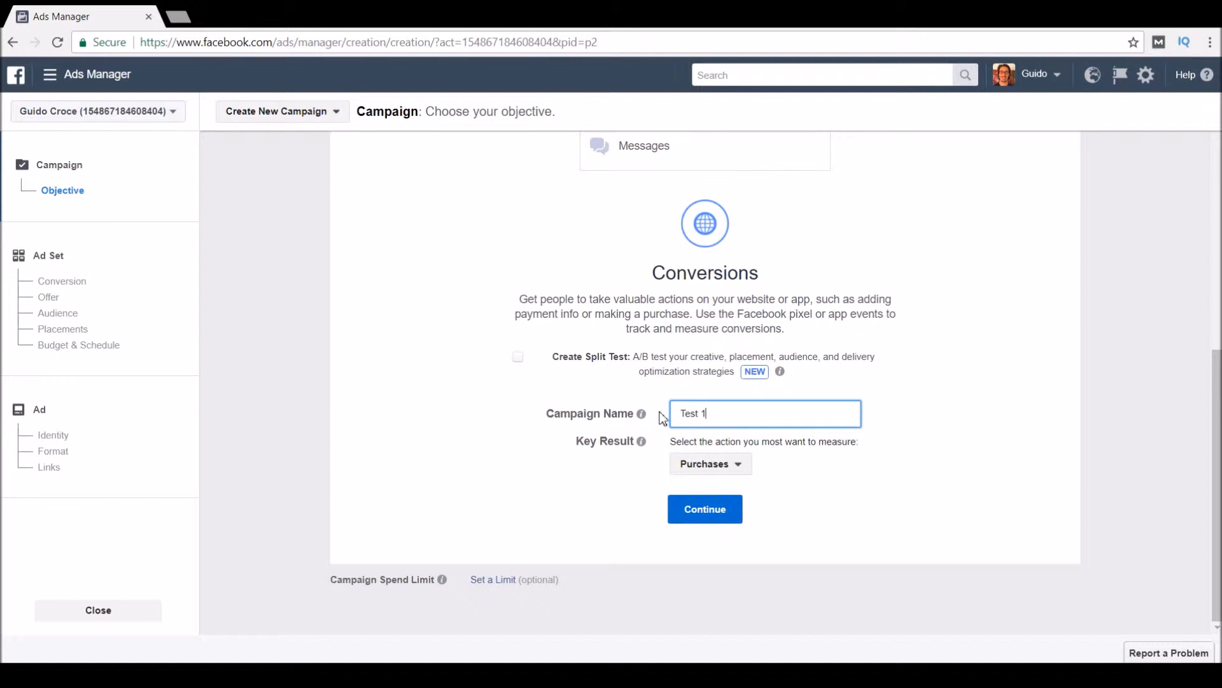
pyautogui.click(720, 442)
pyautogui.tripleClick(746, 412)
pyautogui.click(716, 521)
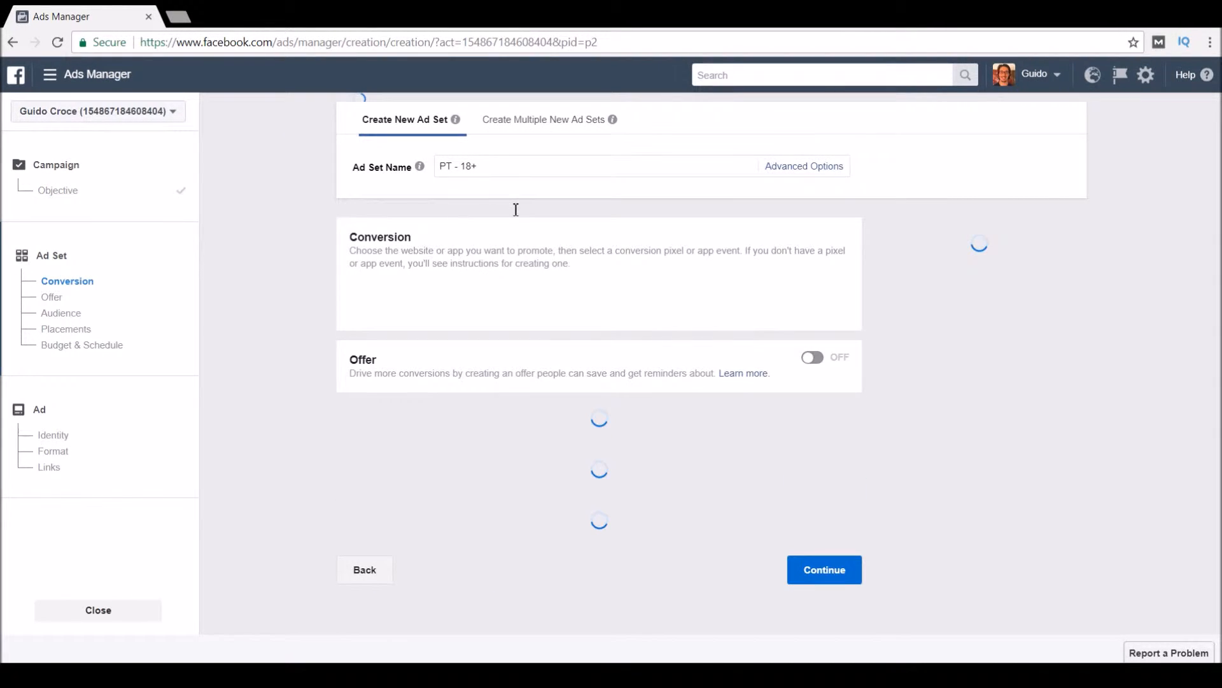
# Rename the ad set from 'PT - 18+' to 'Interest 1', staying on a single new ad set.
pyautogui.tripleClick(459, 164)
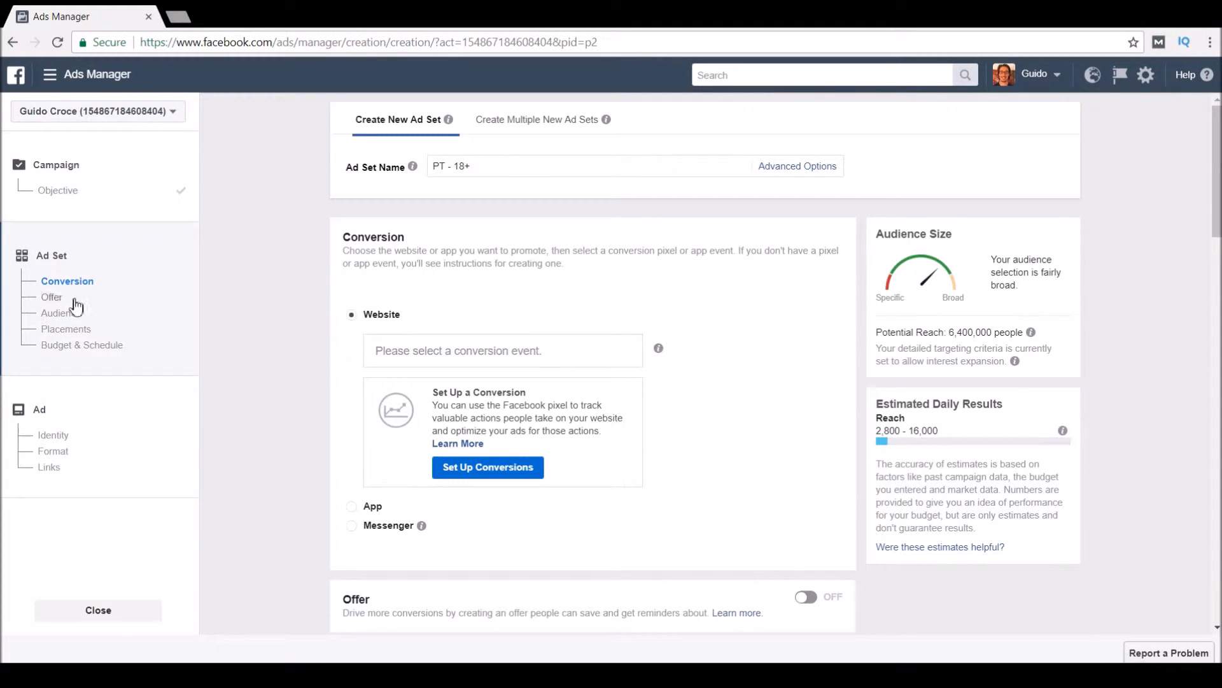
pyautogui.click(506, 167)
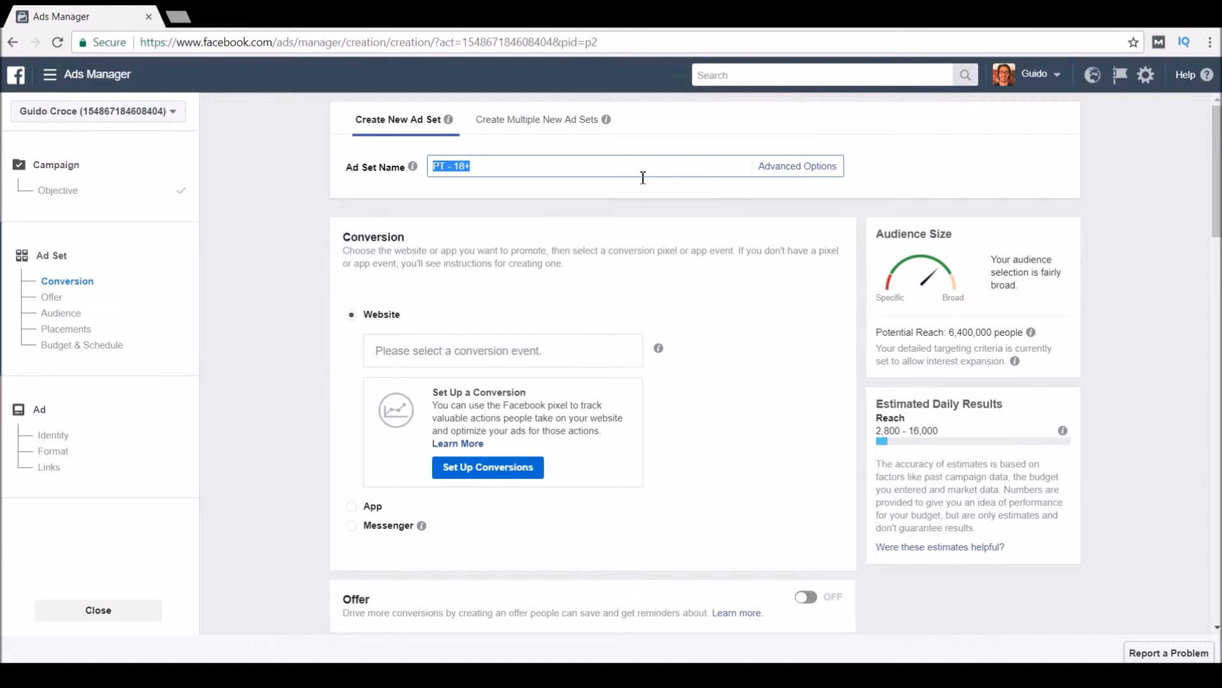
pyautogui.write('Interest 1')
pyautogui.click(674, 267)
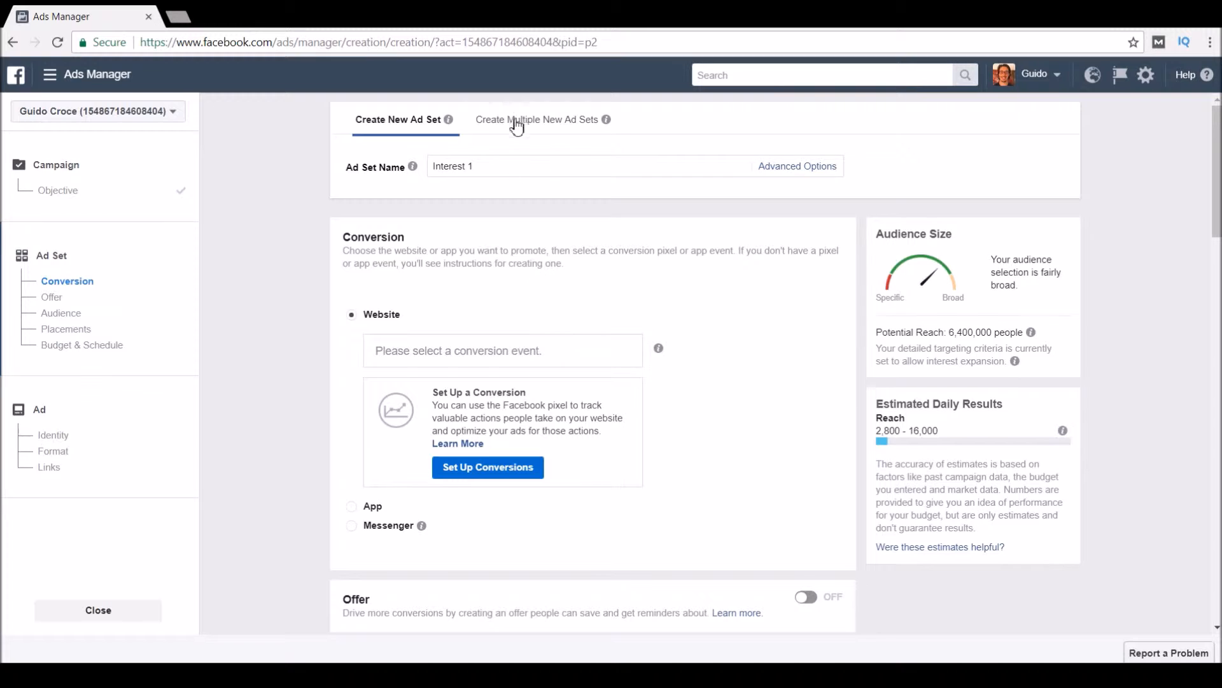
pyautogui.click(543, 121)
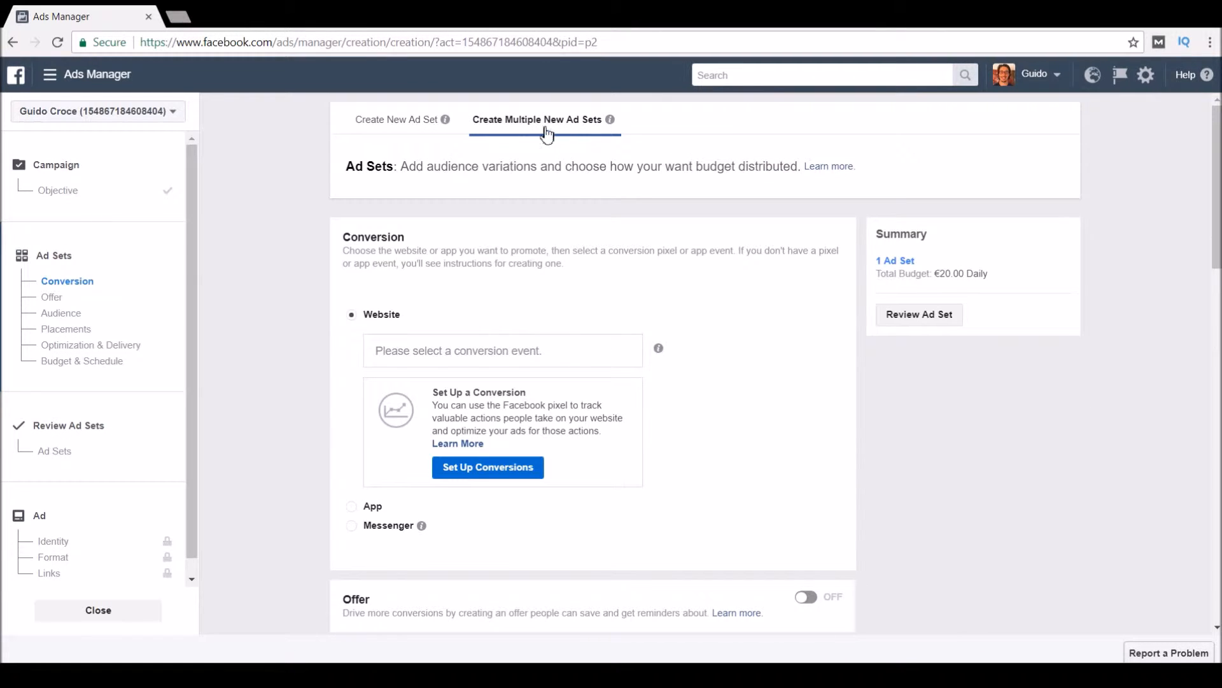
pyautogui.click(420, 127)
pyautogui.moveTo(506, 168); pyautogui.dragTo(425, 168)
pyautogui.scroll(-2, 769, 285)
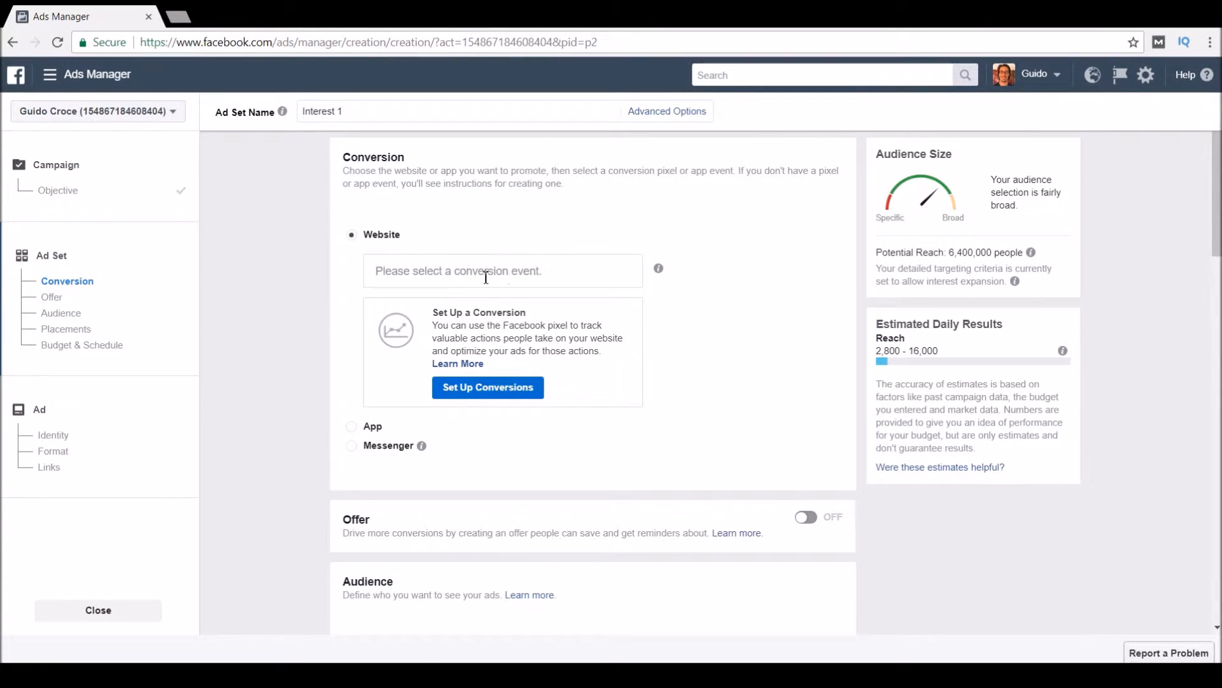
# Browse the pixel's conversion events list, trying and clearing a search for 'pur'.
pyautogui.click(510, 273)
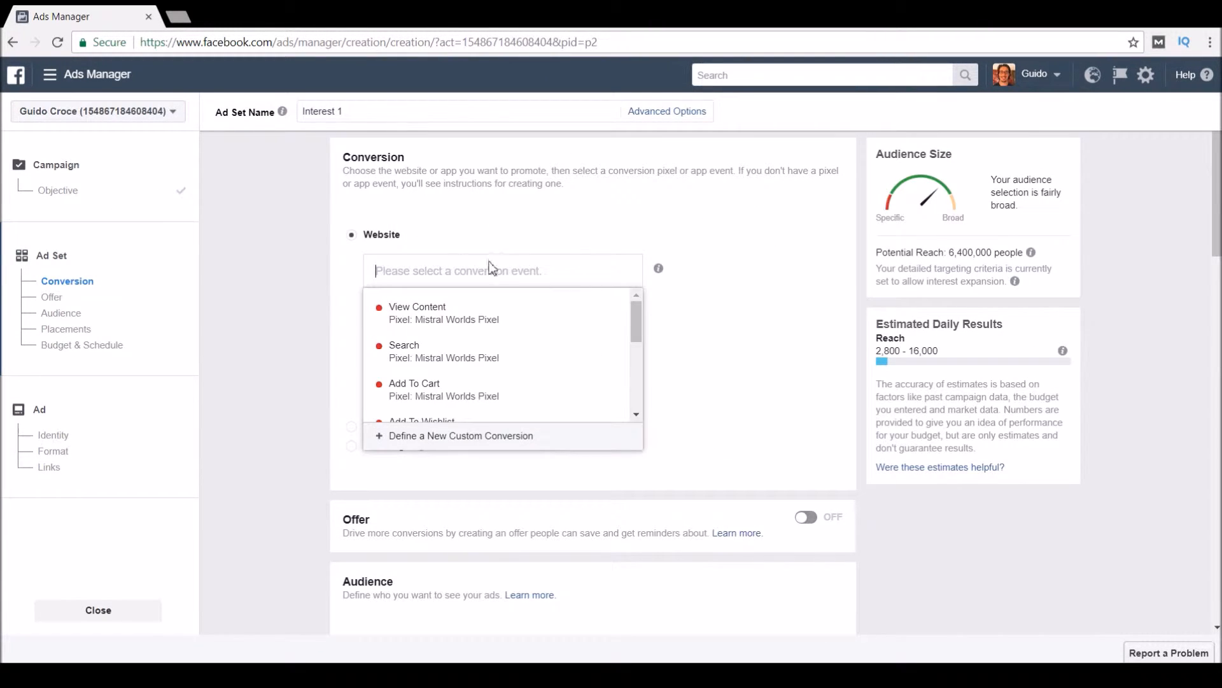
pyautogui.click(639, 336)
pyautogui.click(589, 265)
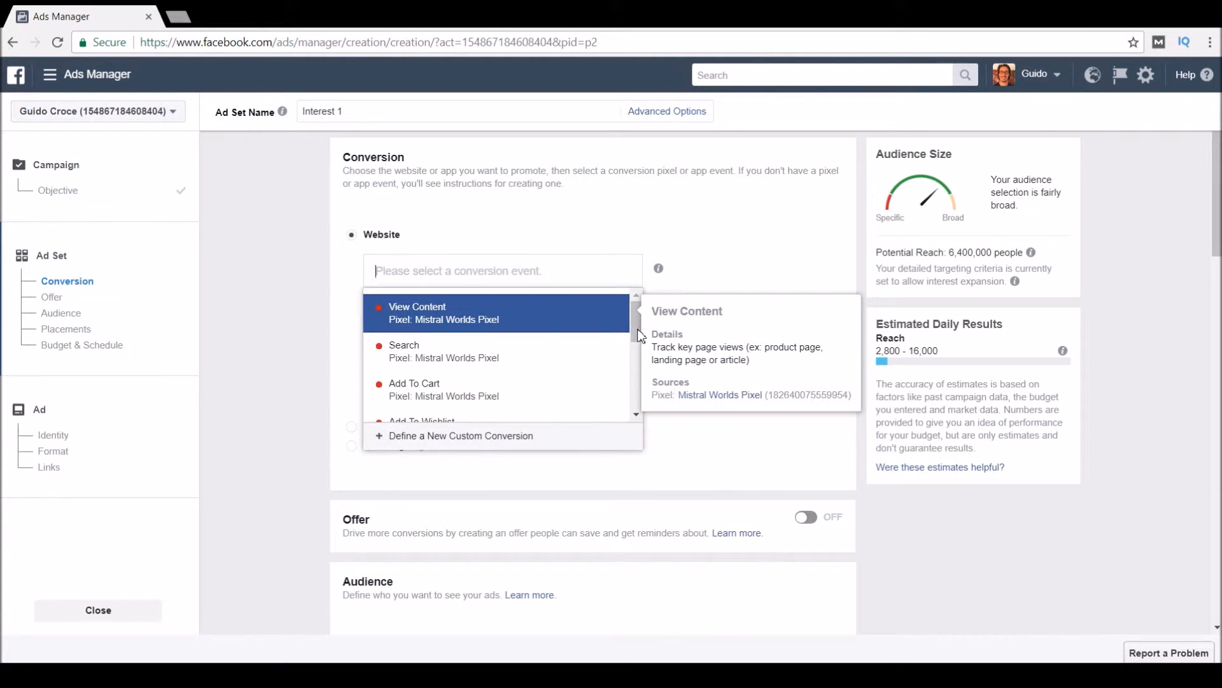
pyautogui.click(640, 336)
pyautogui.click(592, 270)
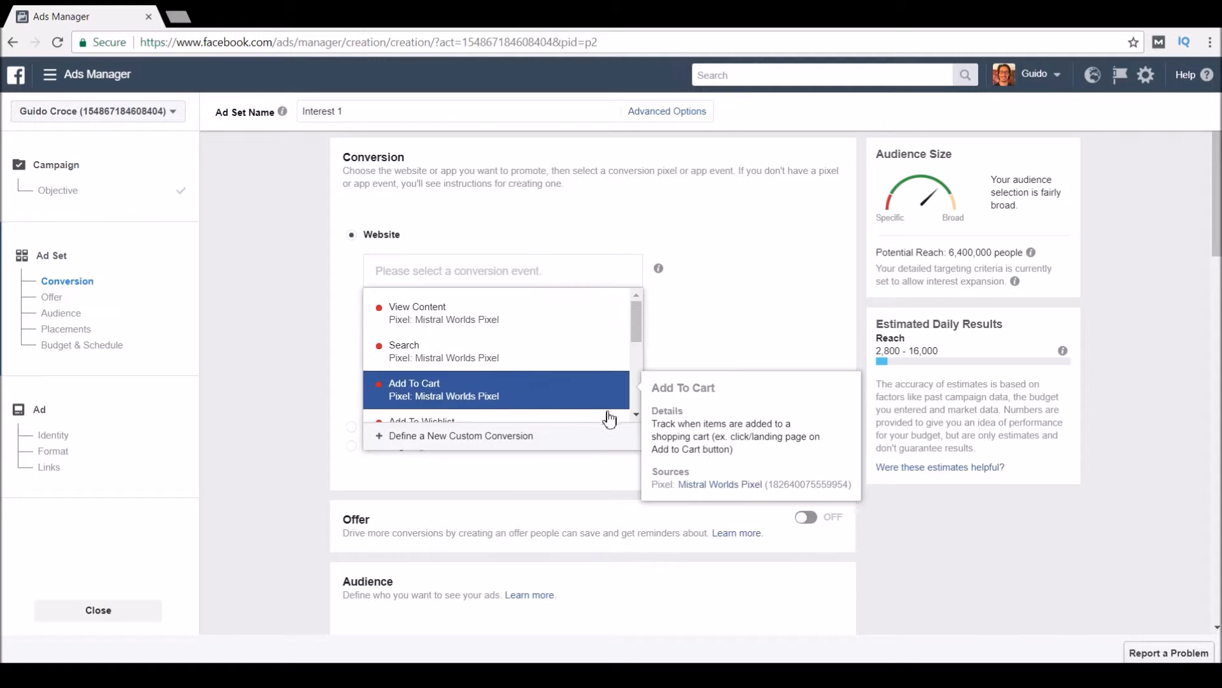
pyautogui.click(635, 414)
pyautogui.click(622, 266)
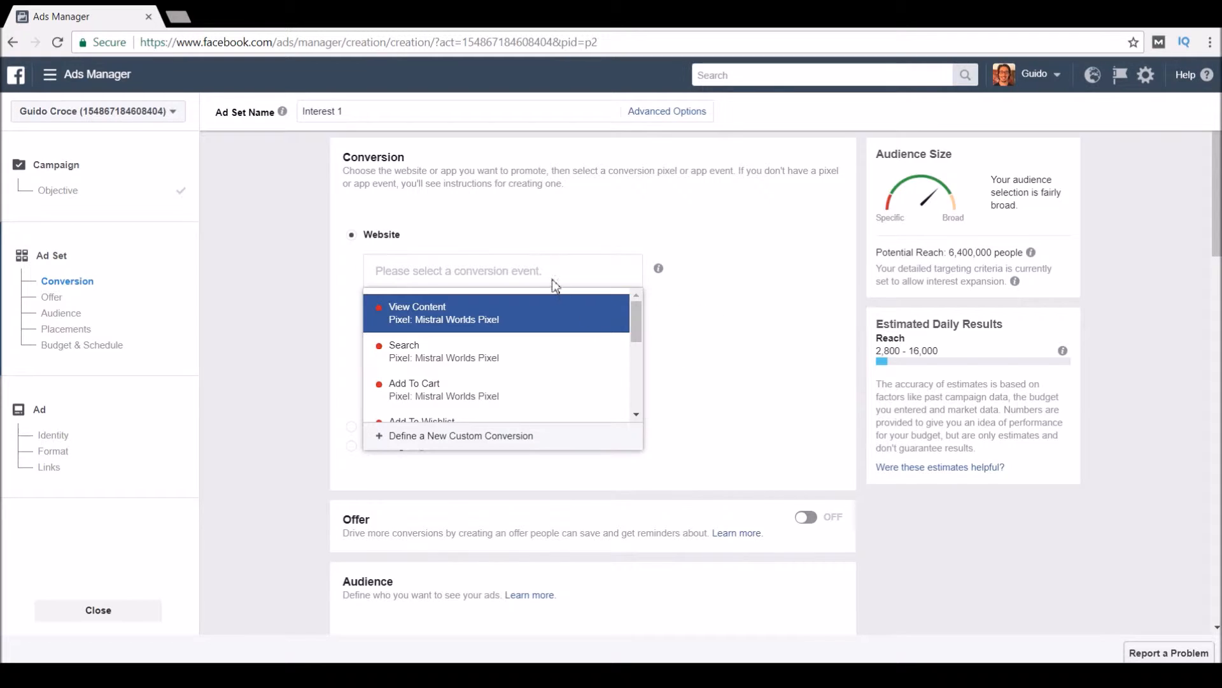
pyautogui.write('pur')
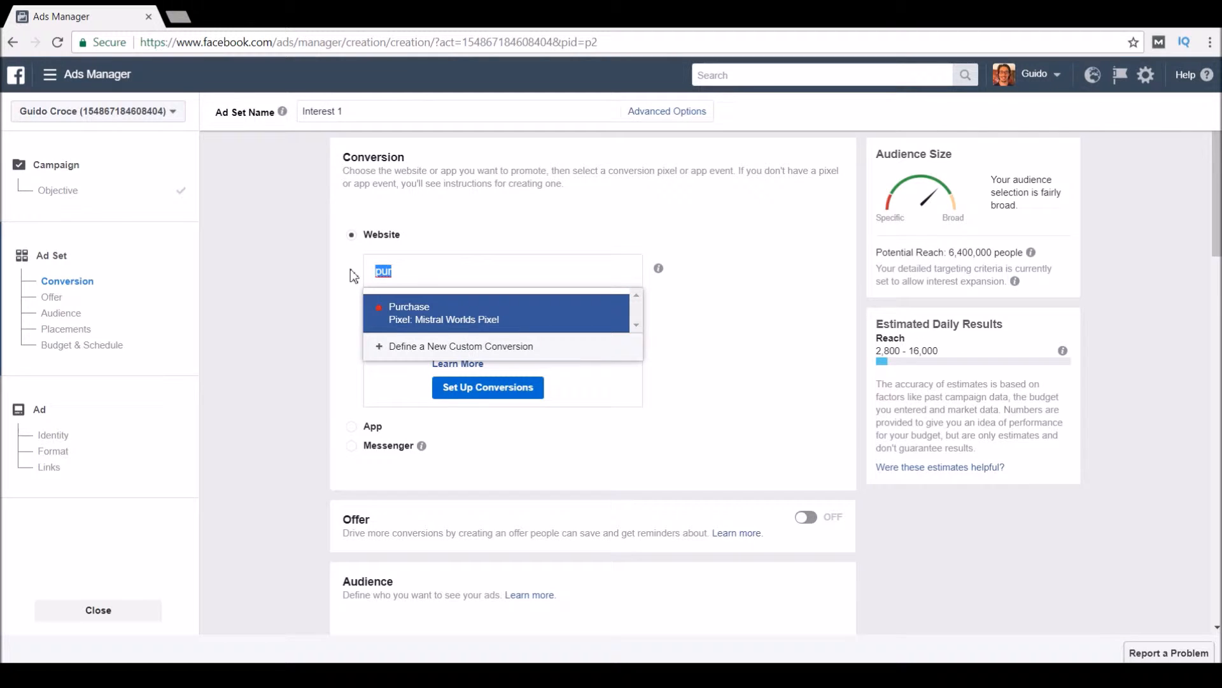
pyautogui.press('BackSpace')
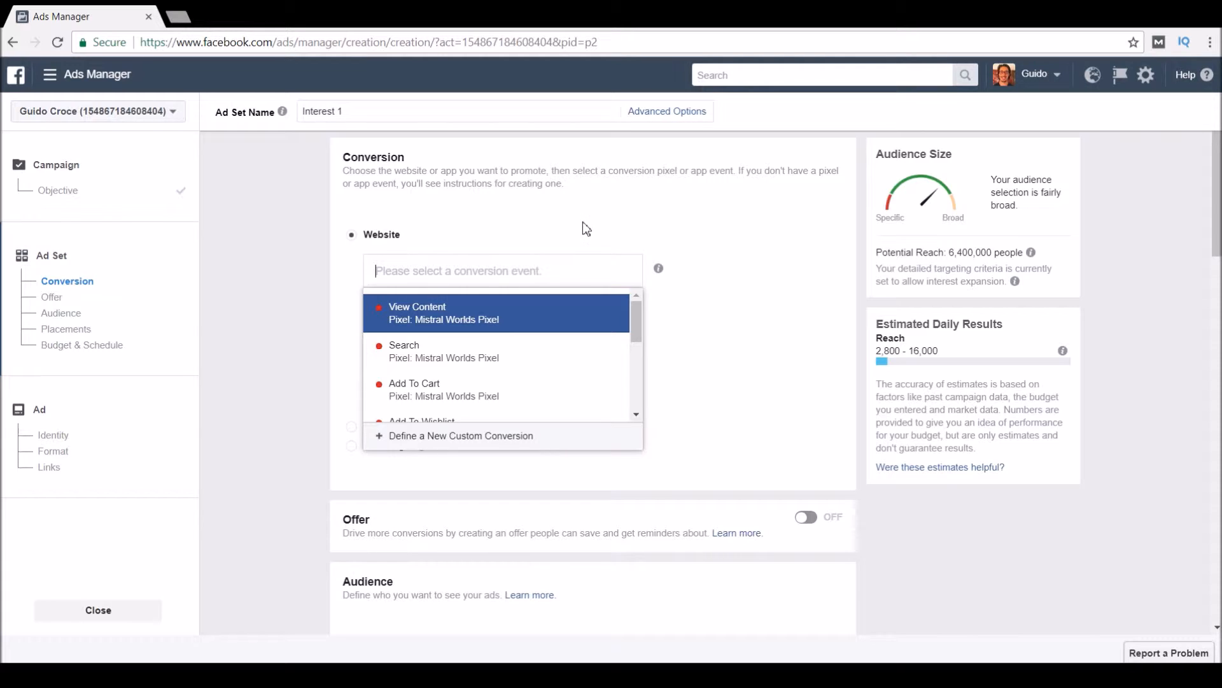
# Choose Add To Cart as the website conversion event.
pyautogui.click(487, 391)
pyautogui.scroll(-3, 604, 360)
pyautogui.scroll(3, 541, 261)
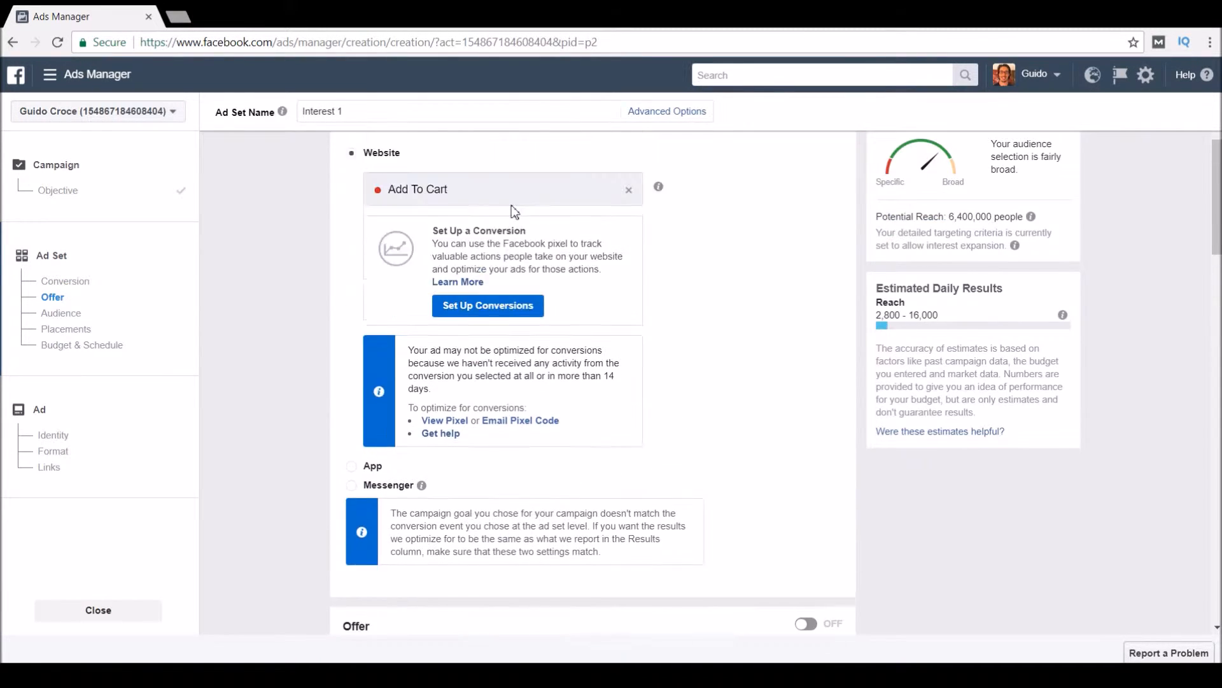
pyautogui.moveTo(664, 273); pyautogui.dragTo(725, 369)
pyautogui.click(727, 369)
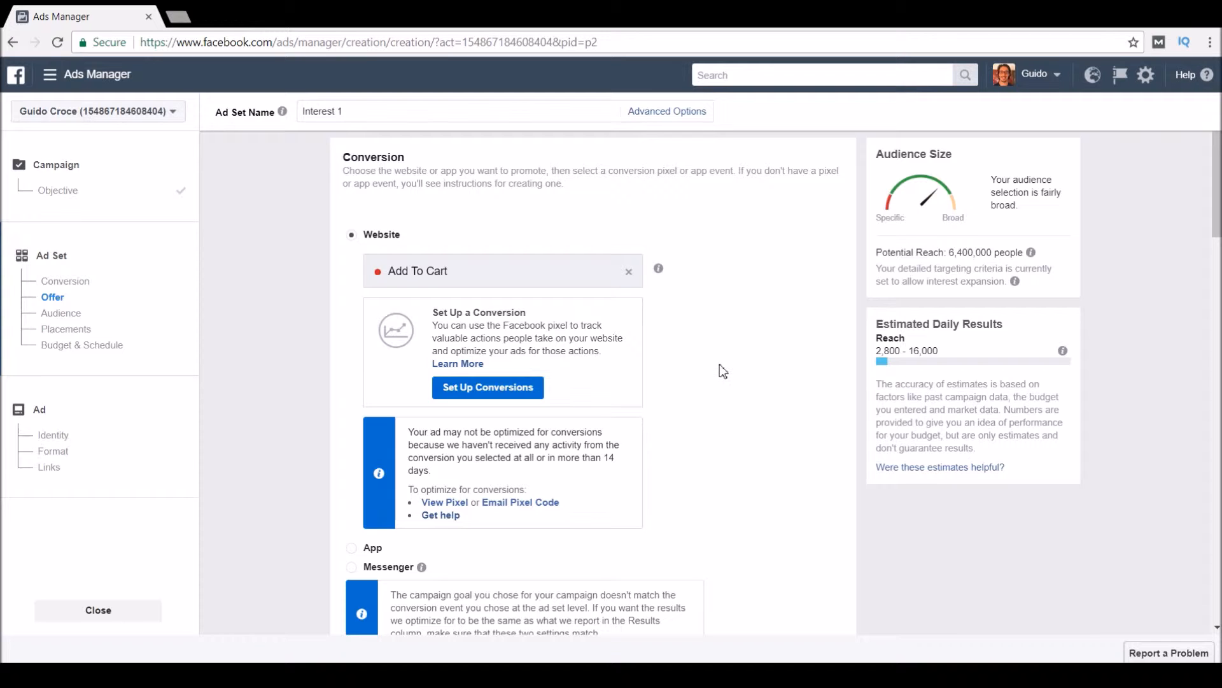
pyautogui.scroll(-3, 719, 366)
pyautogui.scroll(2, 726, 363)
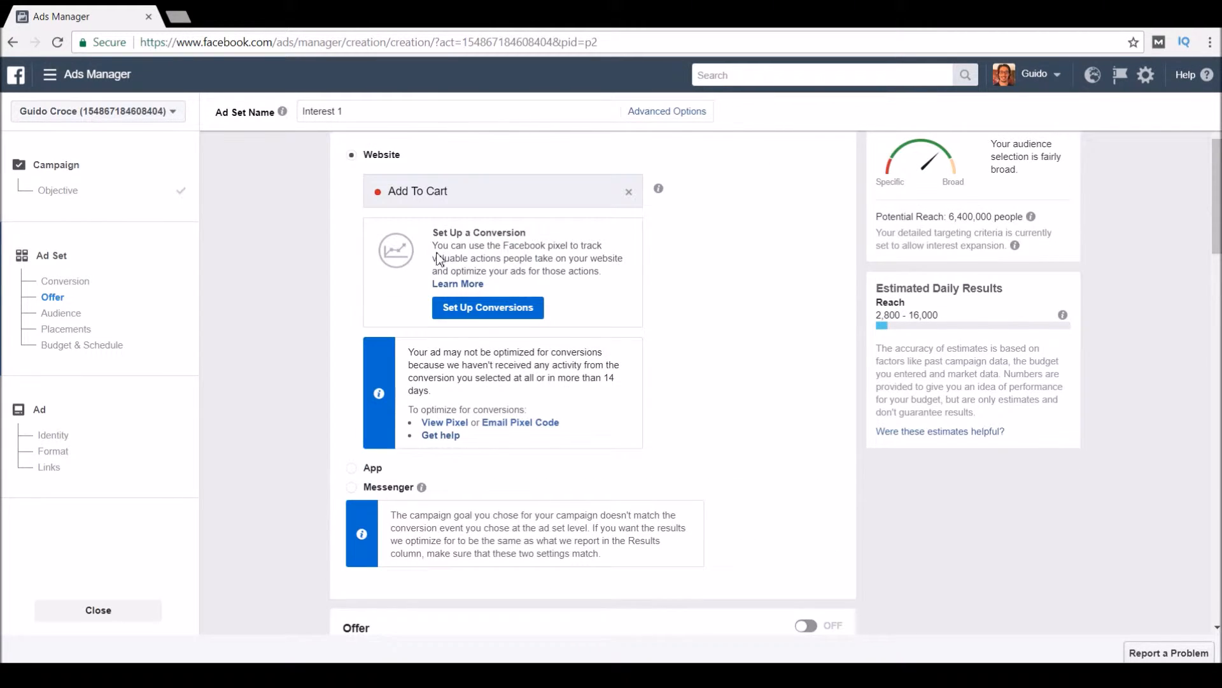
pyautogui.moveTo(433, 246); pyautogui.dragTo(603, 280)
pyautogui.click(738, 300)
pyautogui.scroll(-5, 718, 289)
pyautogui.scroll(-3, 538, 404)
pyautogui.moveTo(311, 207); pyautogui.dragTo(450, 211)
pyautogui.click(618, 246)
pyautogui.scroll(-1, 519, 433)
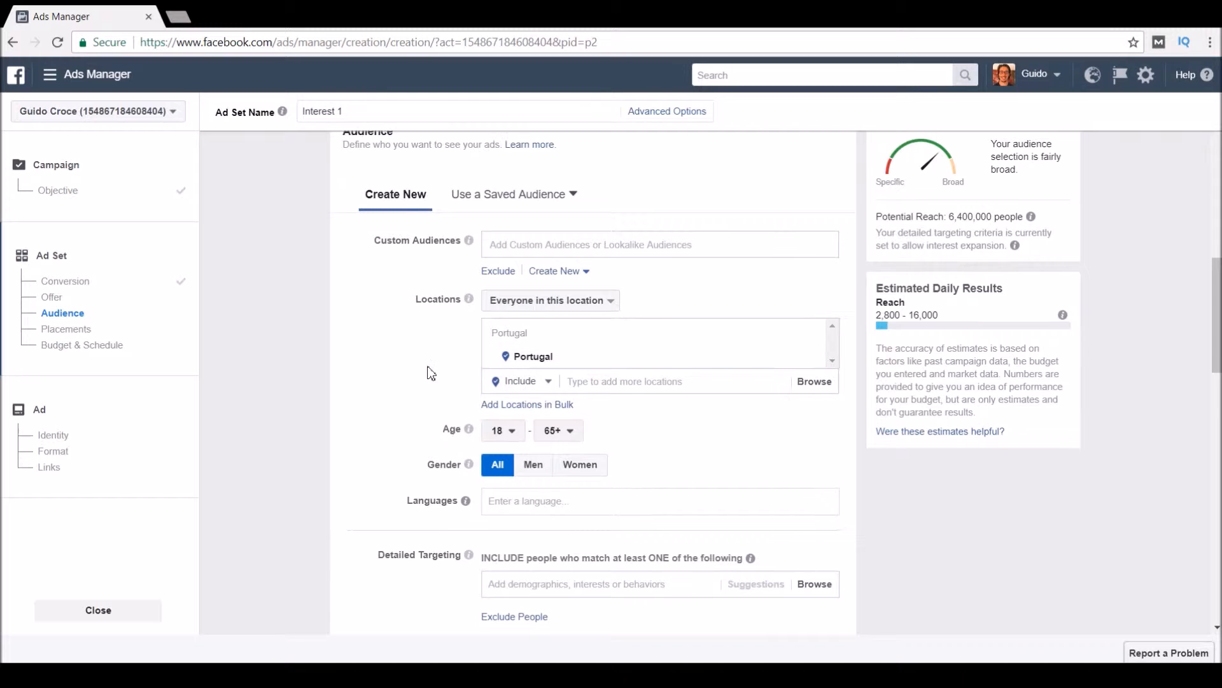
pyautogui.scroll(-3, 654, 359)
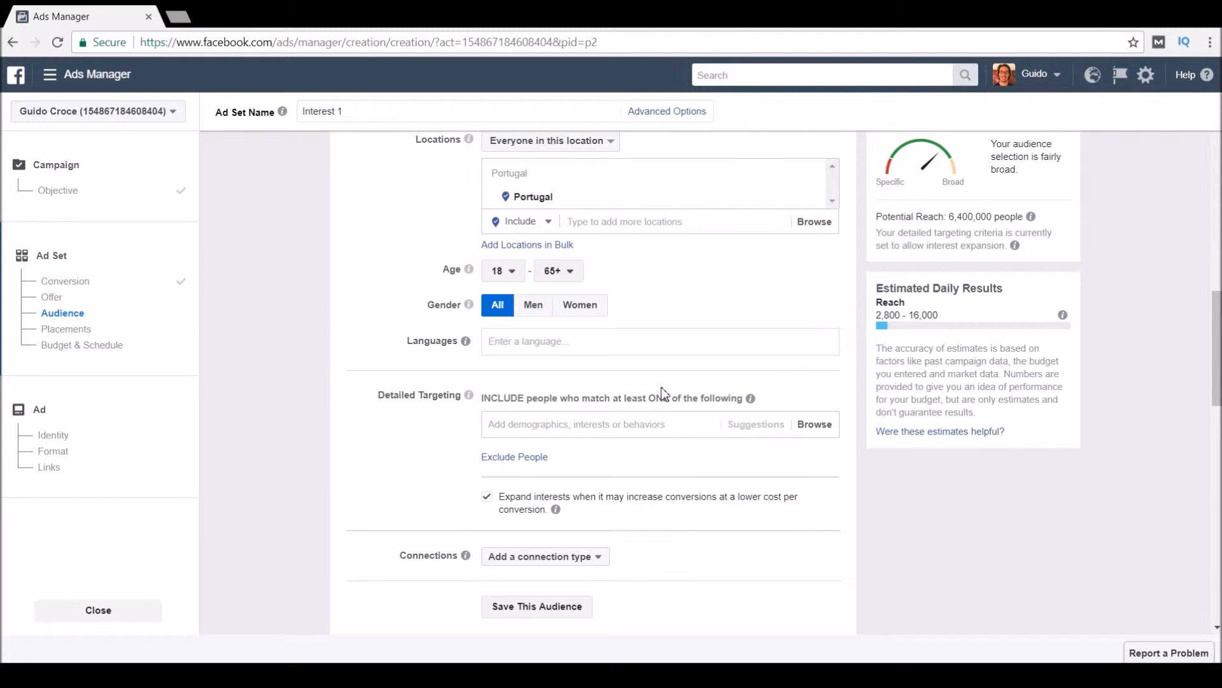
pyautogui.scroll(3, 662, 391)
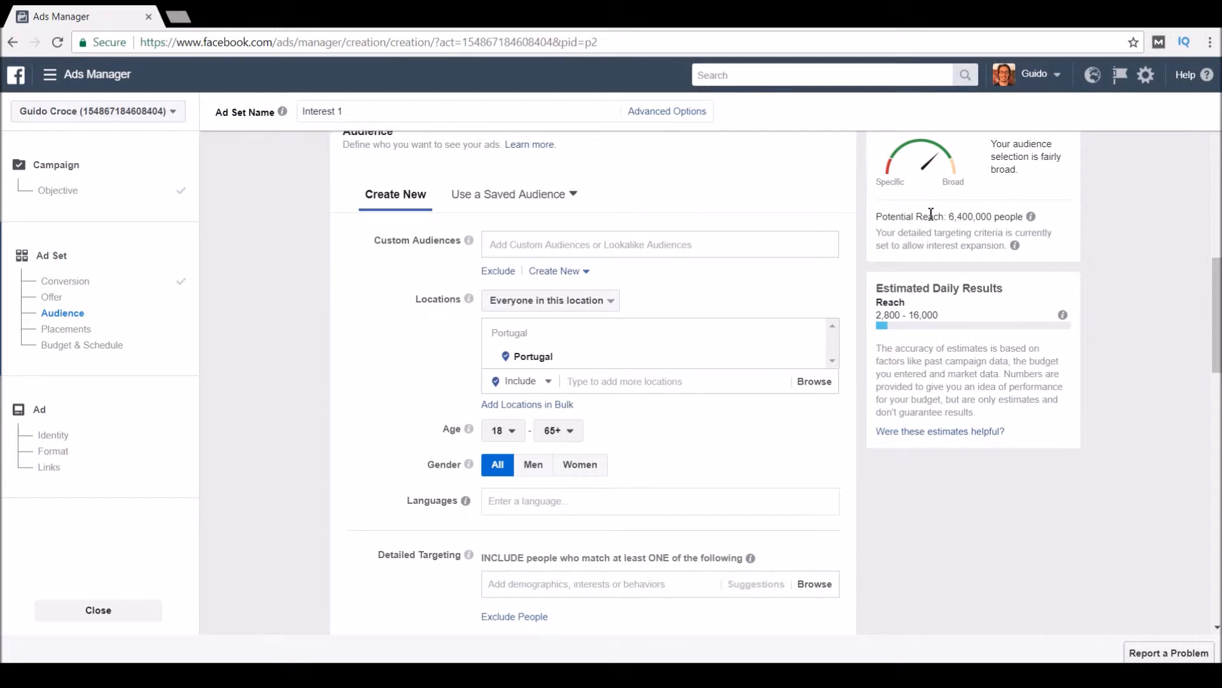
# Replace Portugal with United States in the audience locations and collapse the map.
pyautogui.moveTo(951, 217)
pyautogui.mouseDown()
pyautogui.moveTo(1052, 219)
pyautogui.moveTo(964, 217)
pyautogui.mouseUp()
pyautogui.click(707, 284)
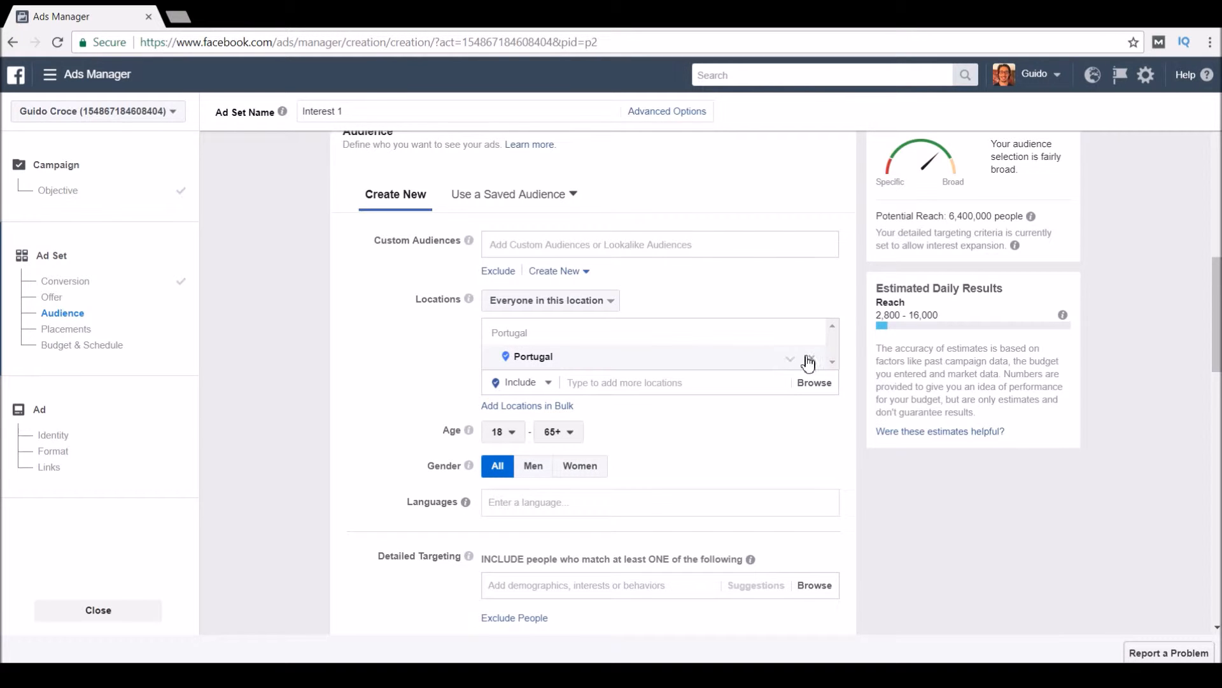
pyautogui.click(625, 335)
pyautogui.write('United')
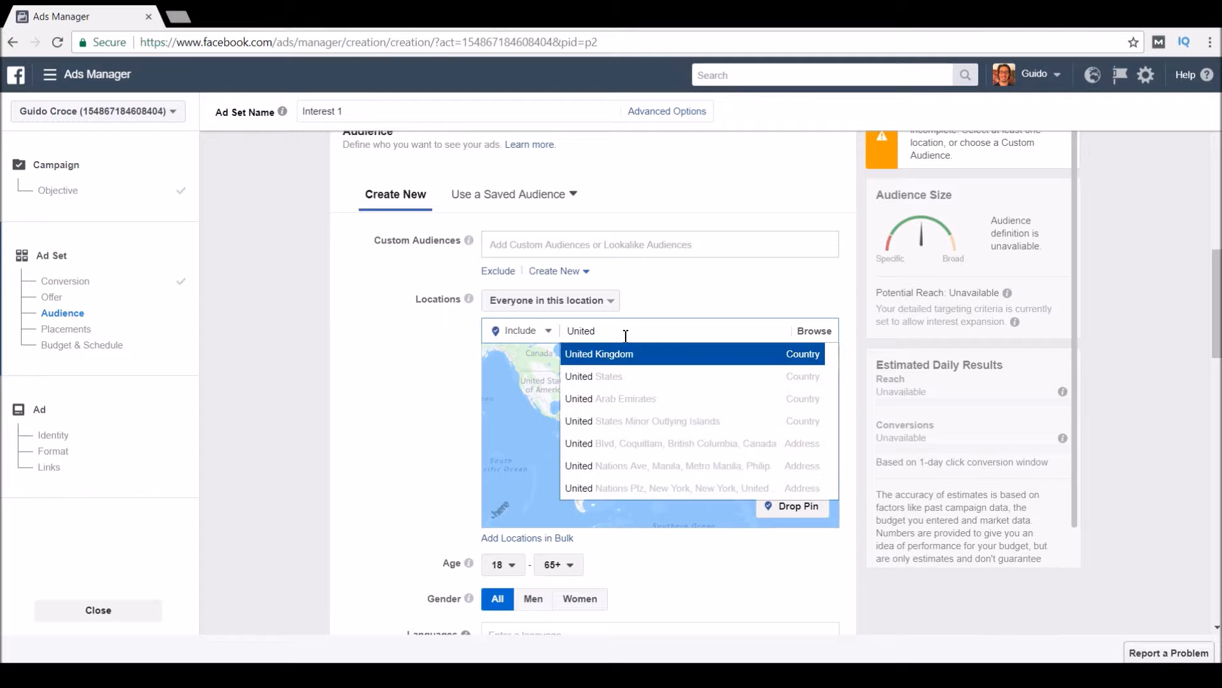
pyautogui.click(616, 373)
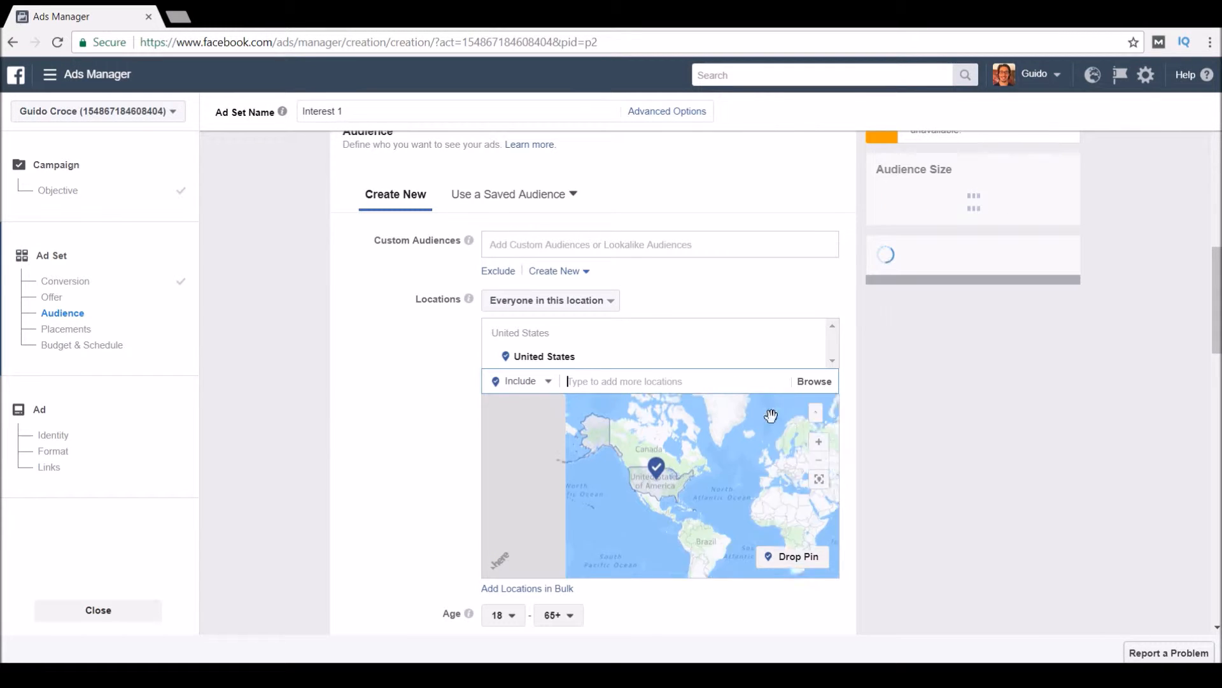
pyautogui.click(816, 413)
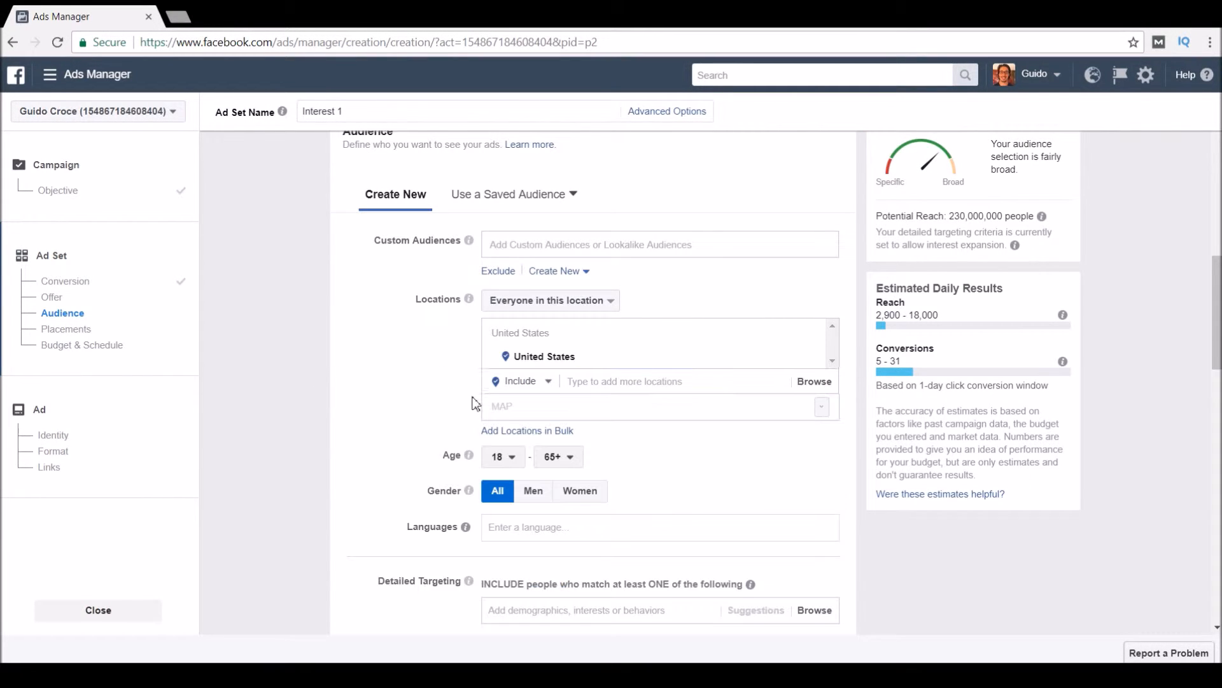
# Keep the age range at 18 to 65+ and leave Languages empty.
pyautogui.scroll(-3, 475, 392)
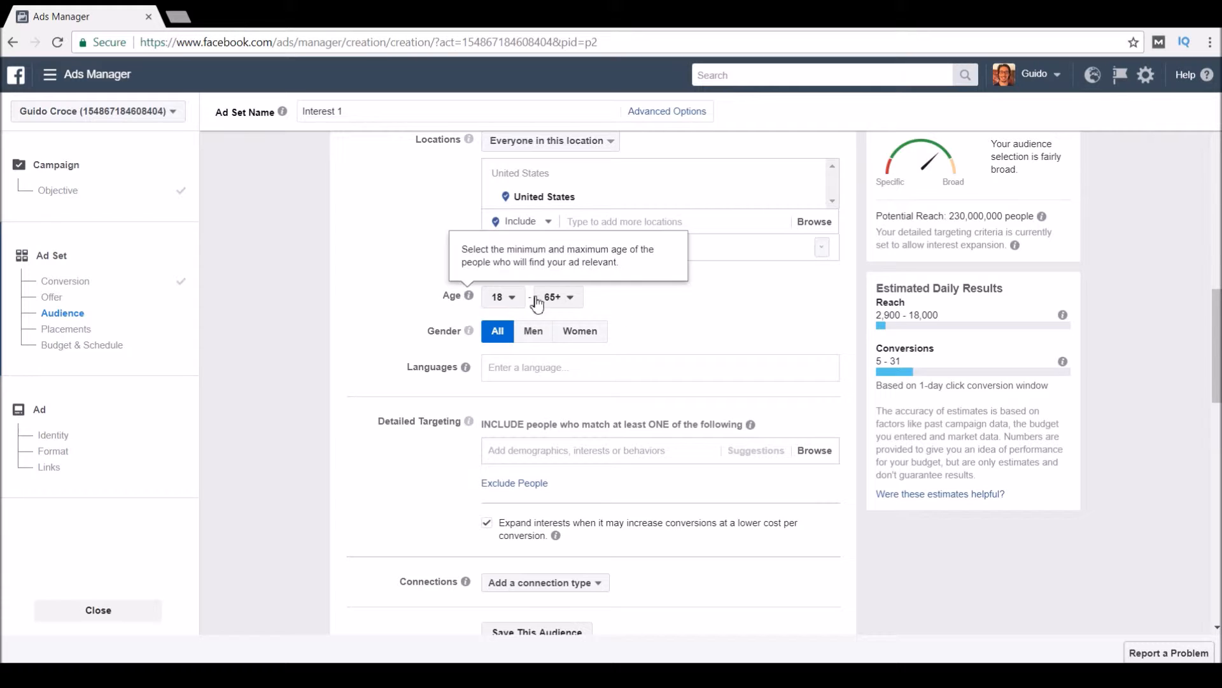
pyautogui.click(510, 298)
pyautogui.click(513, 298)
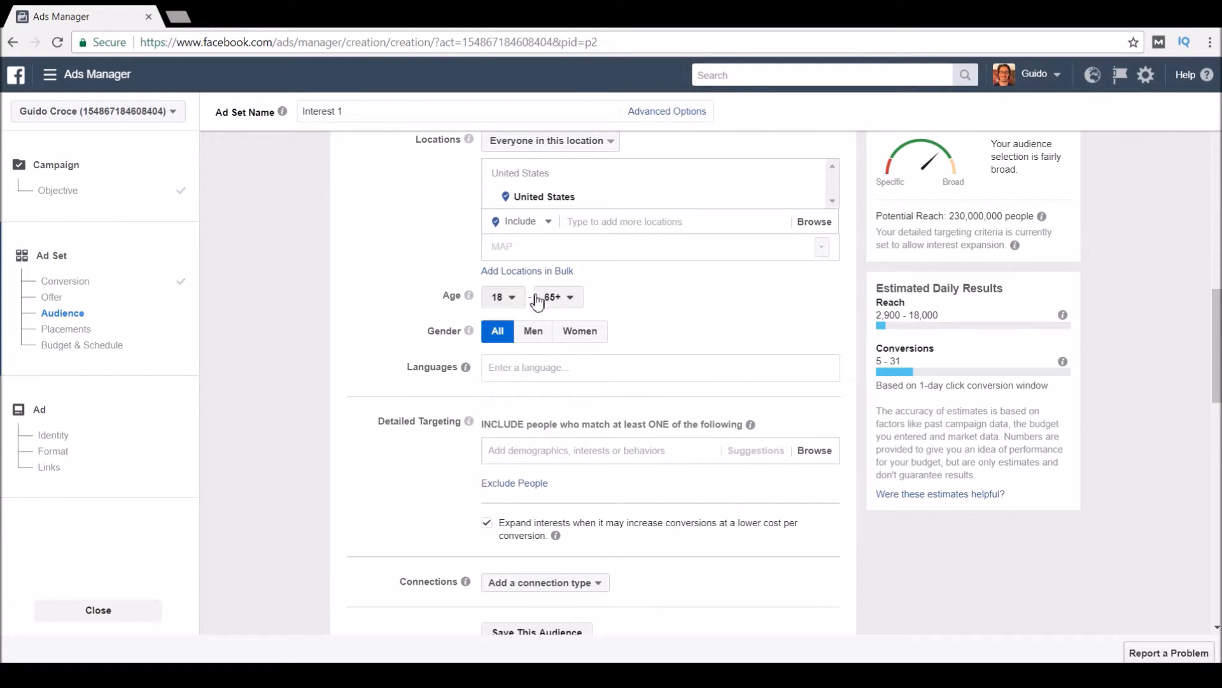
pyautogui.click(573, 299)
pyautogui.click(661, 306)
pyautogui.click(579, 380)
pyautogui.moveTo(459, 381)
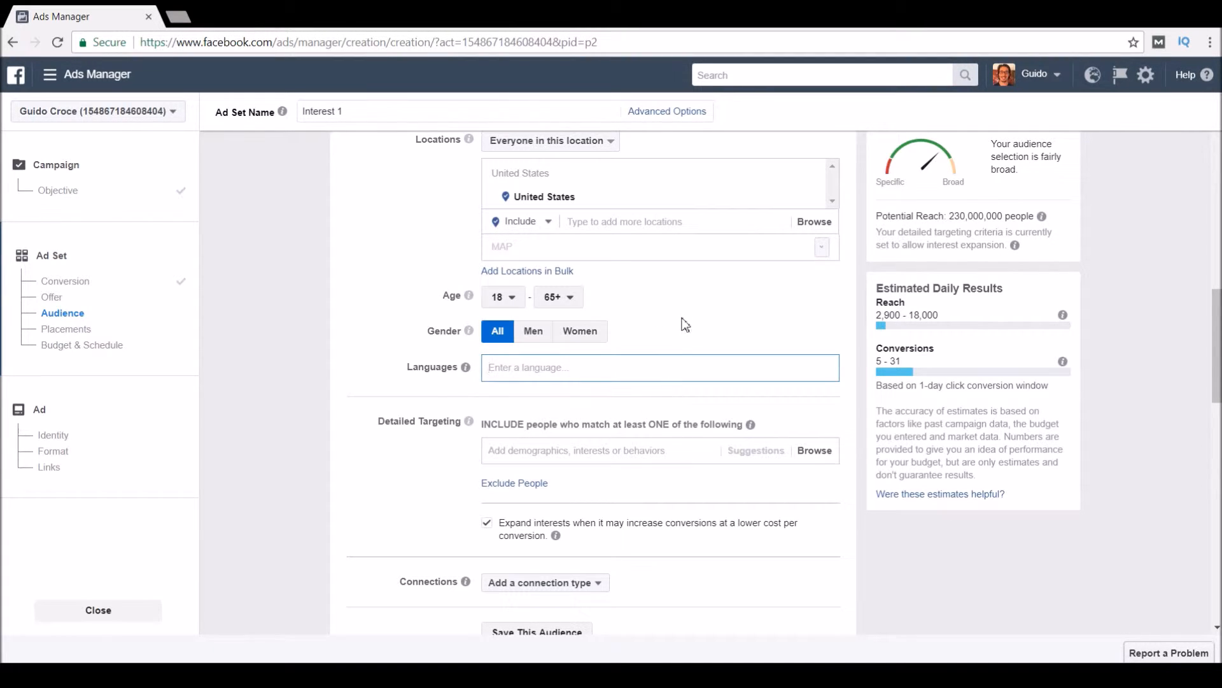
pyautogui.click(693, 302)
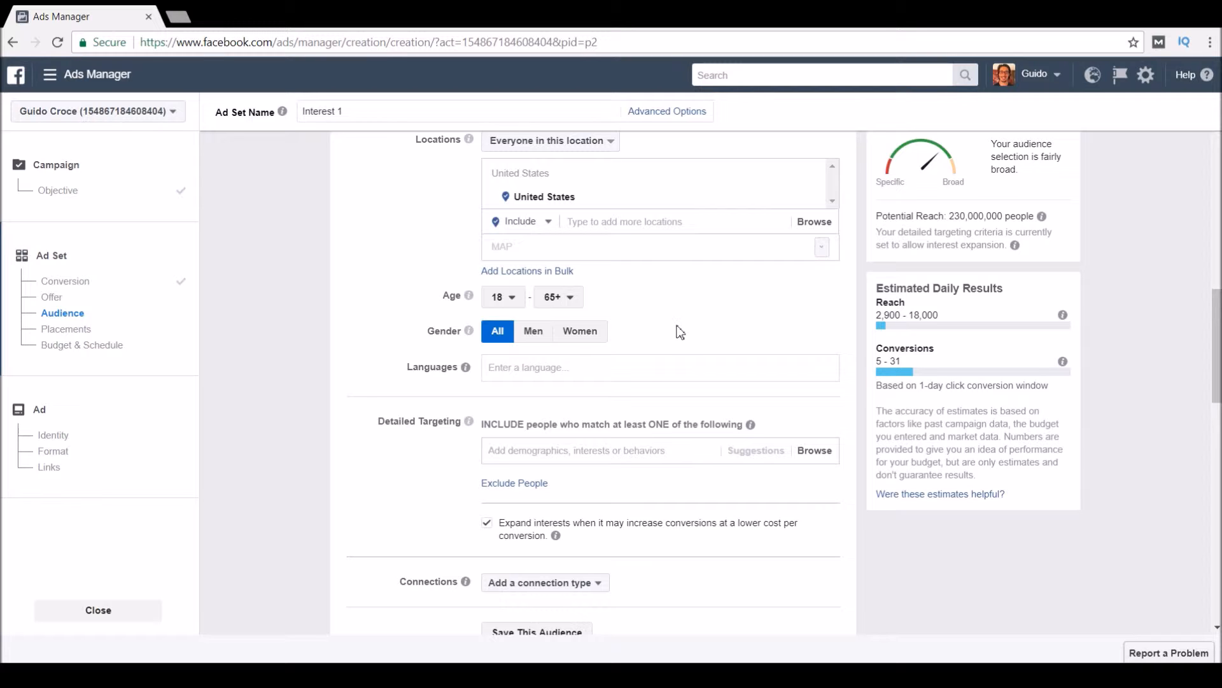
pyautogui.scroll(-4, 485, 328)
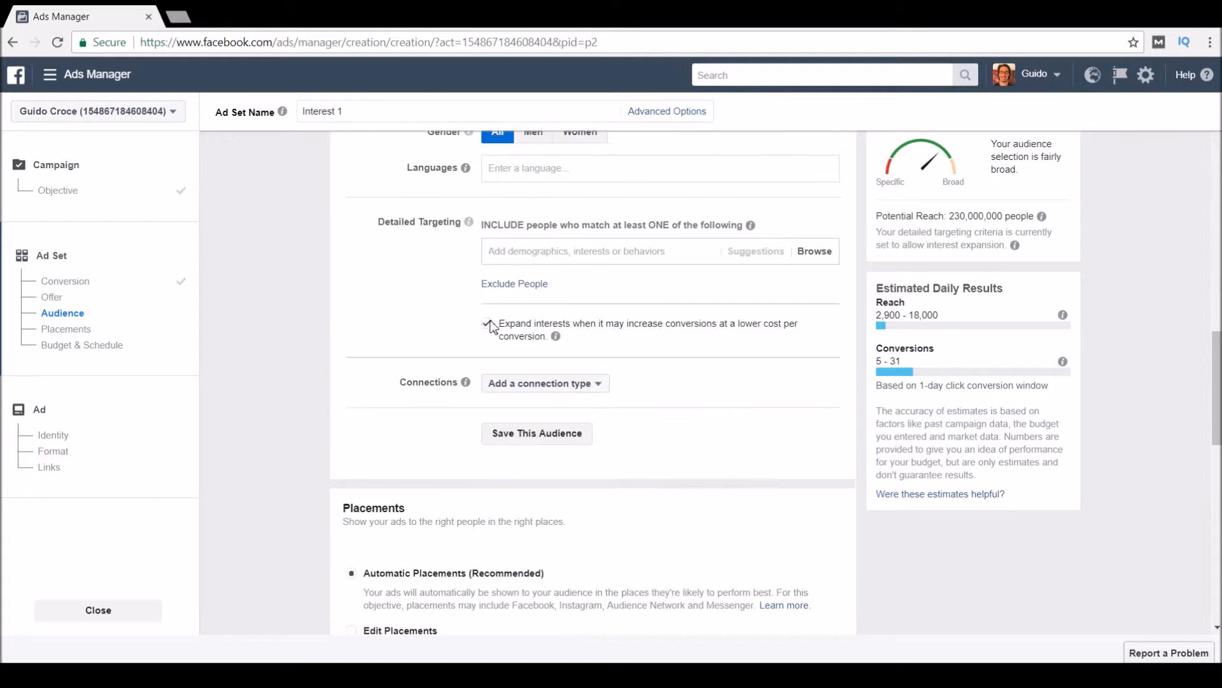
pyautogui.scroll(1, 508, 187)
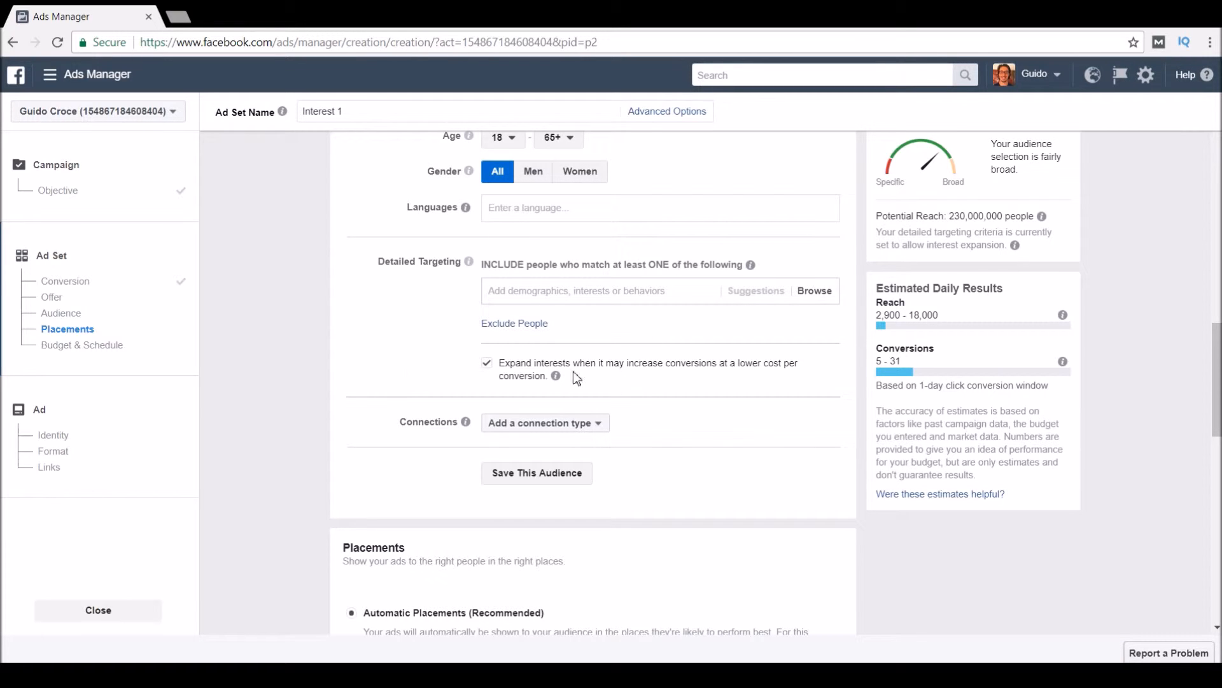
pyautogui.click(488, 363)
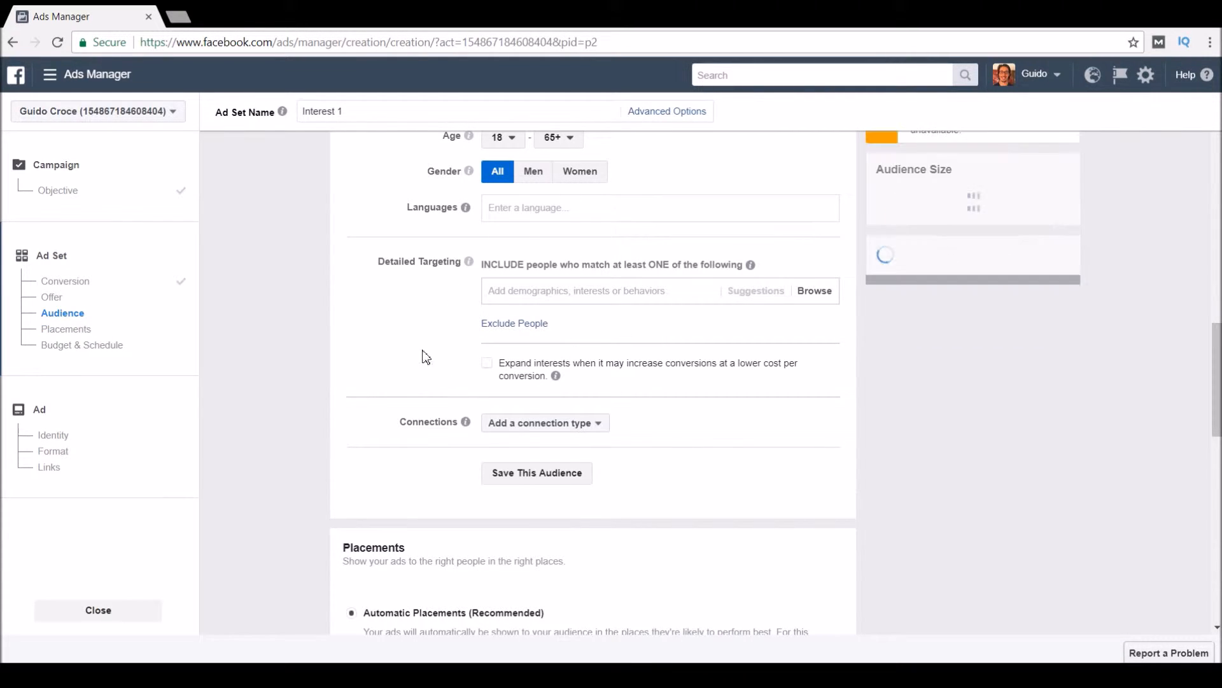
pyautogui.moveTo(365, 261); pyautogui.dragTo(468, 262)
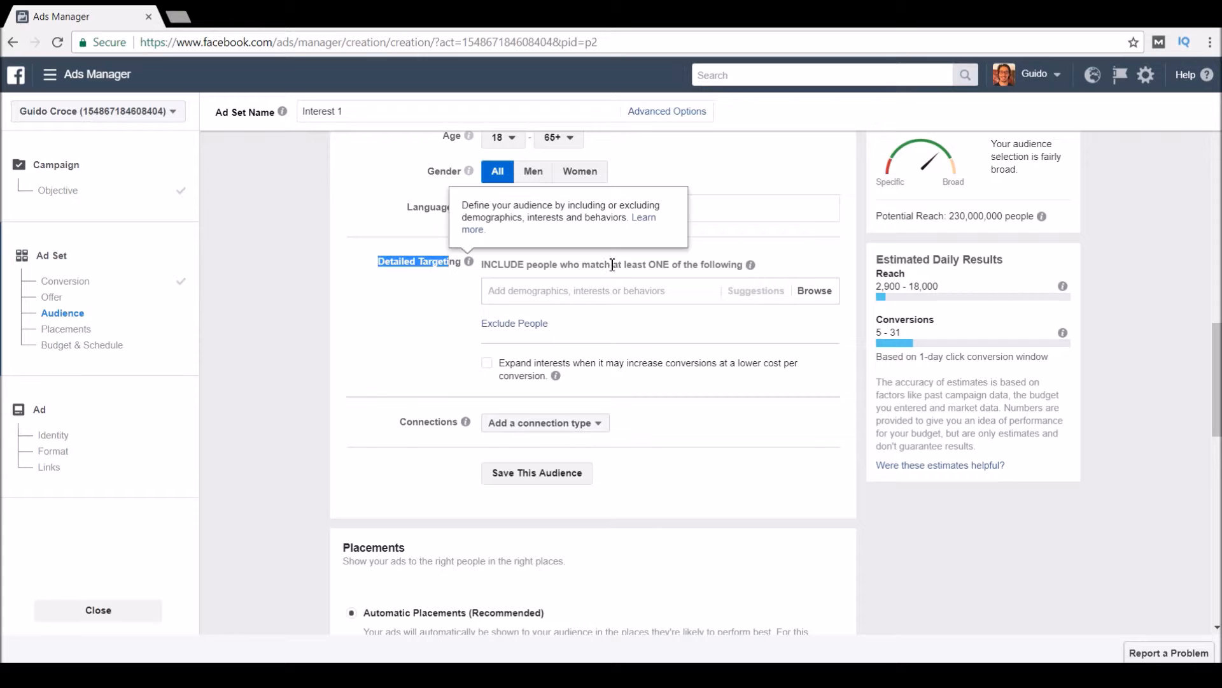
pyautogui.click(774, 263)
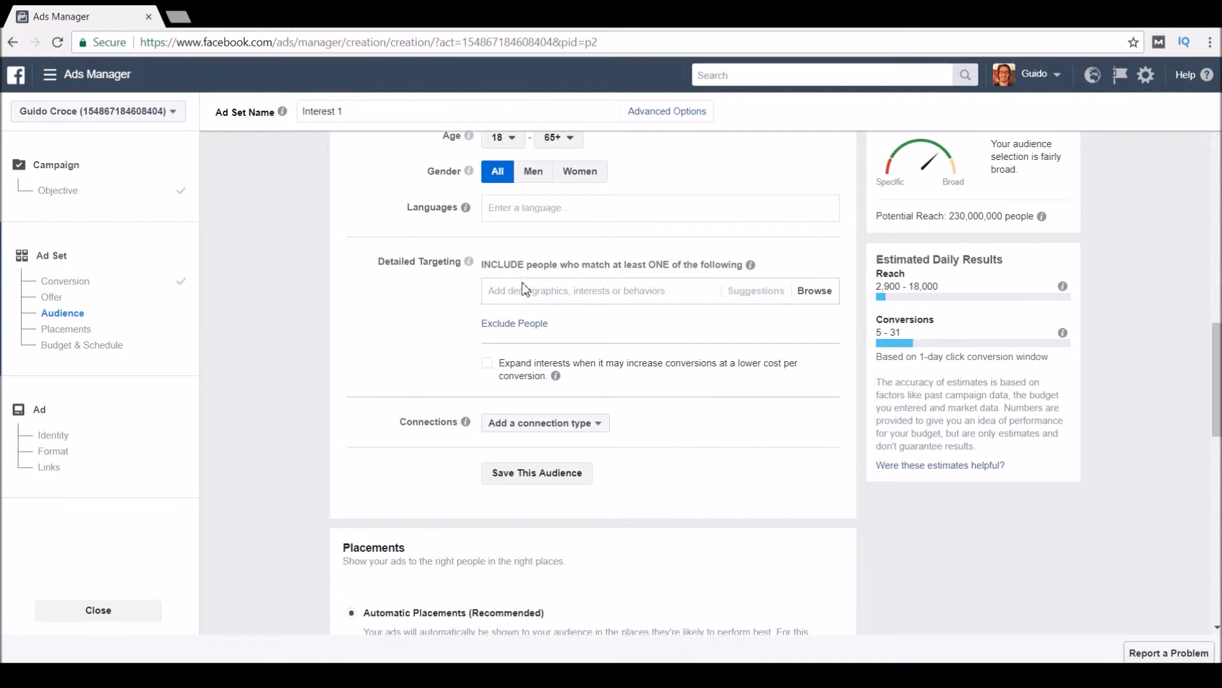
pyautogui.click(488, 364)
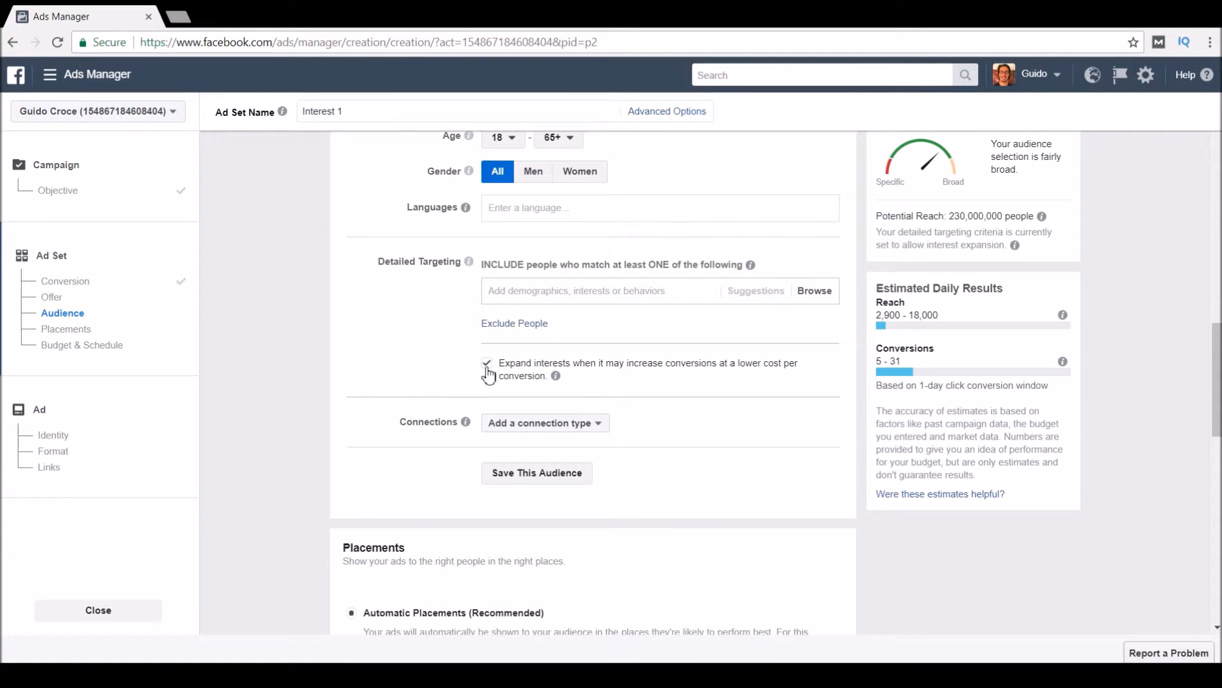
pyautogui.click(487, 365)
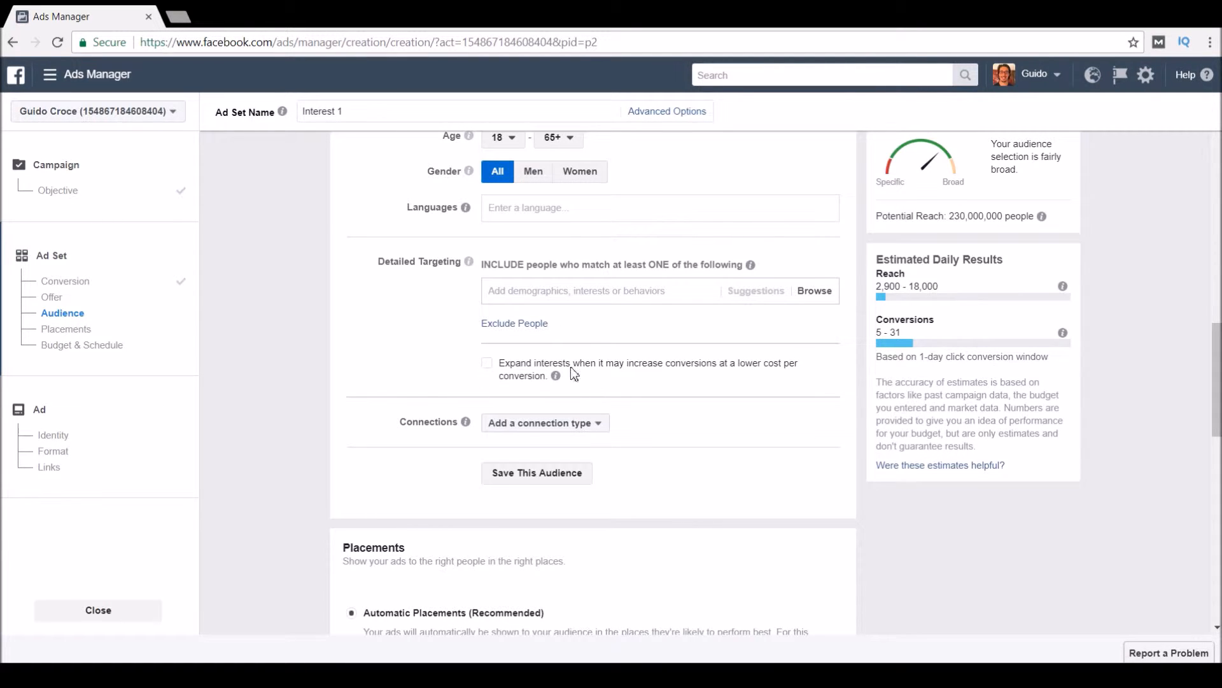
pyautogui.click(500, 368)
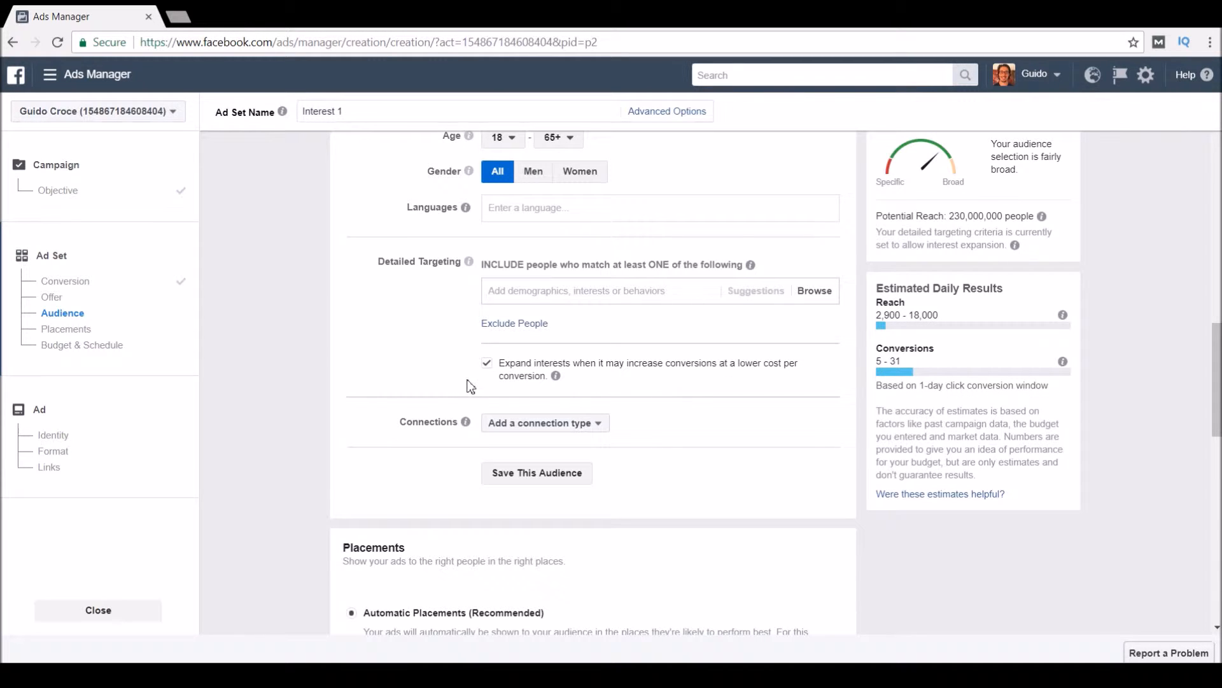
pyautogui.click(486, 367)
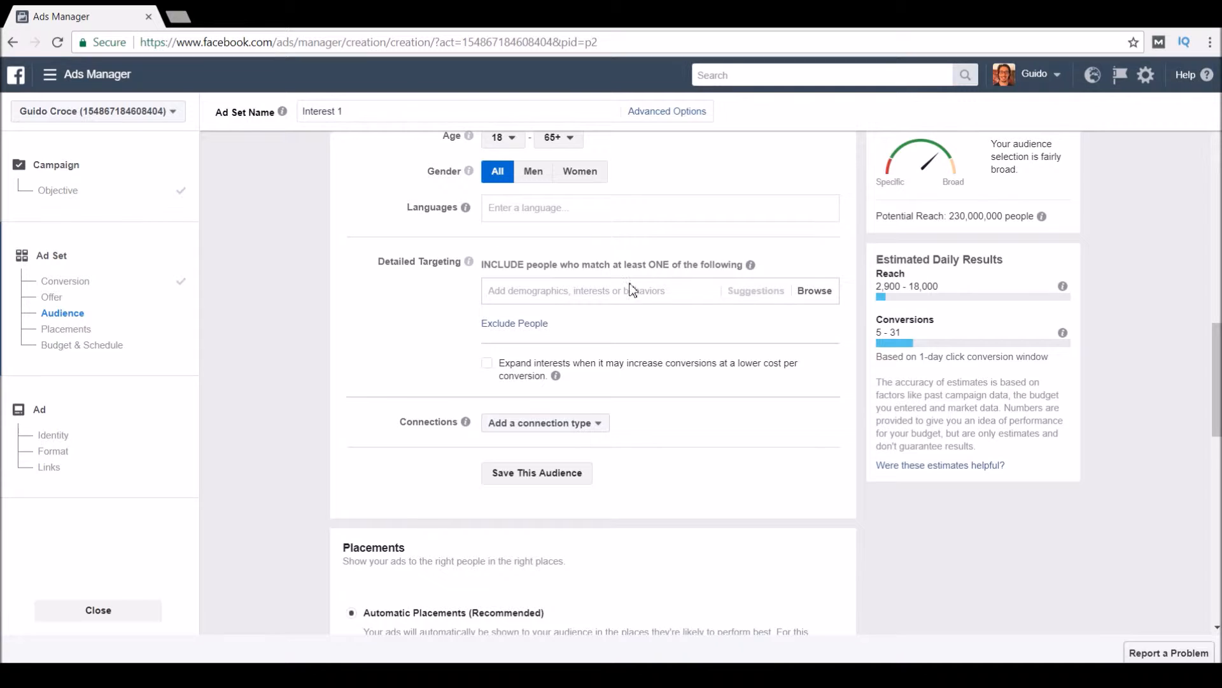
# Add Unicorn as a detailed targeting interest, bringing potential reach to 11,000,000.
pyautogui.click(609, 300)
pyautogui.write('unicorn')
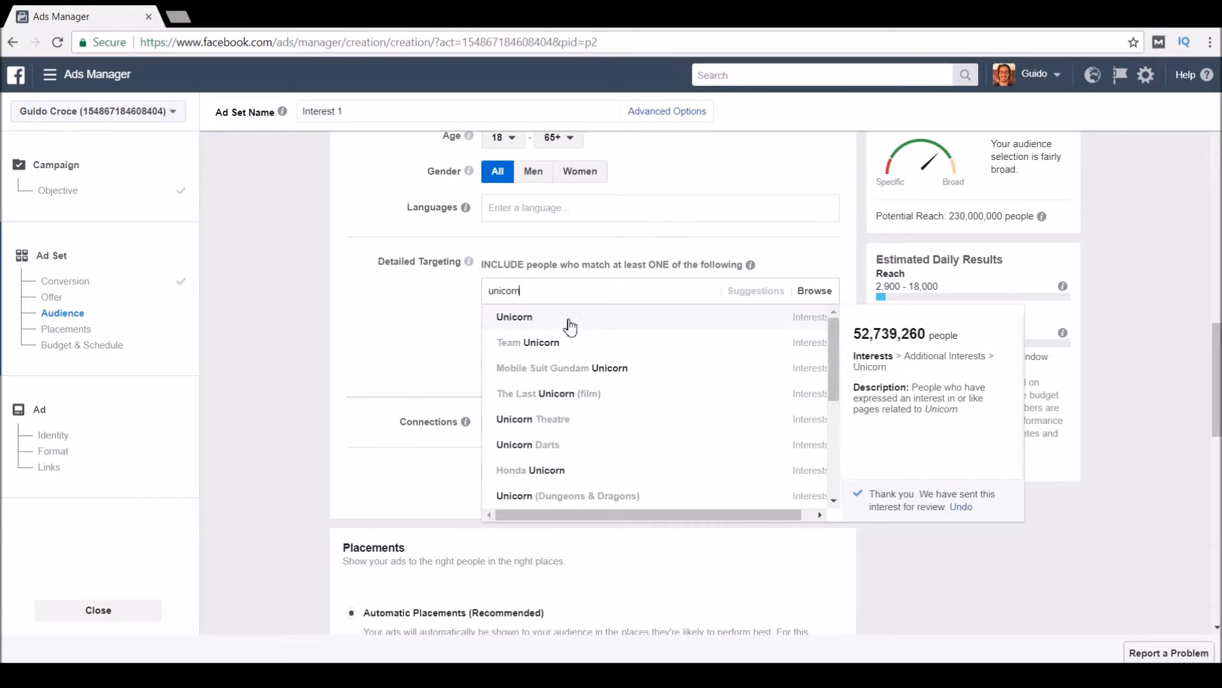
pyautogui.click(570, 326)
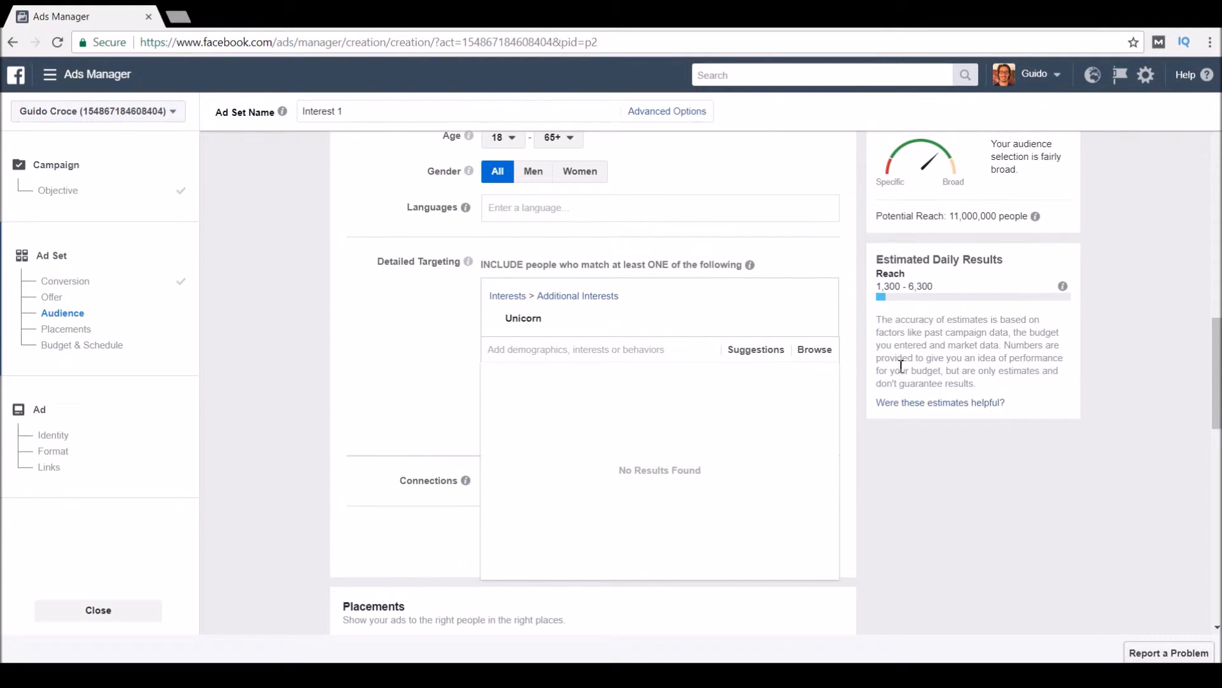
pyautogui.moveTo(949, 216); pyautogui.dragTo(1028, 223)
pyautogui.click(1099, 223)
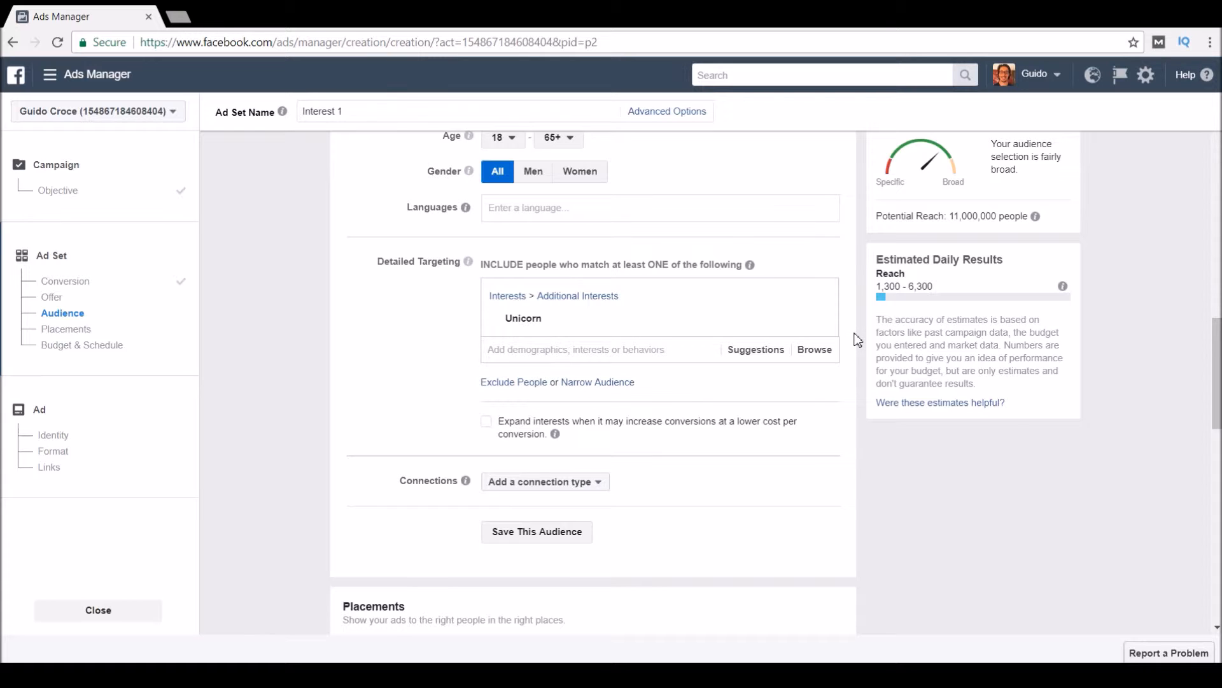
# Open Detailed Targeting for another interest, then dismiss the empty suggestions list.
pyautogui.moveTo(556, 433)
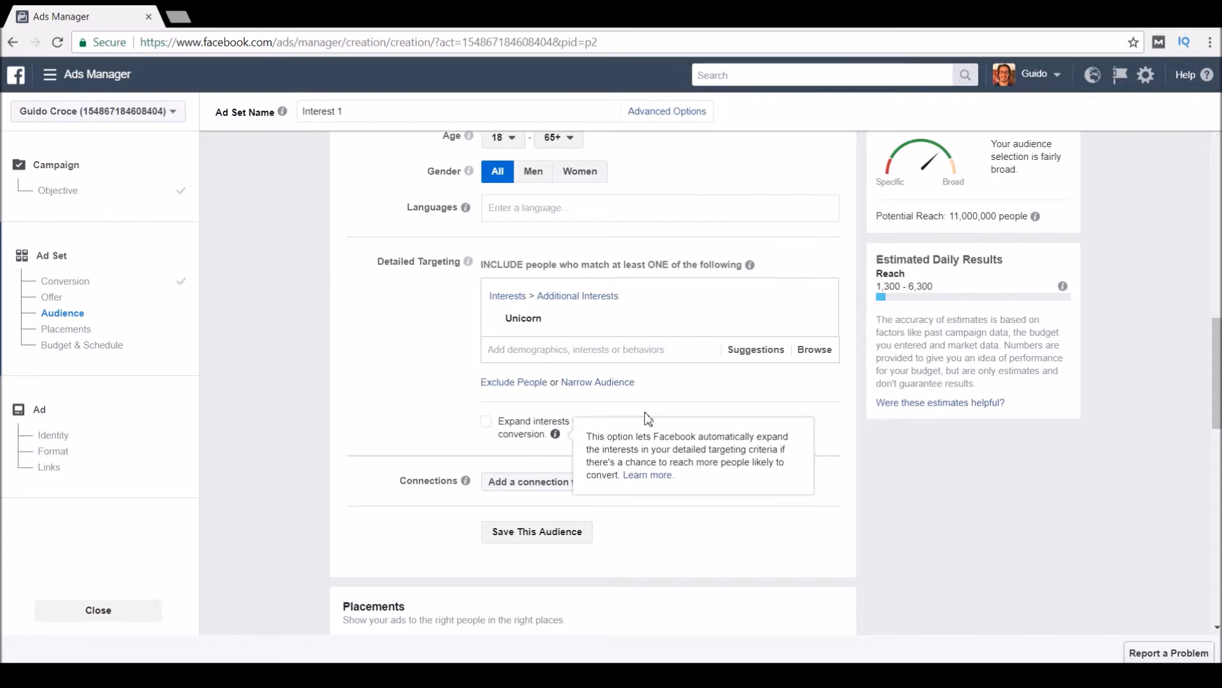
pyautogui.click(620, 352)
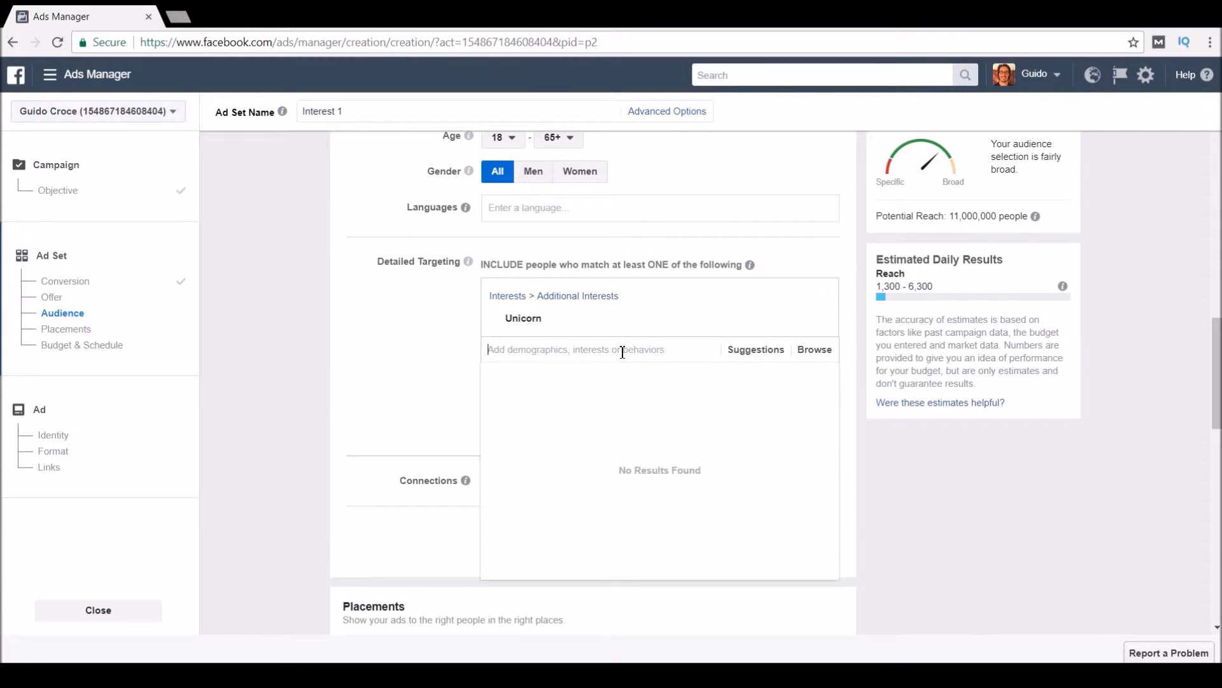
pyautogui.click(419, 353)
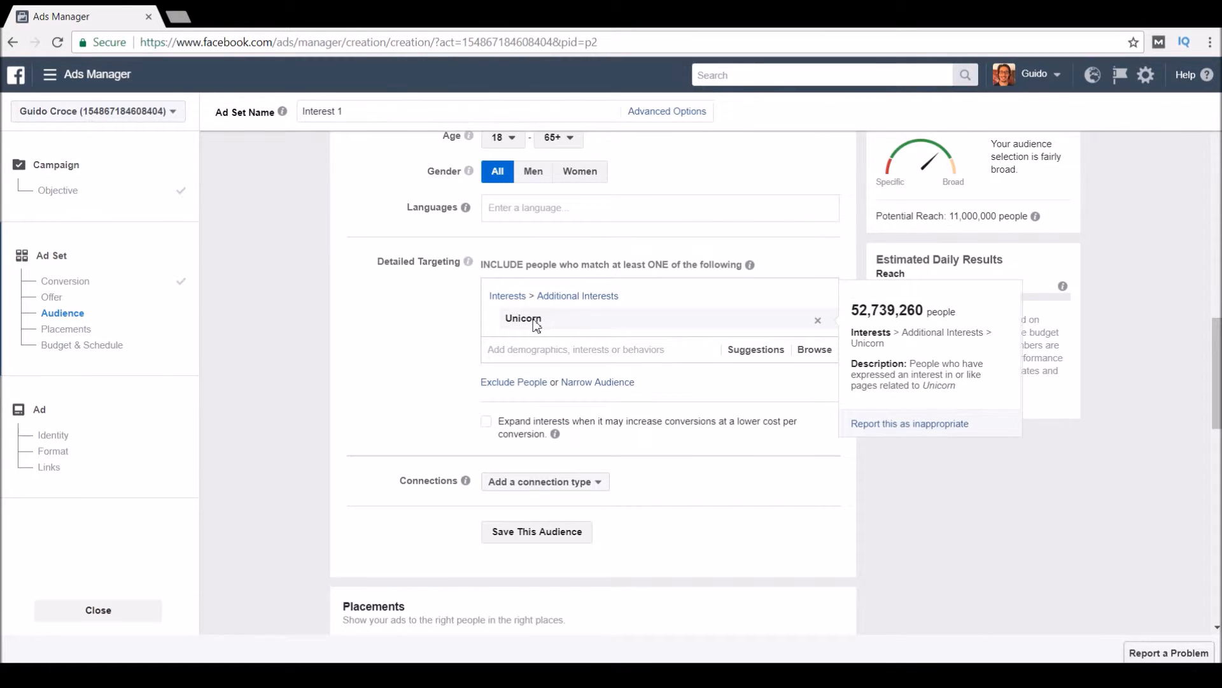
pyautogui.moveTo(949, 216); pyautogui.dragTo(999, 217)
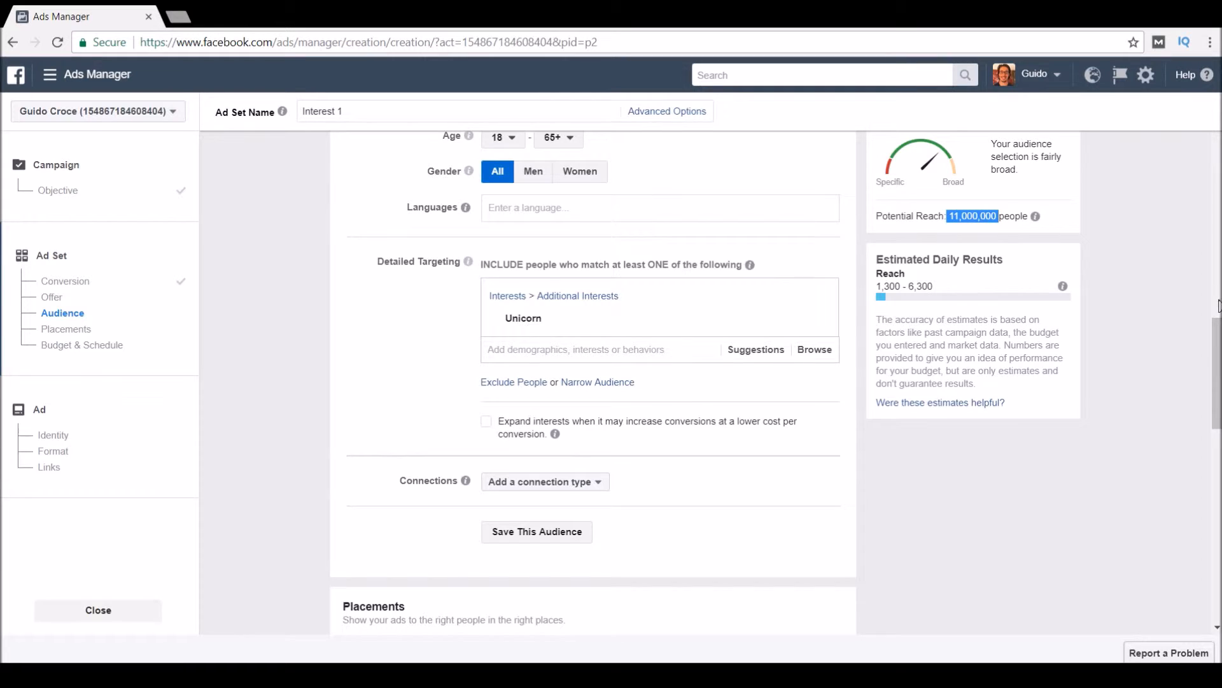
pyautogui.scroll(7, 1010, 355)
pyautogui.scroll(-2, 783, 398)
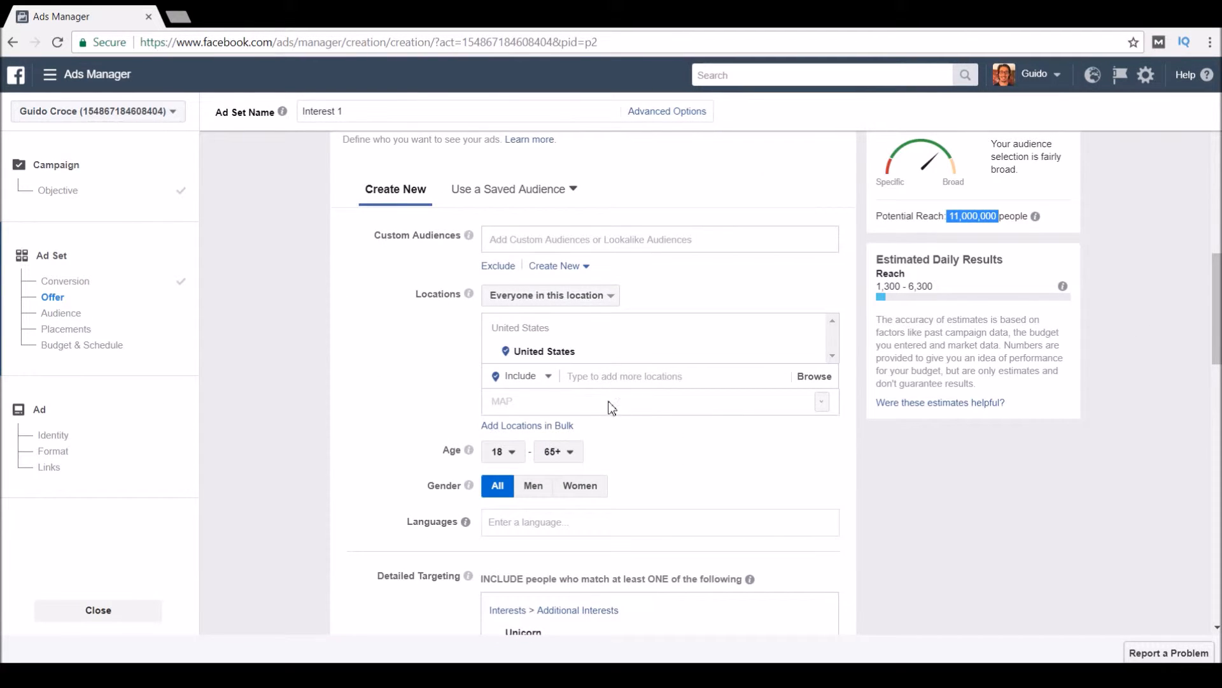
pyautogui.scroll(-3, 642, 393)
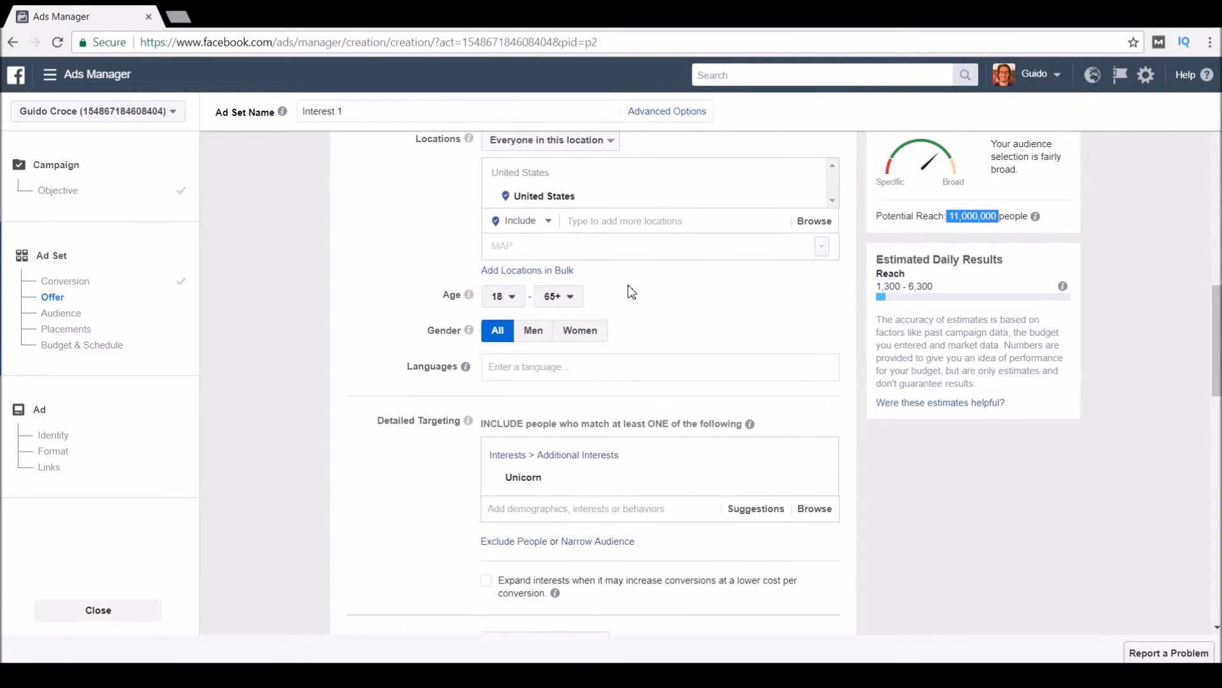
pyautogui.scroll(2, 630, 289)
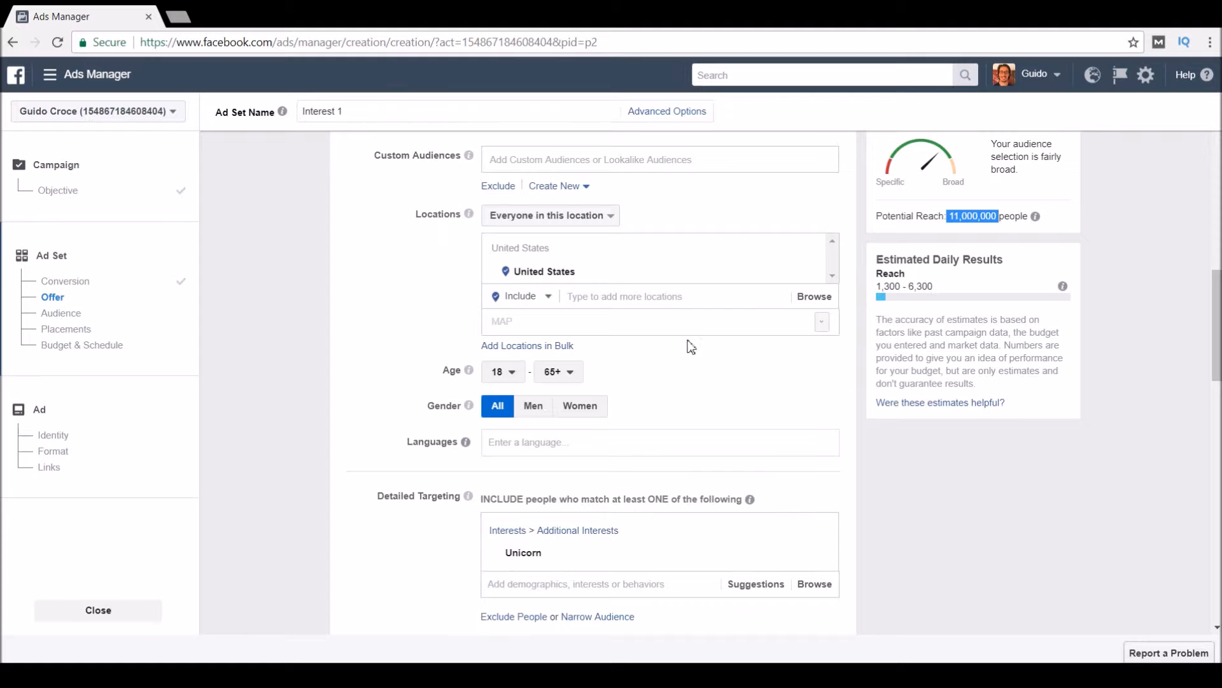
pyautogui.scroll(-6, 689, 342)
pyautogui.scroll(2, 563, 224)
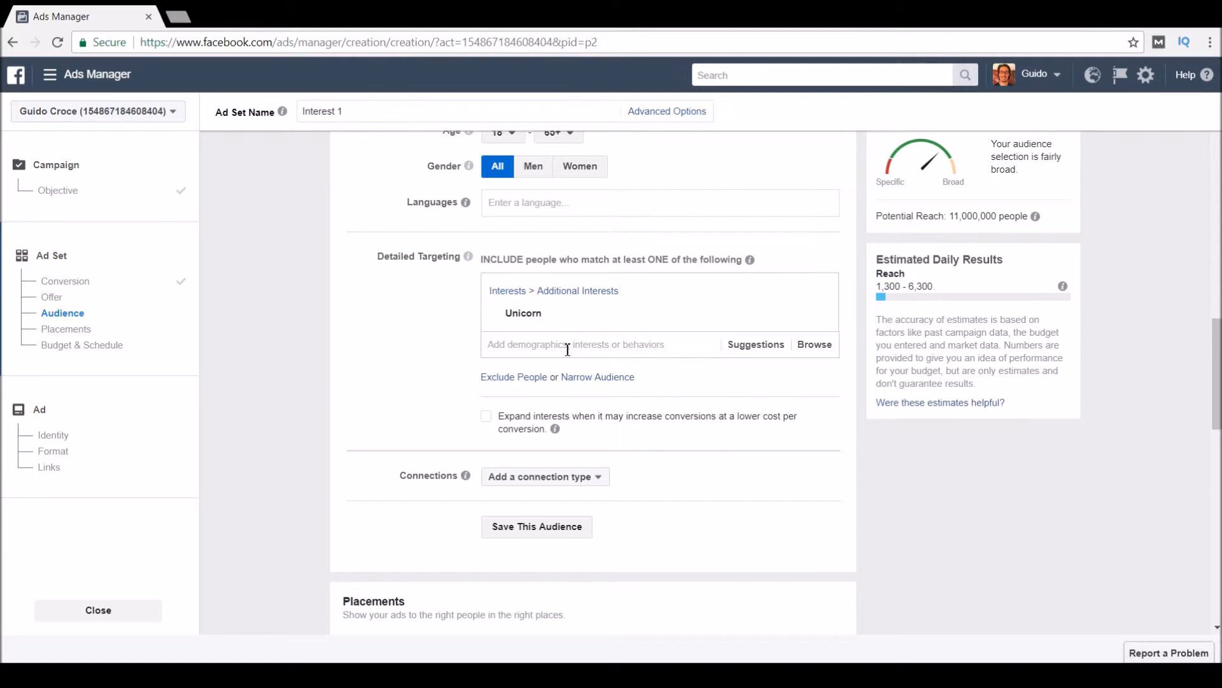
# Narrow the audience so it must also match the Coffee interest.
pyautogui.moveTo(541, 319)
pyautogui.click(602, 378)
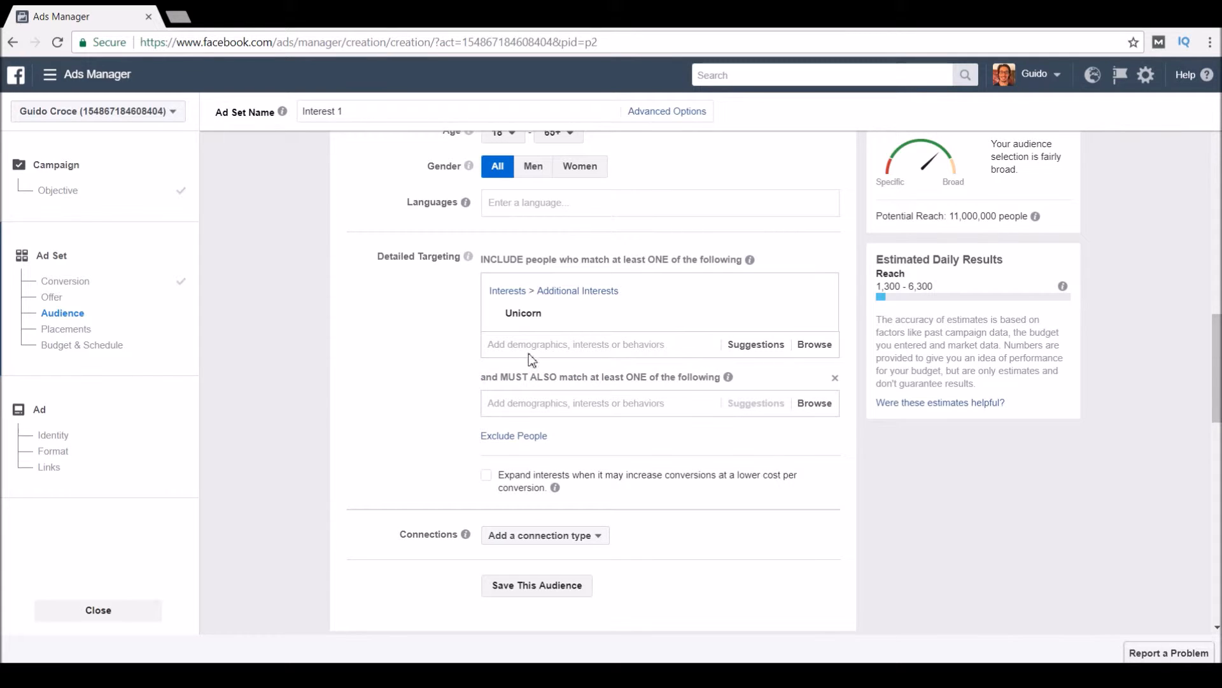
pyautogui.click(627, 403)
pyautogui.write('d')
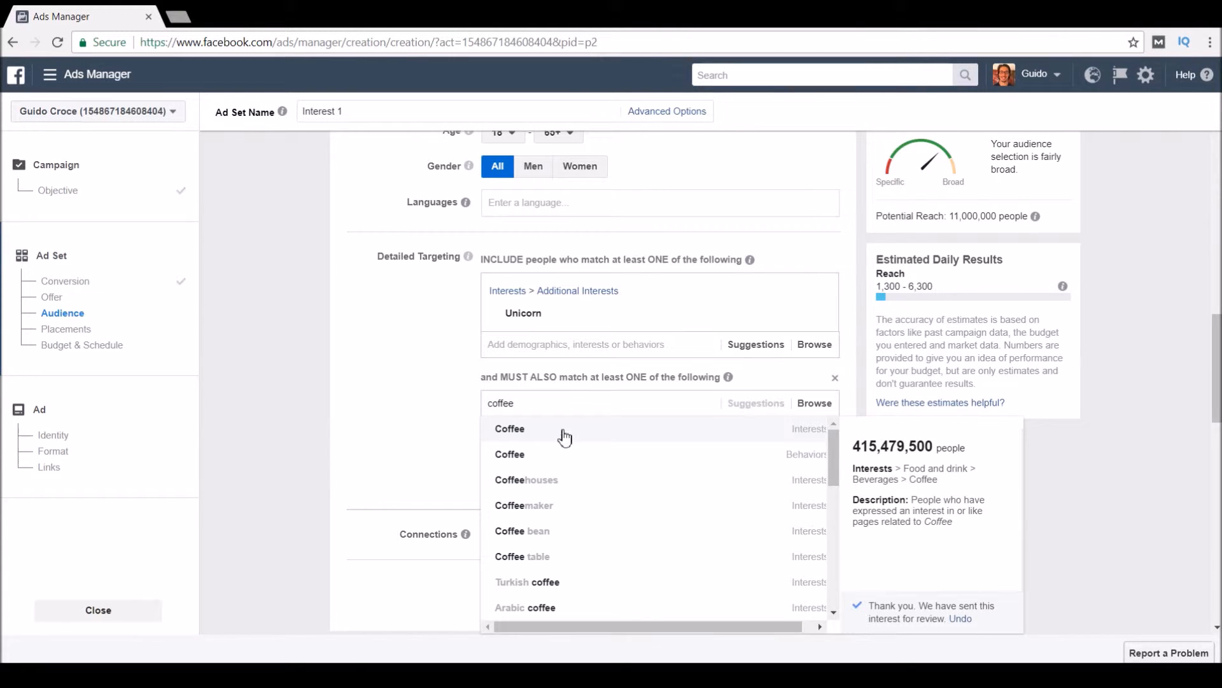
pyautogui.click(564, 437)
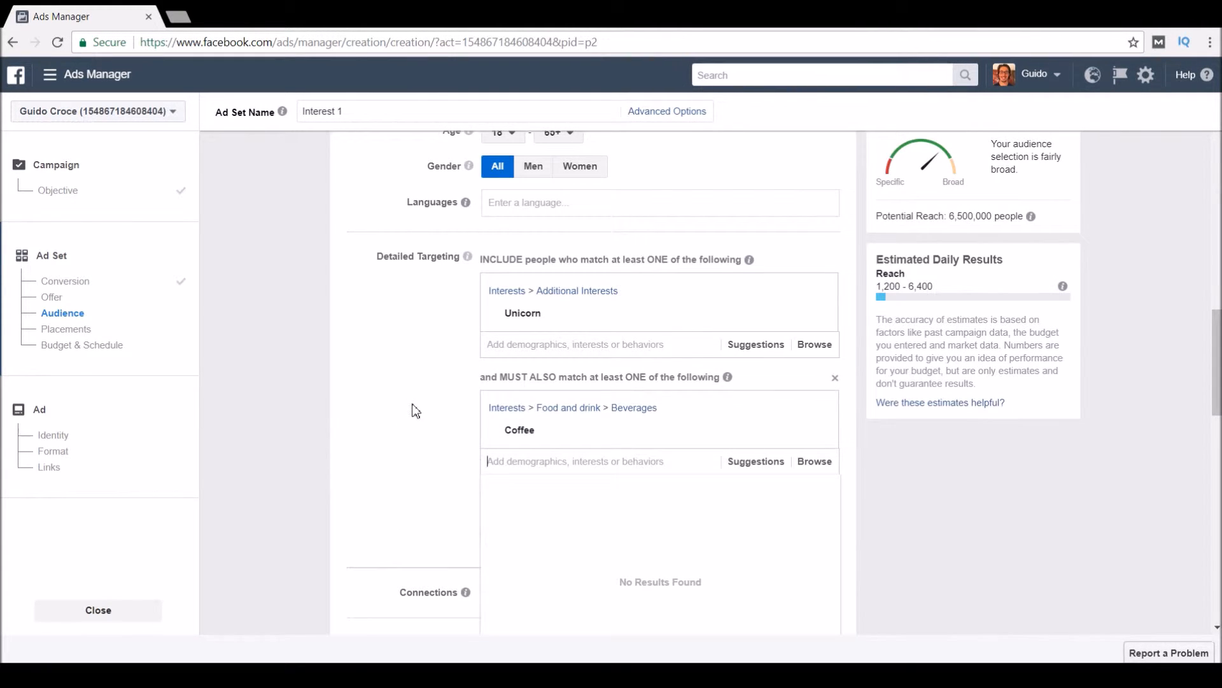
# Check the 6,500,000 potential reach and add another Narrow Further group.
pyautogui.moveTo(510, 329)
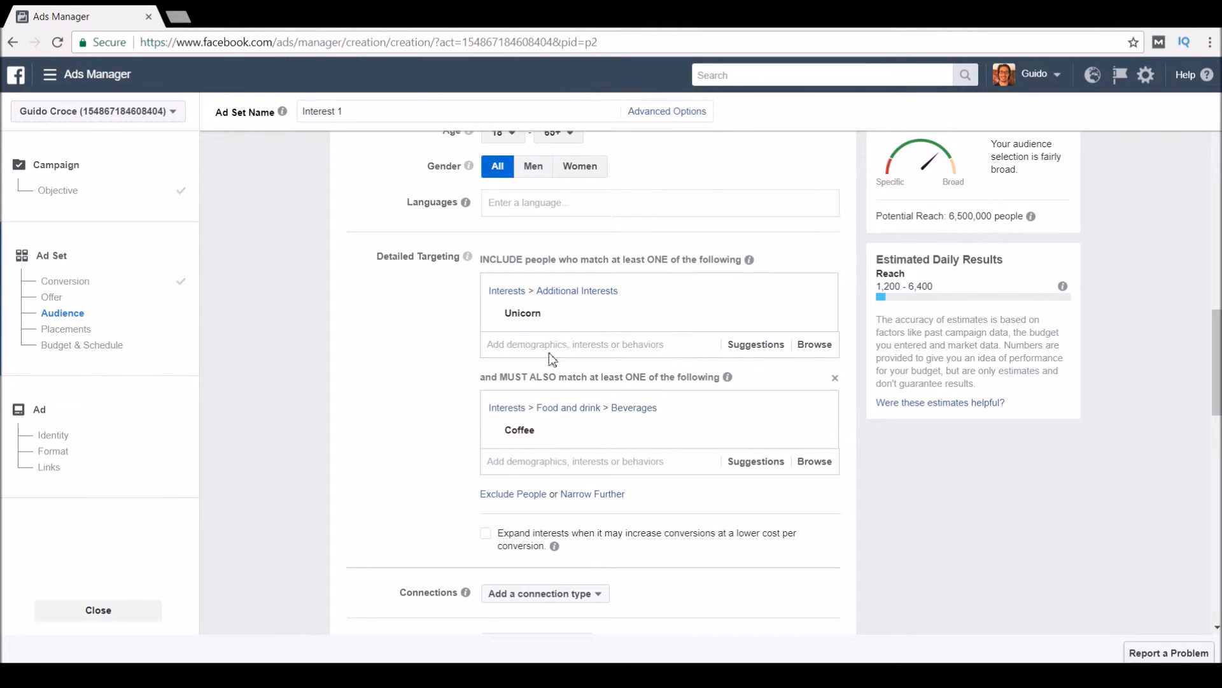
pyautogui.moveTo(729, 438)
pyautogui.moveTo(952, 217); pyautogui.dragTo(1027, 219)
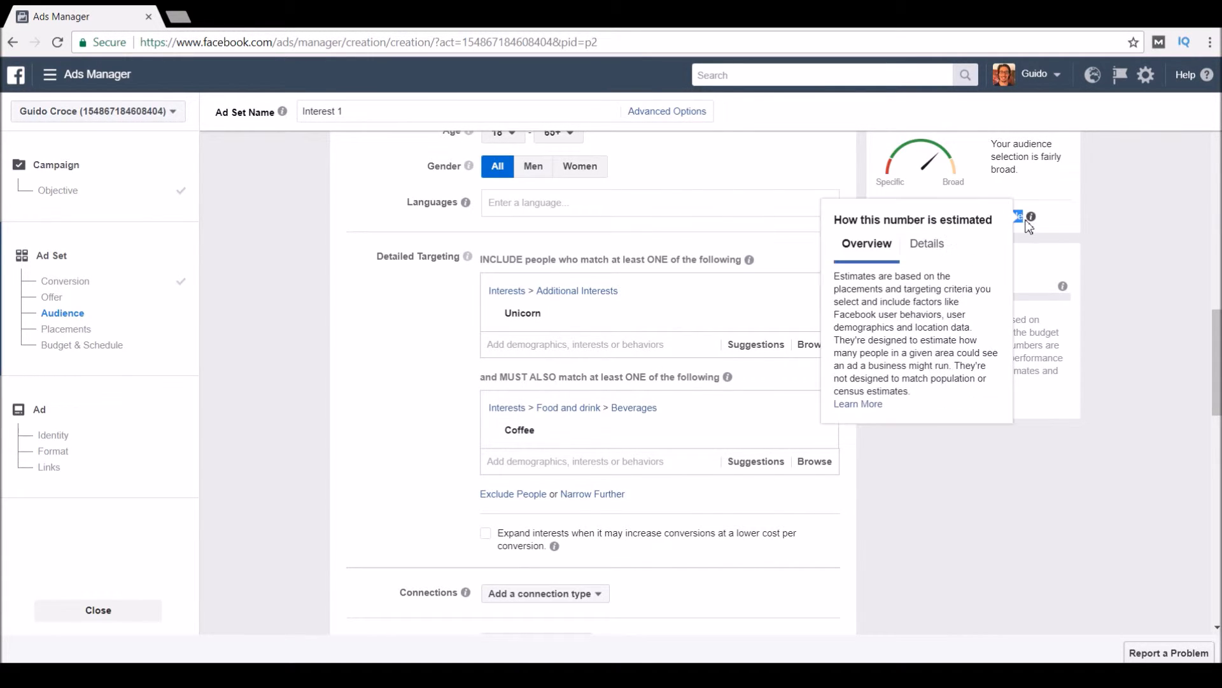
pyautogui.click(1050, 580)
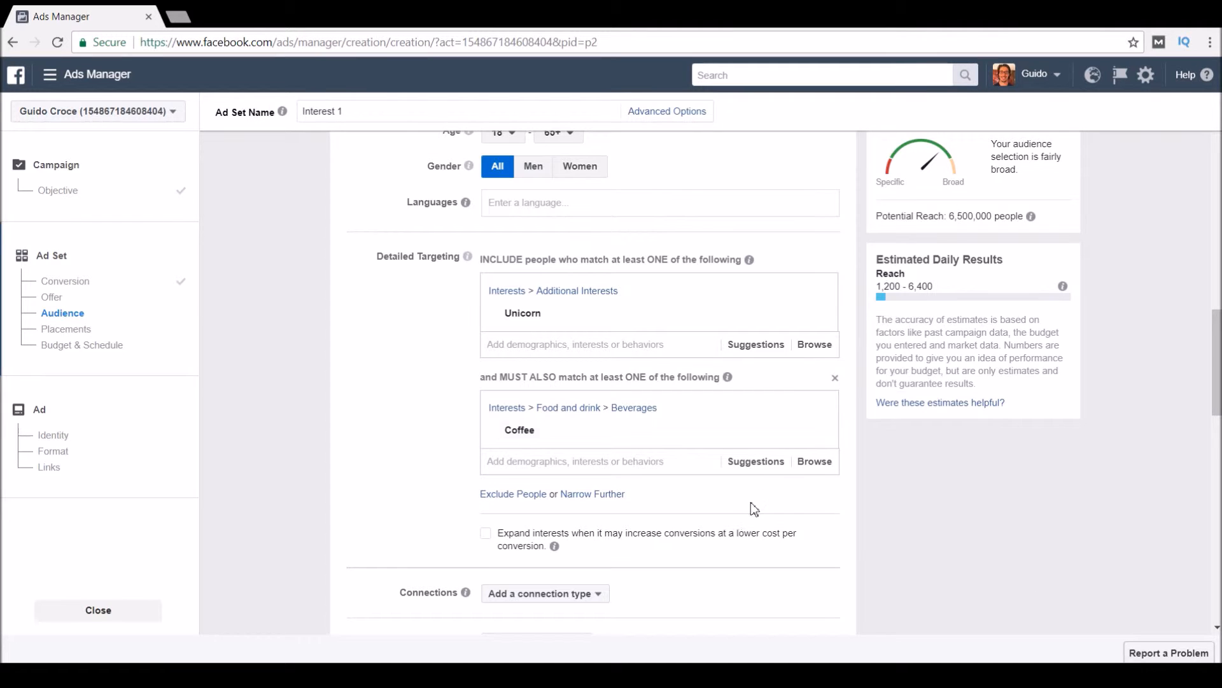
pyautogui.moveTo(955, 217); pyautogui.dragTo(1022, 218)
pyautogui.click(928, 469)
pyautogui.click(581, 495)
# Search 'unicorn' in the third must-also-match box and add Team Unicorn, cutting reach to 11,000.
pyautogui.write('unicorn')
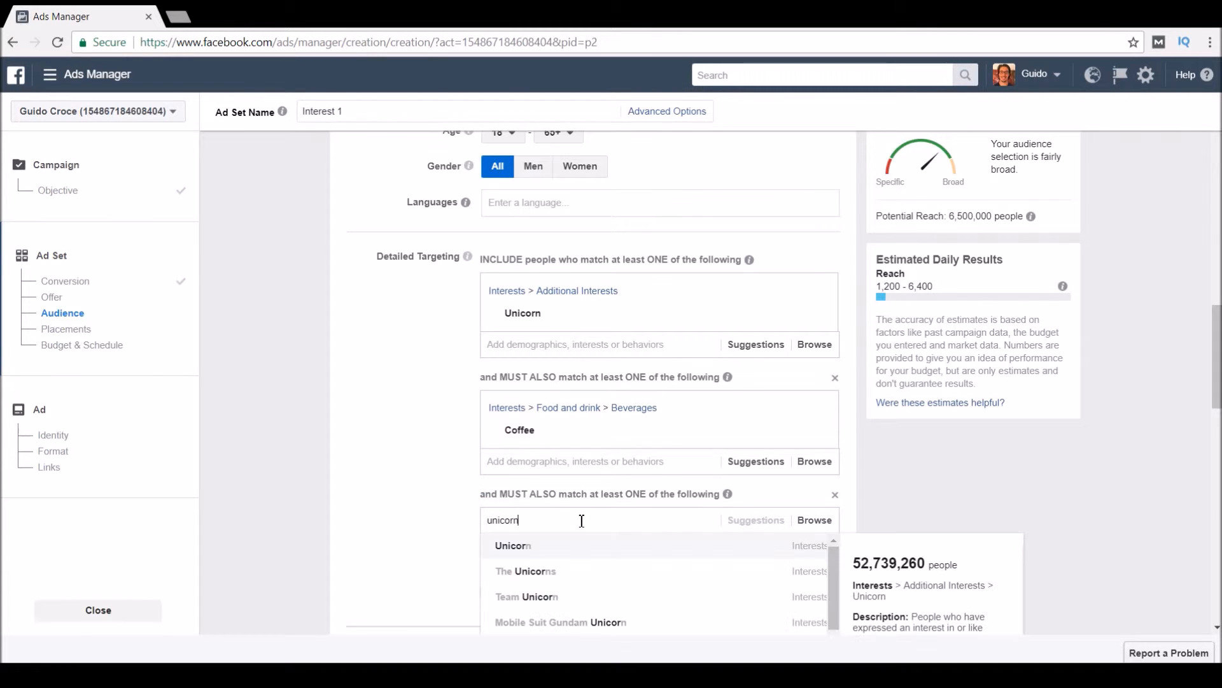
pyautogui.scroll(-4, 412, 489)
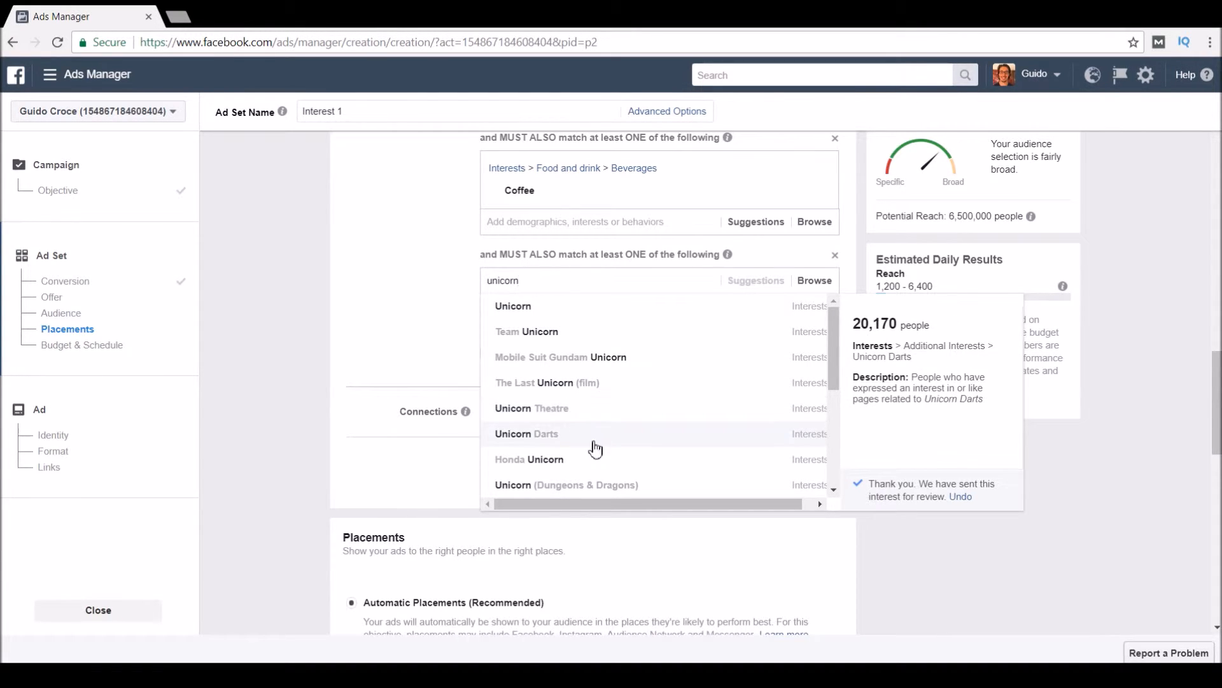
pyautogui.scroll(-3, 591, 471)
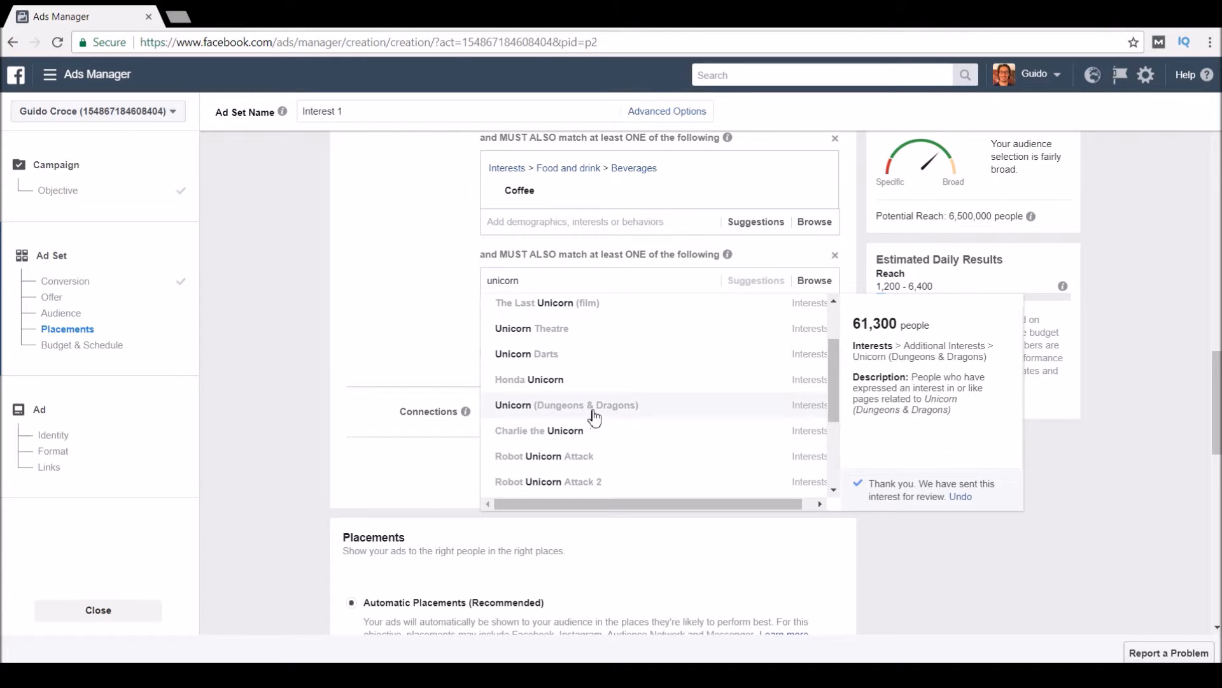
pyautogui.scroll(-5, 595, 479)
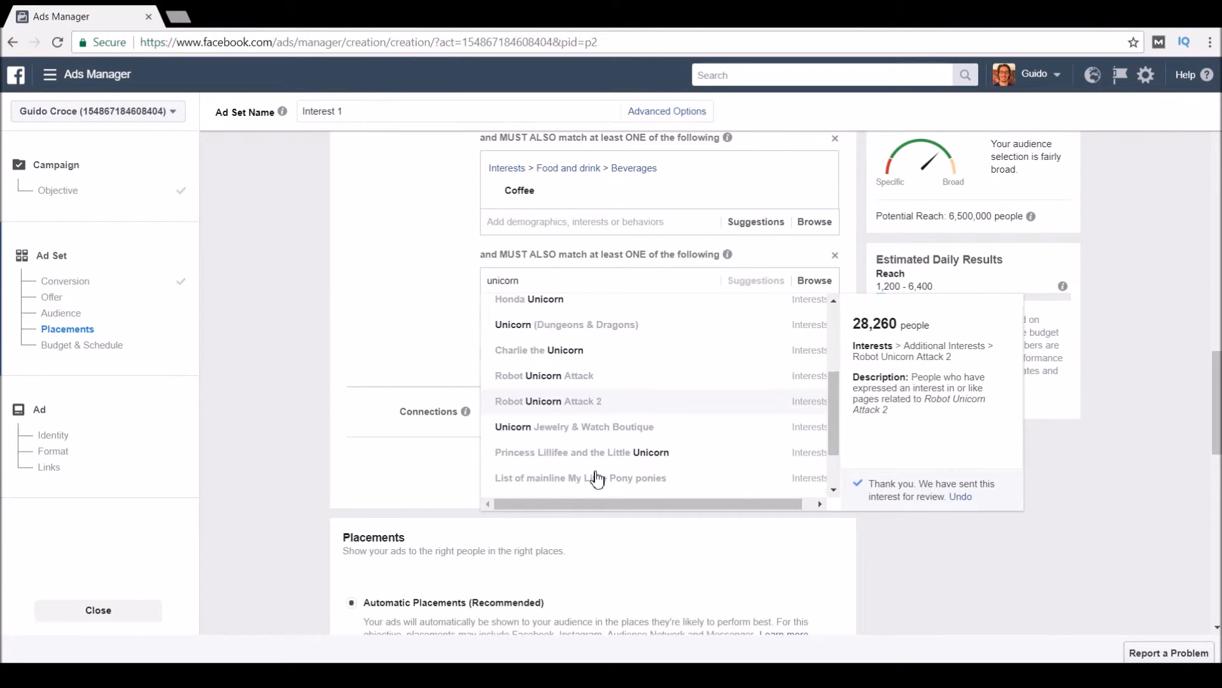
pyautogui.scroll(5, 409, 500)
pyautogui.scroll(-4, 421, 494)
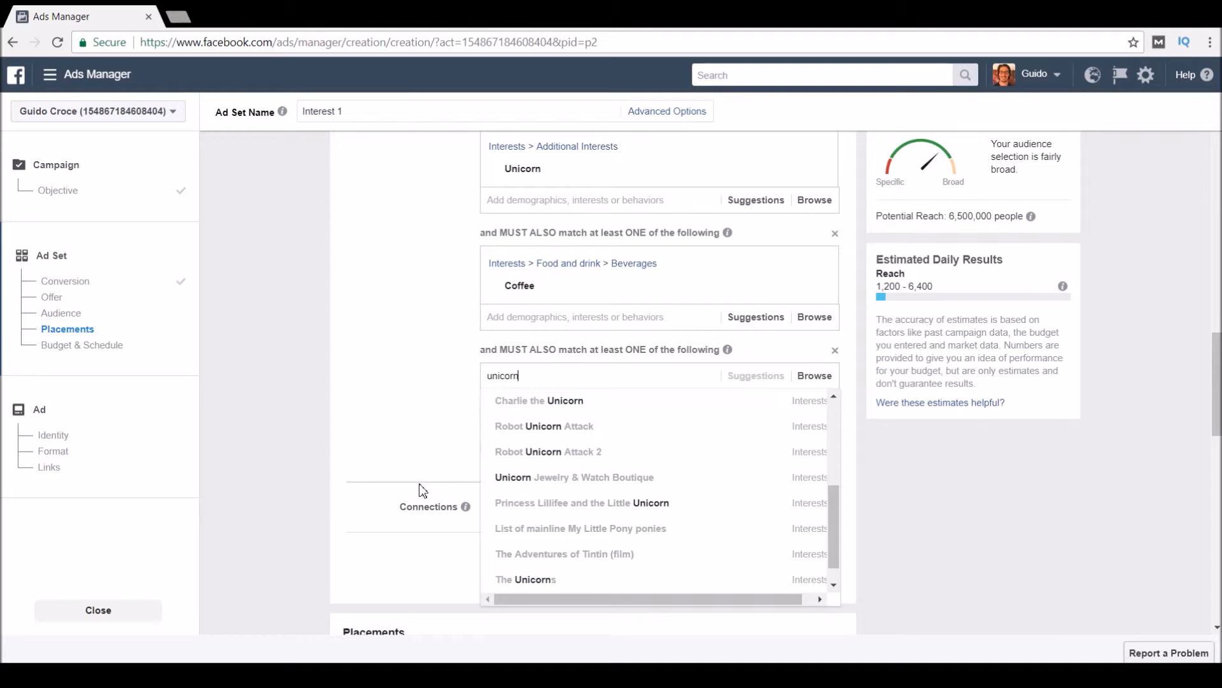
pyautogui.scroll(1, 585, 489)
pyautogui.scroll(4, 584, 487)
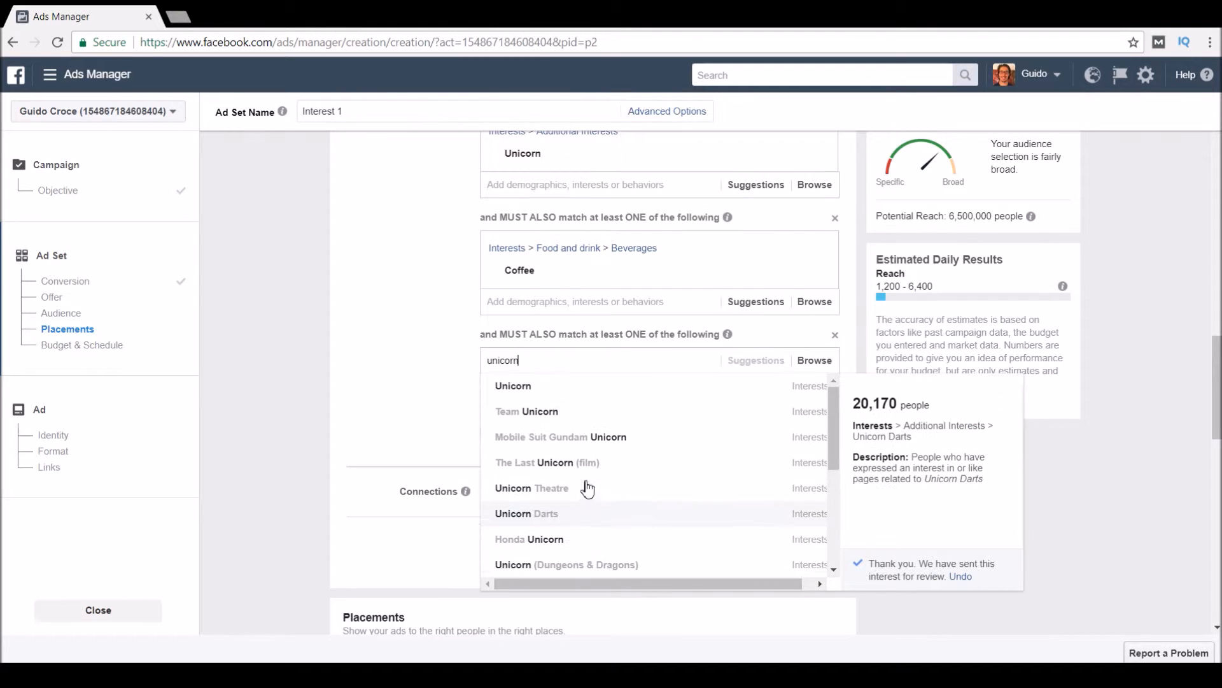
pyautogui.click(587, 415)
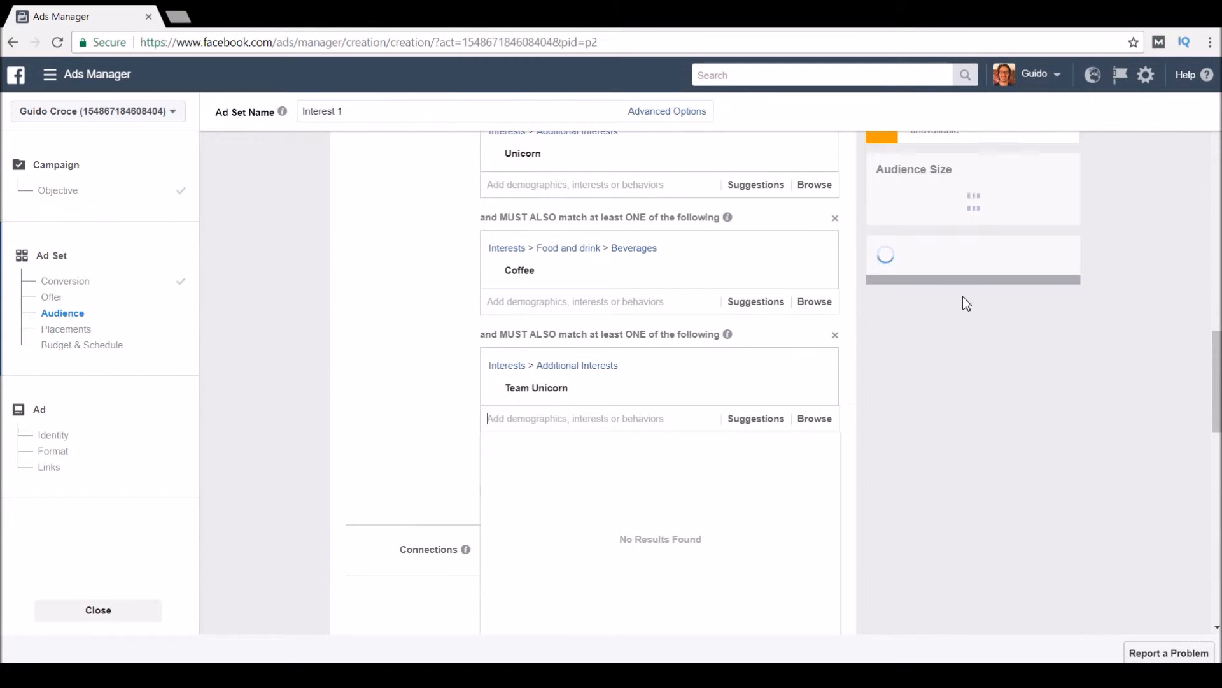
# Search Google for 'team unicorn' and 'the unicorns' in two new browser tabs.
pyautogui.click(179, 16)
pyautogui.write('team')
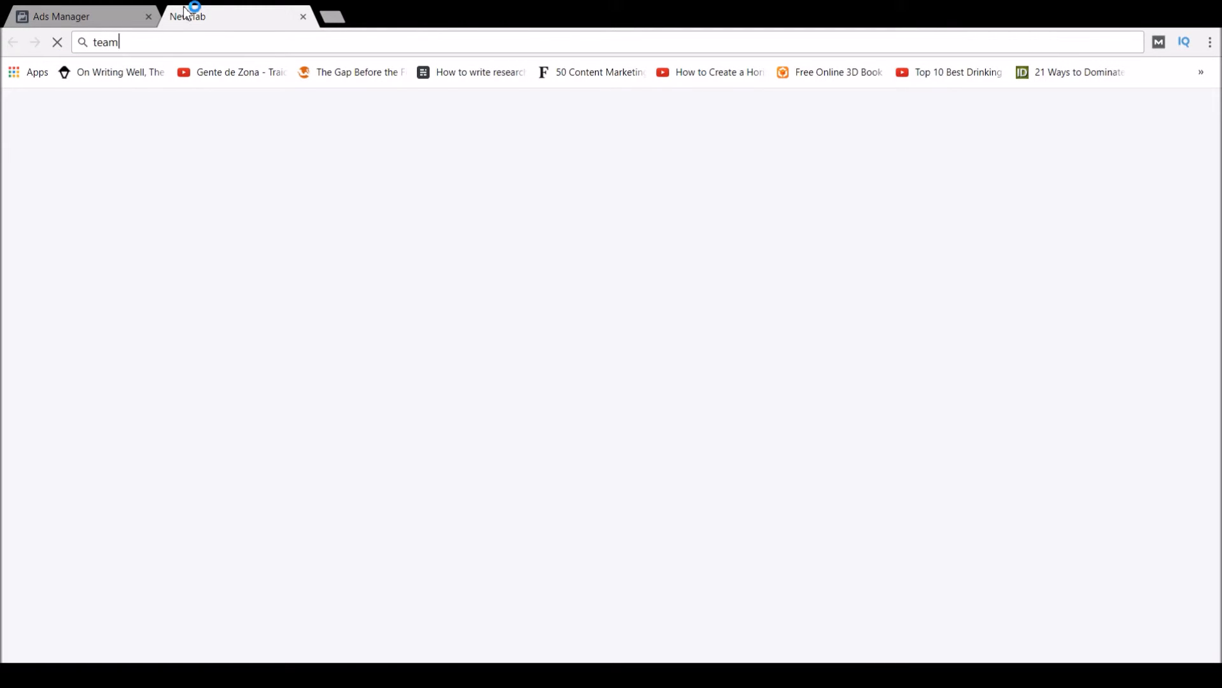
pyautogui.write(' unicorn')
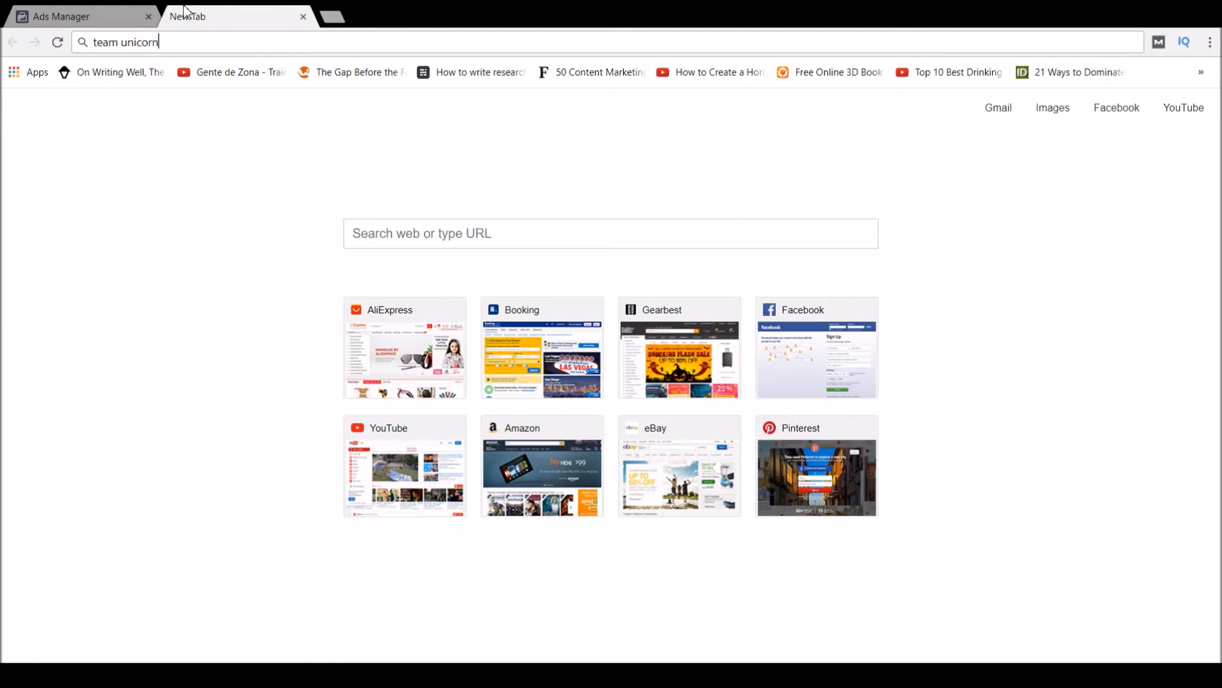
pyautogui.press('Return')
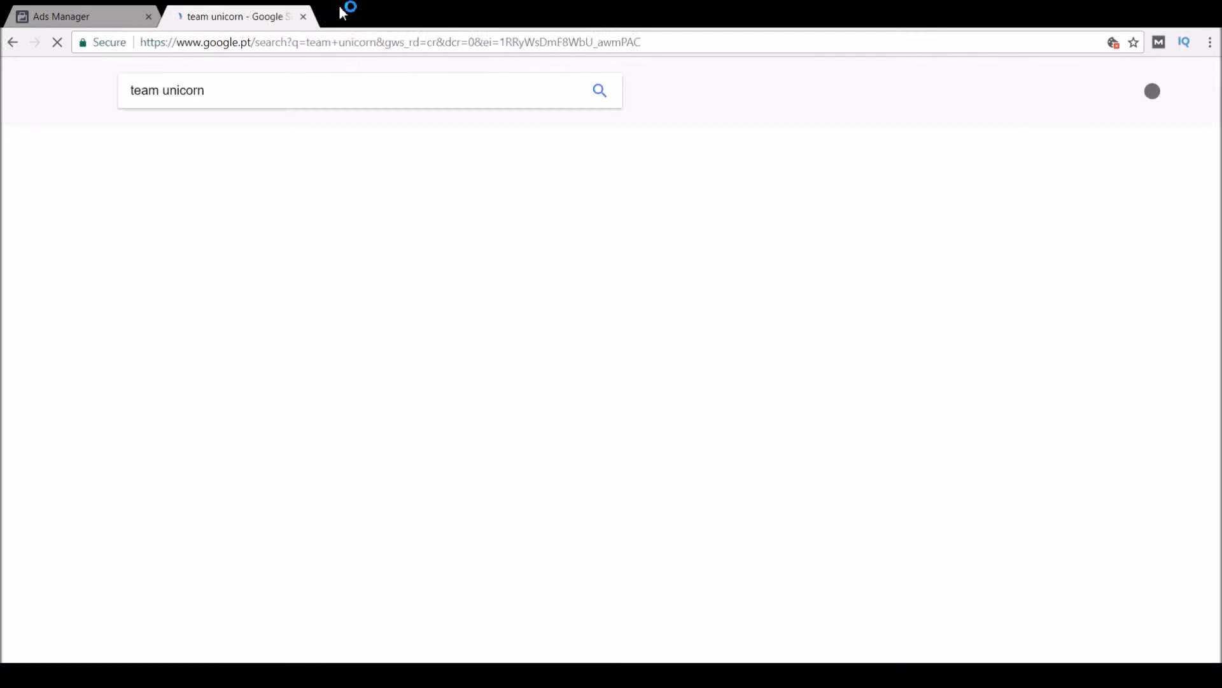
pyautogui.click(338, 14)
pyautogui.write('the unicor')
pyautogui.press('BackSpace')
pyautogui.write('orn')
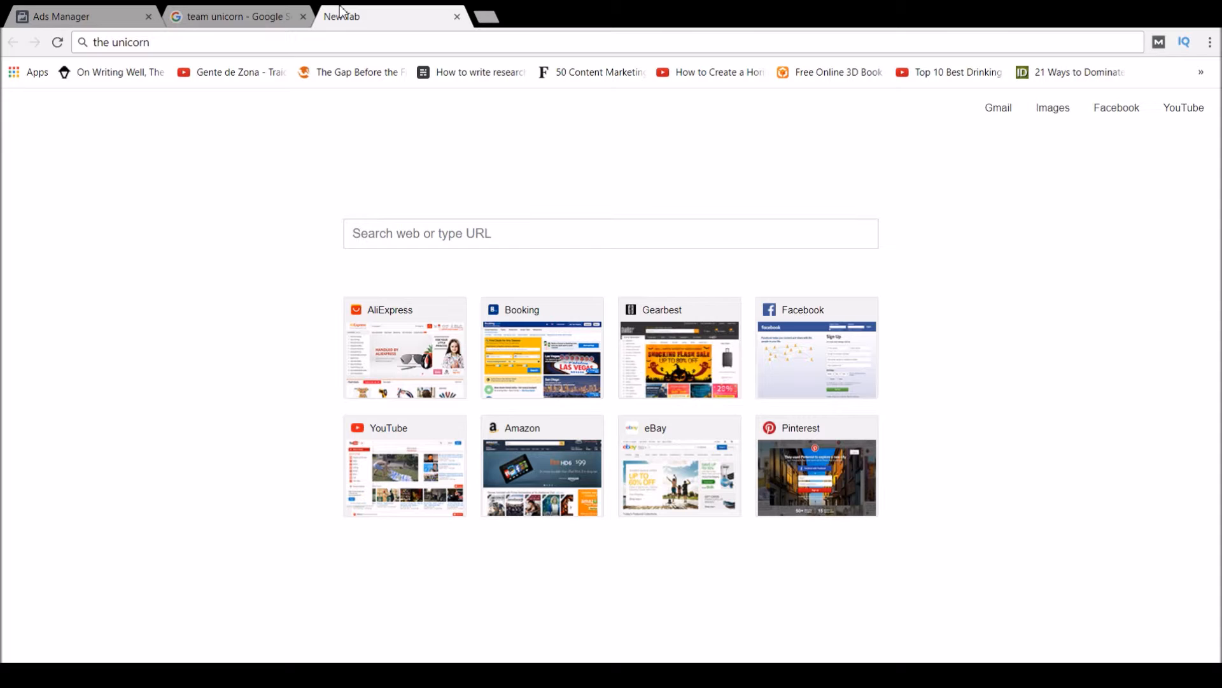
pyautogui.press('Return')
# Review the 'team unicorn' search results, then close that tab.
pyautogui.click(306, 8)
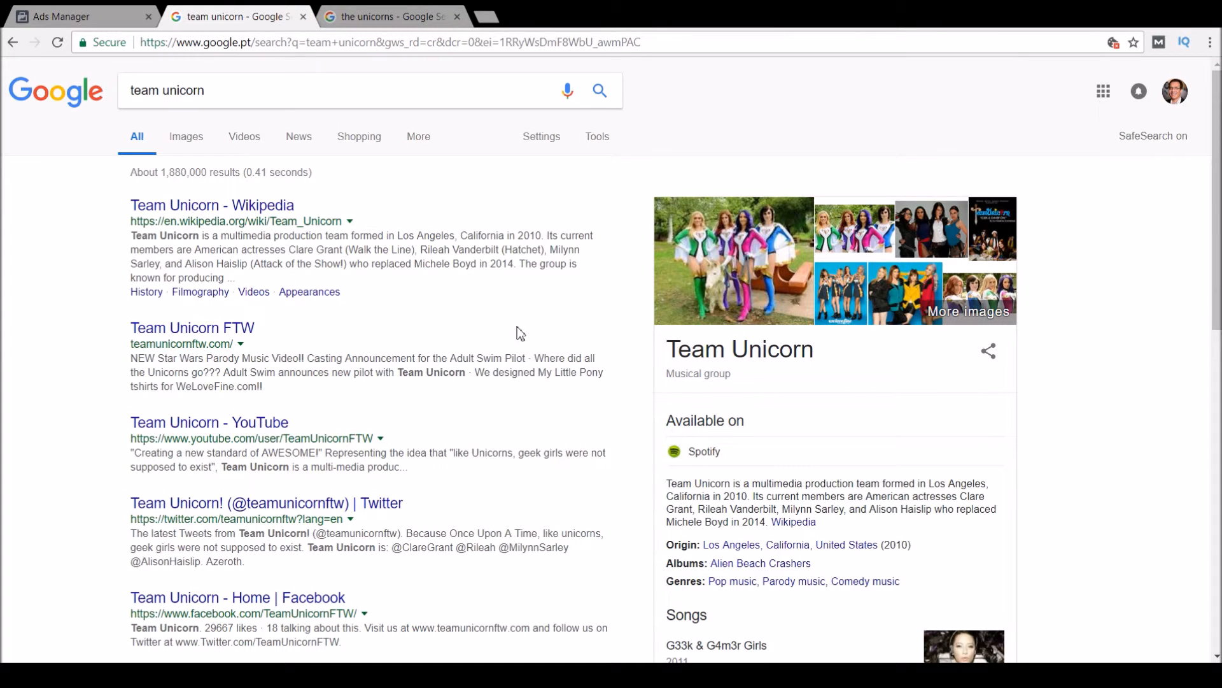
pyautogui.scroll(-5, 659, 291)
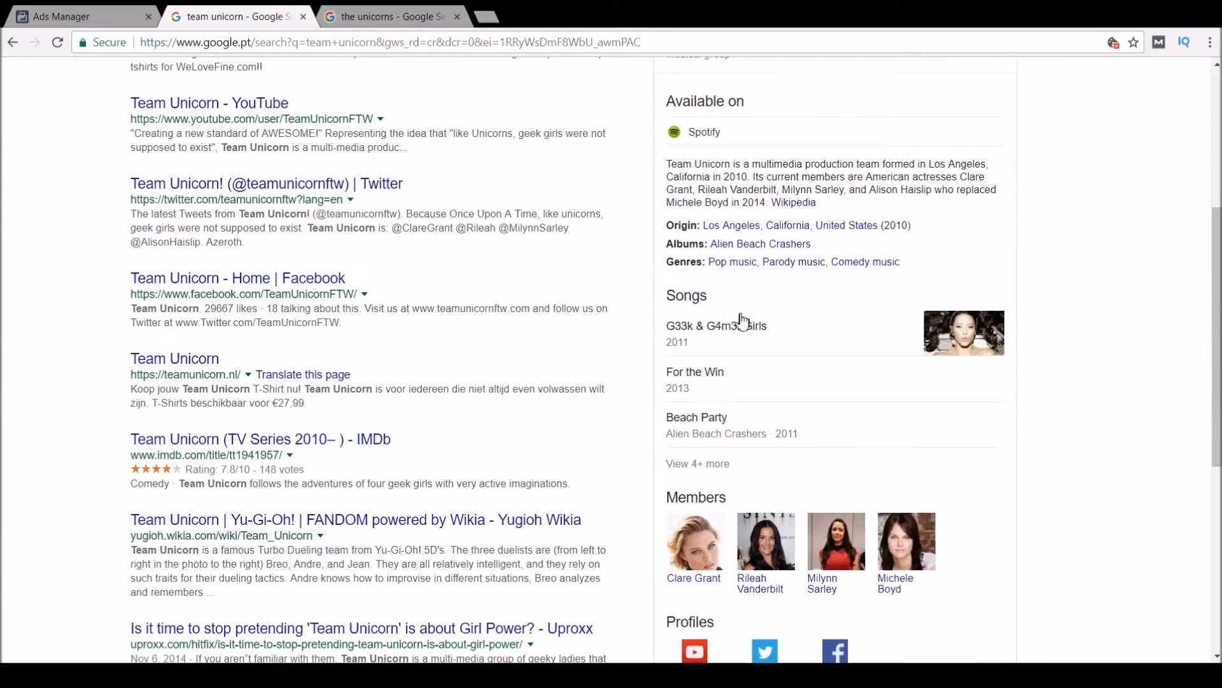
pyautogui.scroll(-5, 649, 280)
pyautogui.scroll(10, 655, 272)
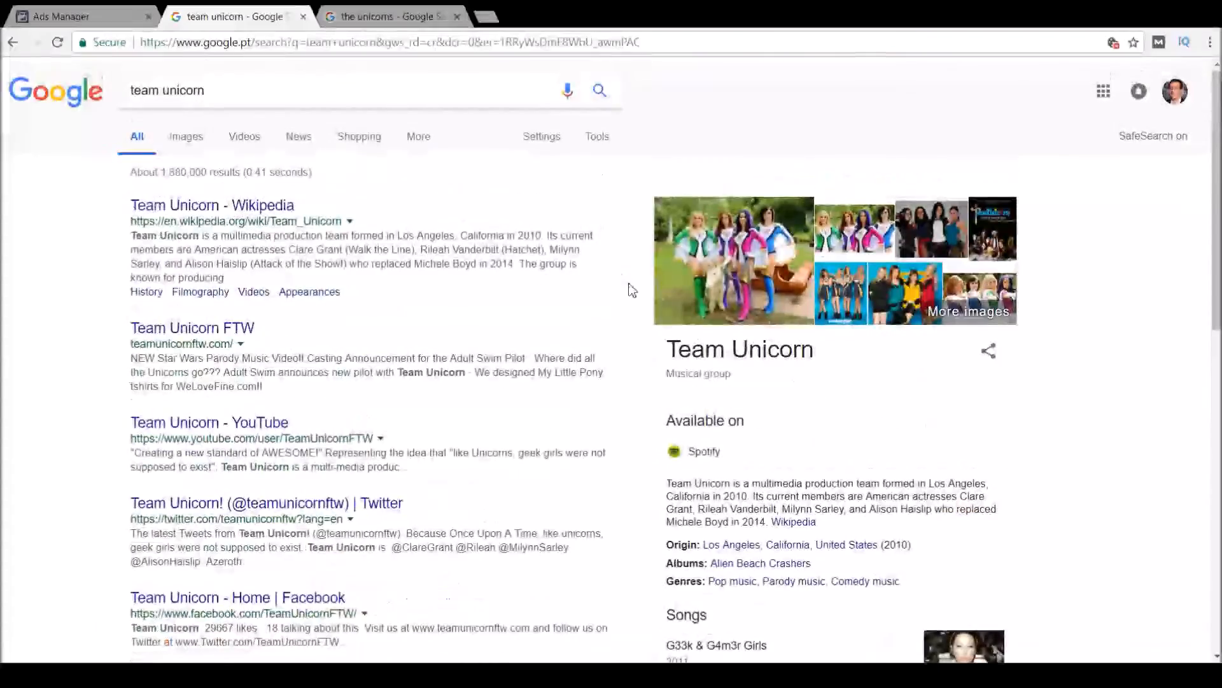
pyautogui.click(303, 17)
pyautogui.click(61, 16)
pyautogui.moveTo(788, 405)
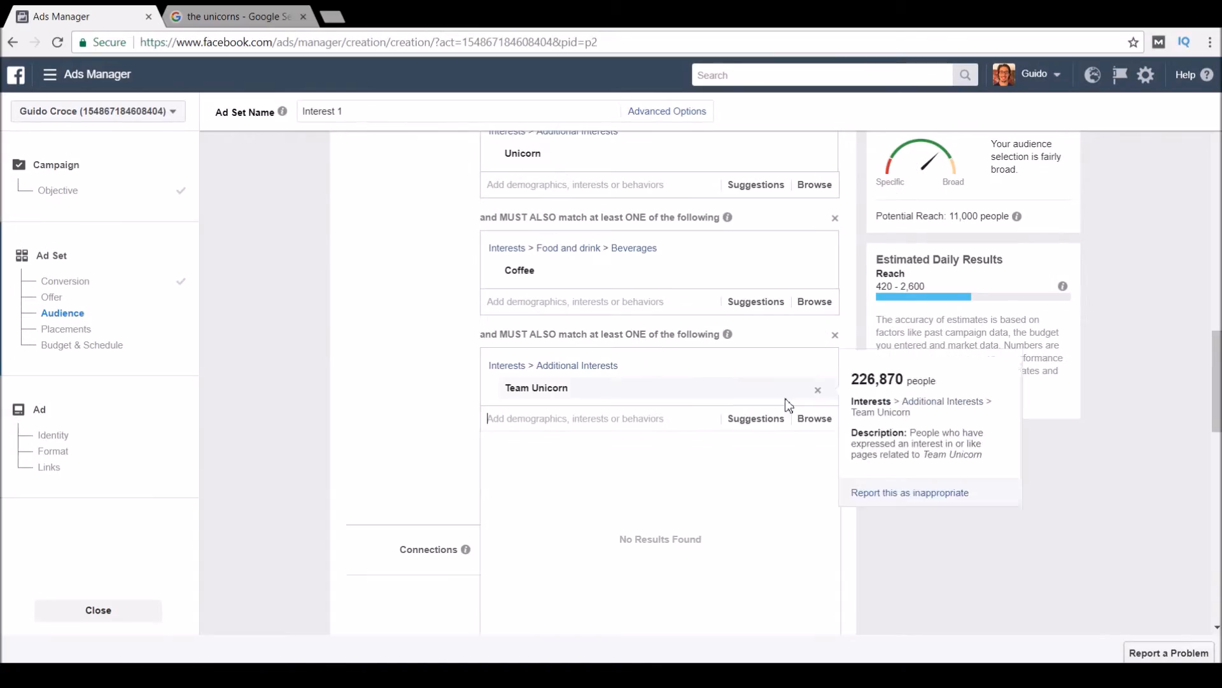
# Look through 'the unicorns' results (a Montreal rock band) and return to Ads Manager.
pyautogui.click(235, 17)
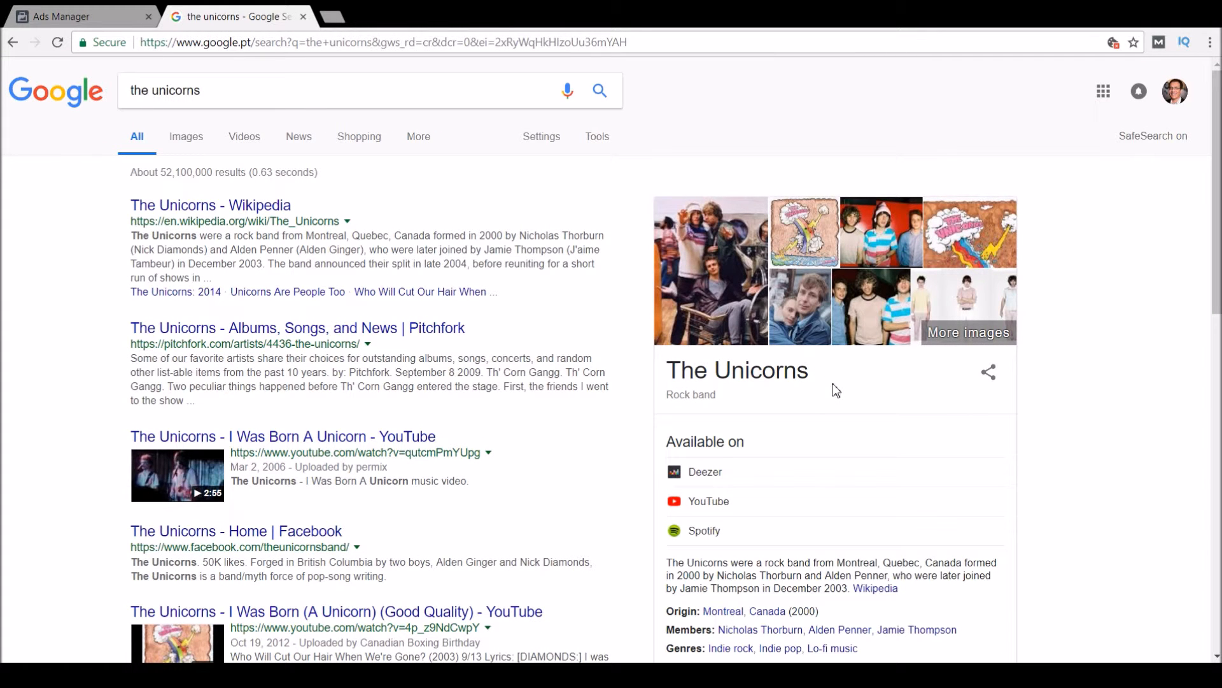
pyautogui.scroll(-9, 836, 388)
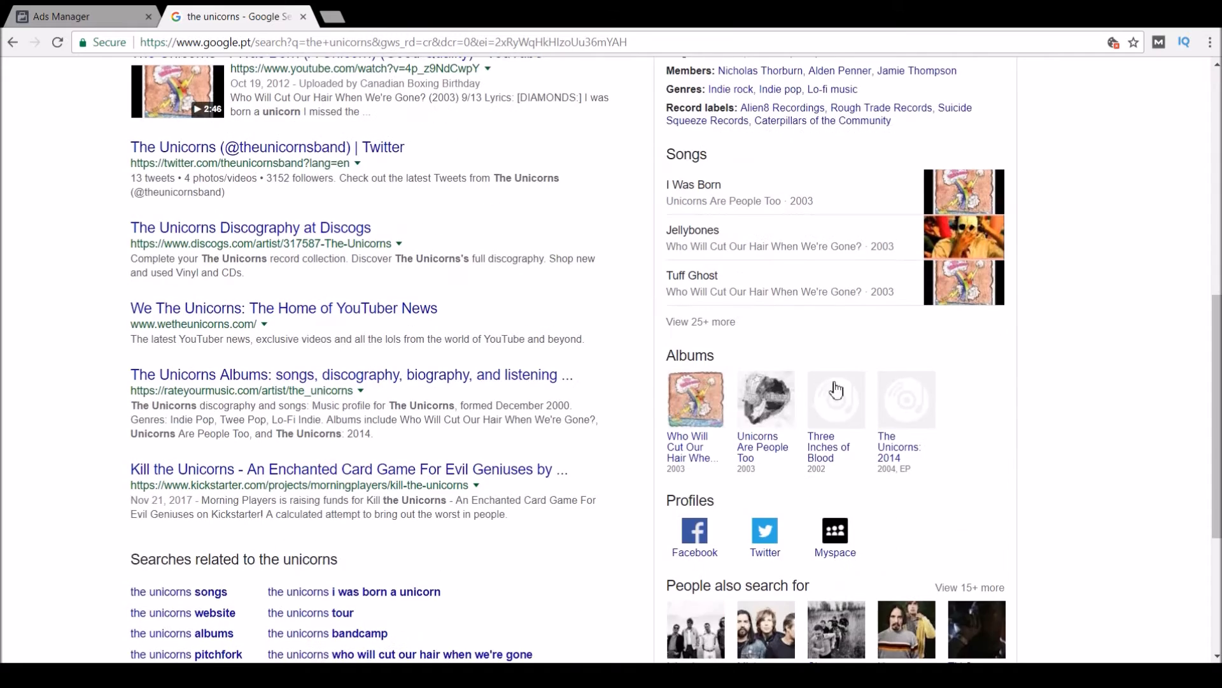
pyautogui.scroll(-5, 837, 390)
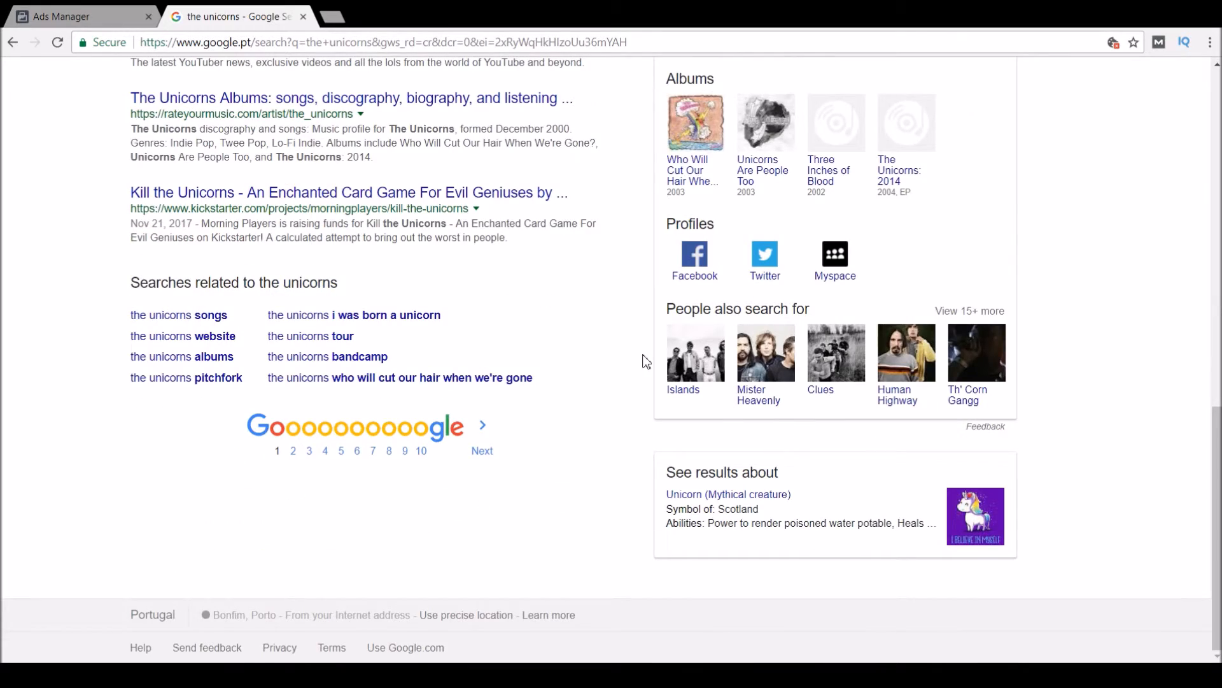
pyautogui.scroll(14, 647, 347)
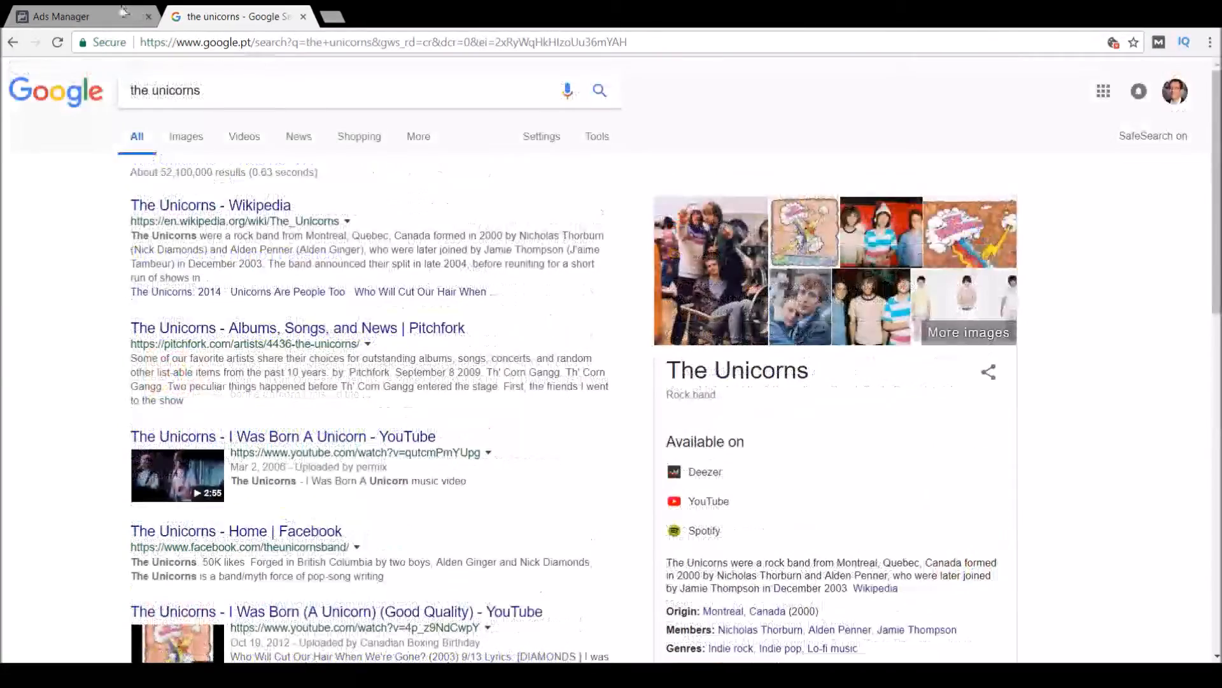
pyautogui.click(102, 15)
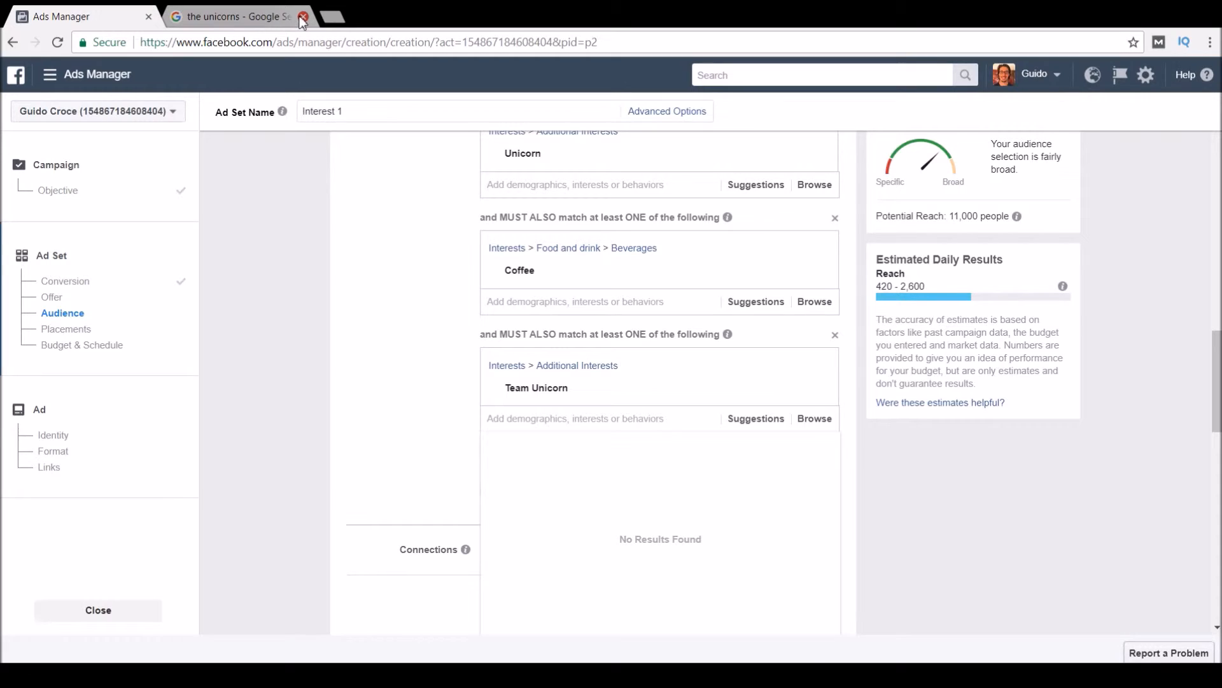
# Dismiss the empty suggestion list and close the remaining Google results tab.
pyautogui.click(424, 422)
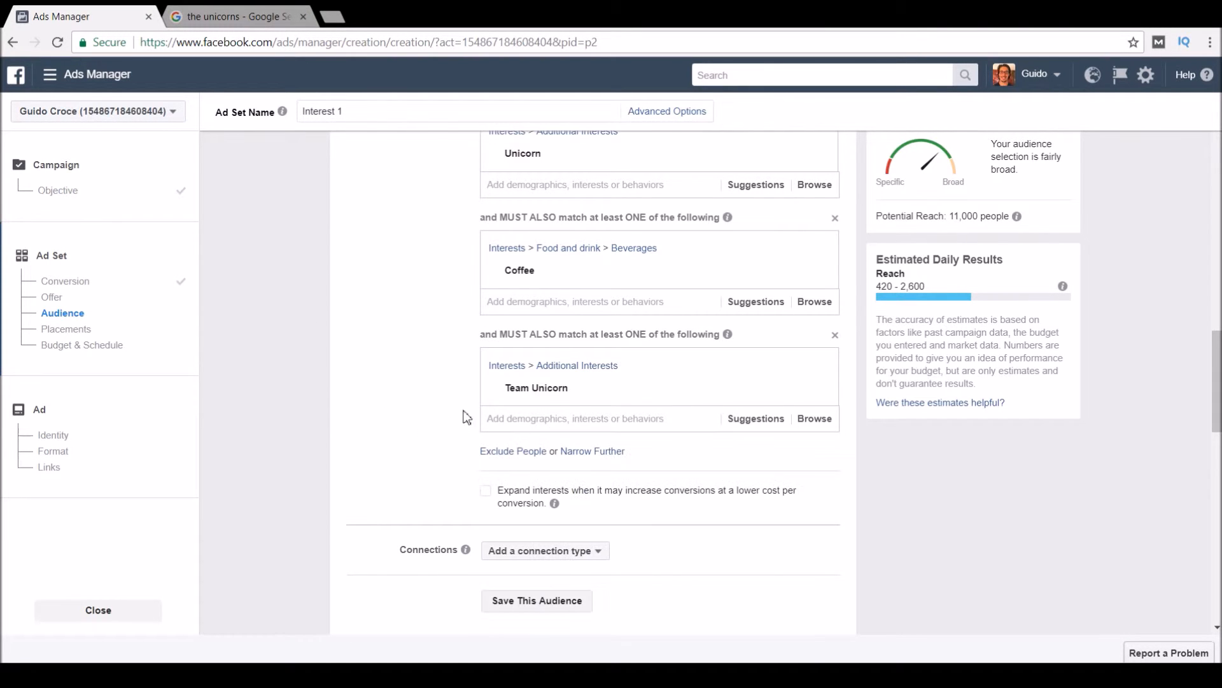
pyautogui.moveTo(874, 398)
pyautogui.click(303, 17)
pyautogui.scroll(3, 534, 253)
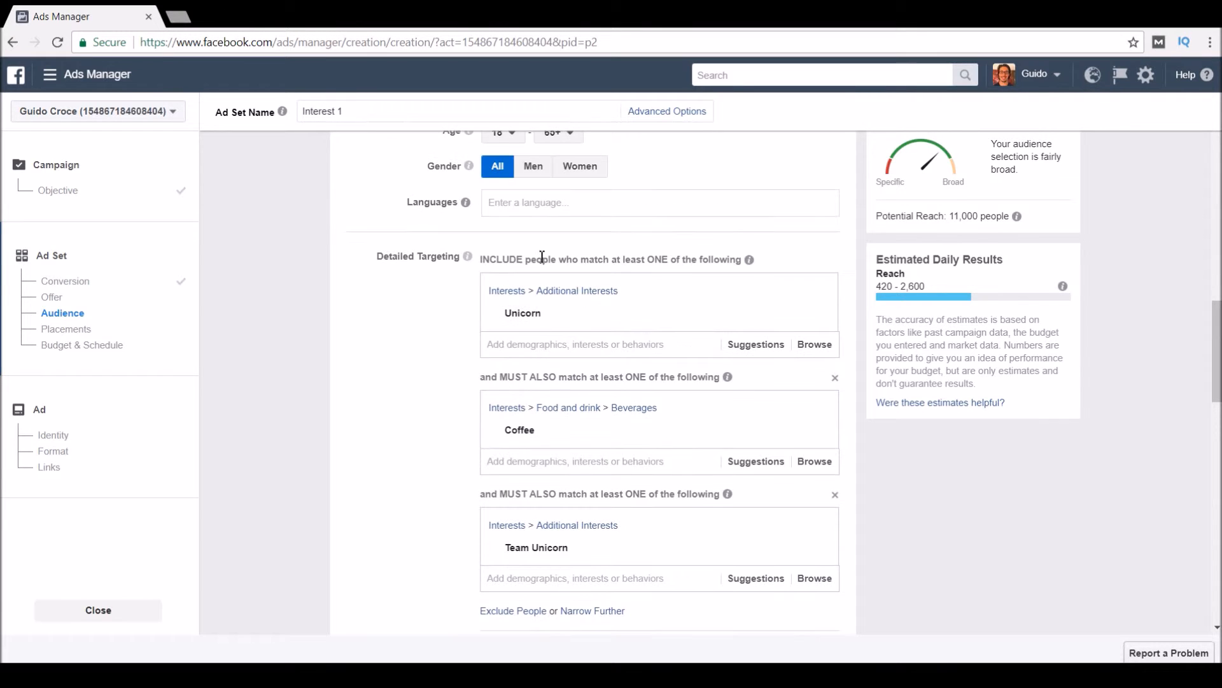
pyautogui.click(554, 344)
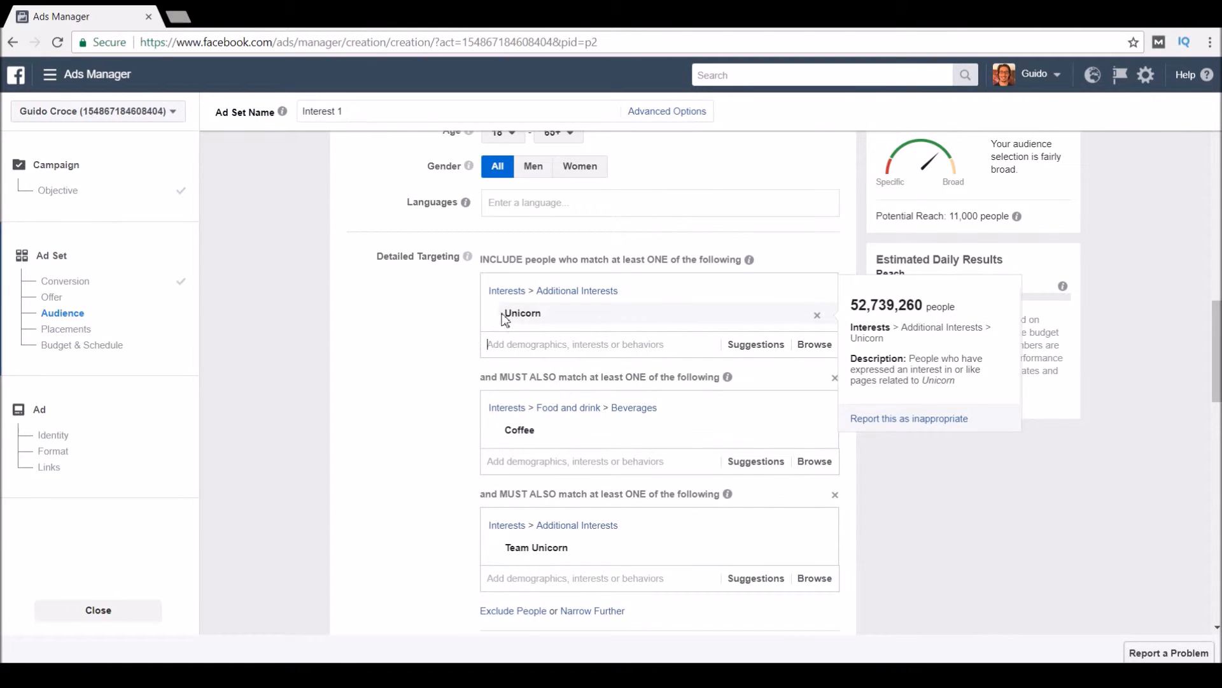
# Replace Team Unicorn with Tea in the third group, raising reach to 3,700,000 people.
pyautogui.scroll(-1, 432, 399)
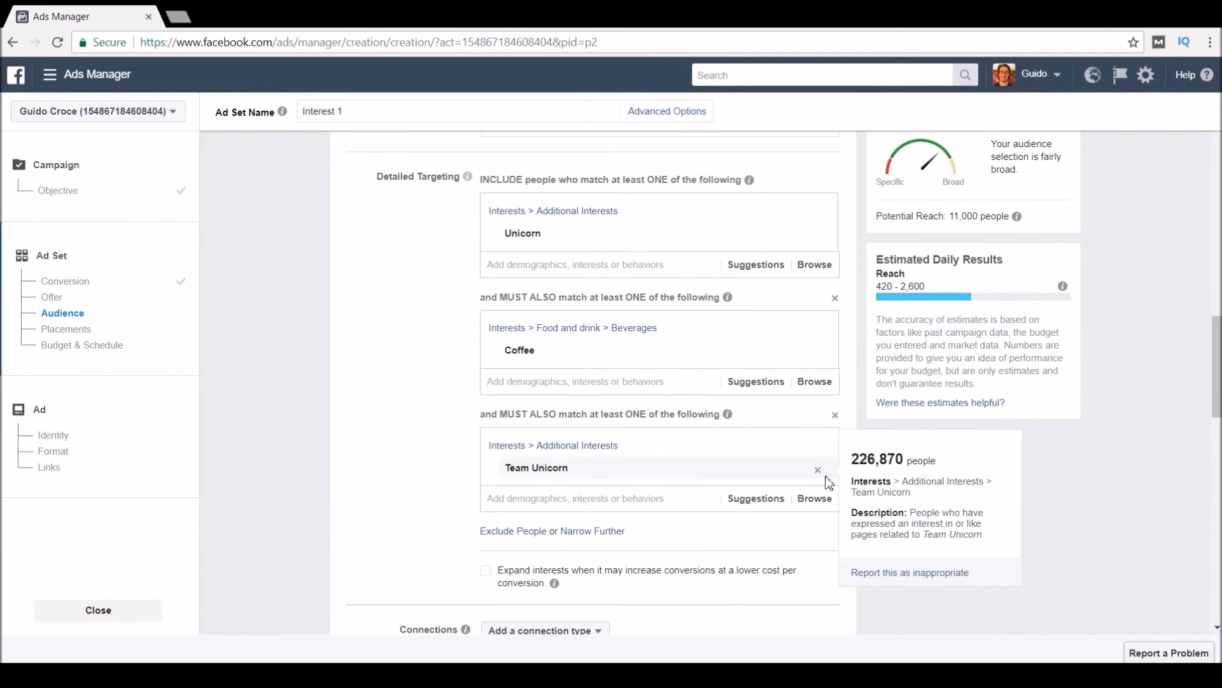
pyautogui.click(820, 473)
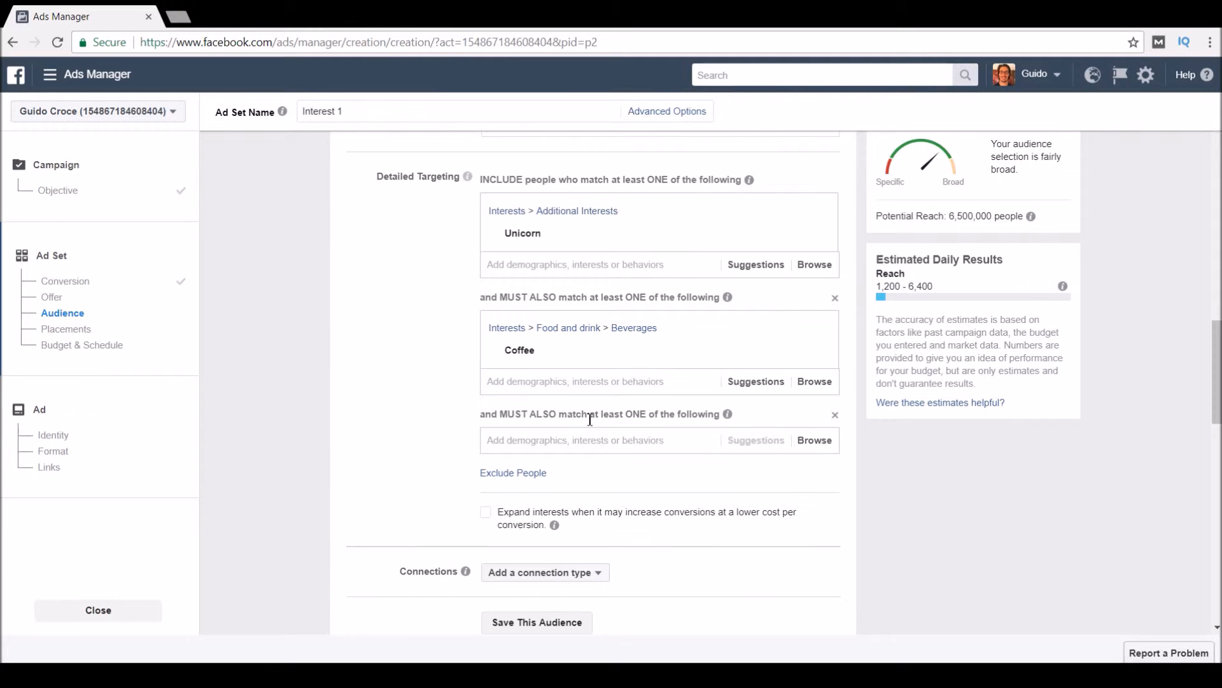
pyautogui.click(563, 441)
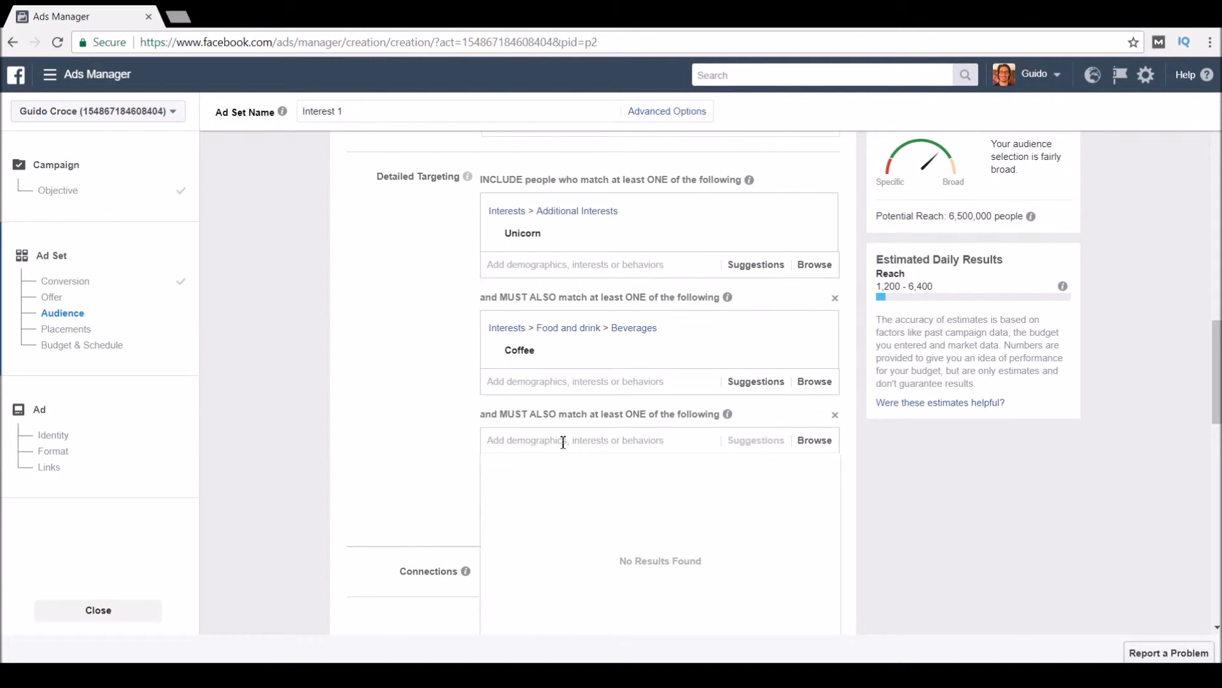
pyautogui.write('tea')
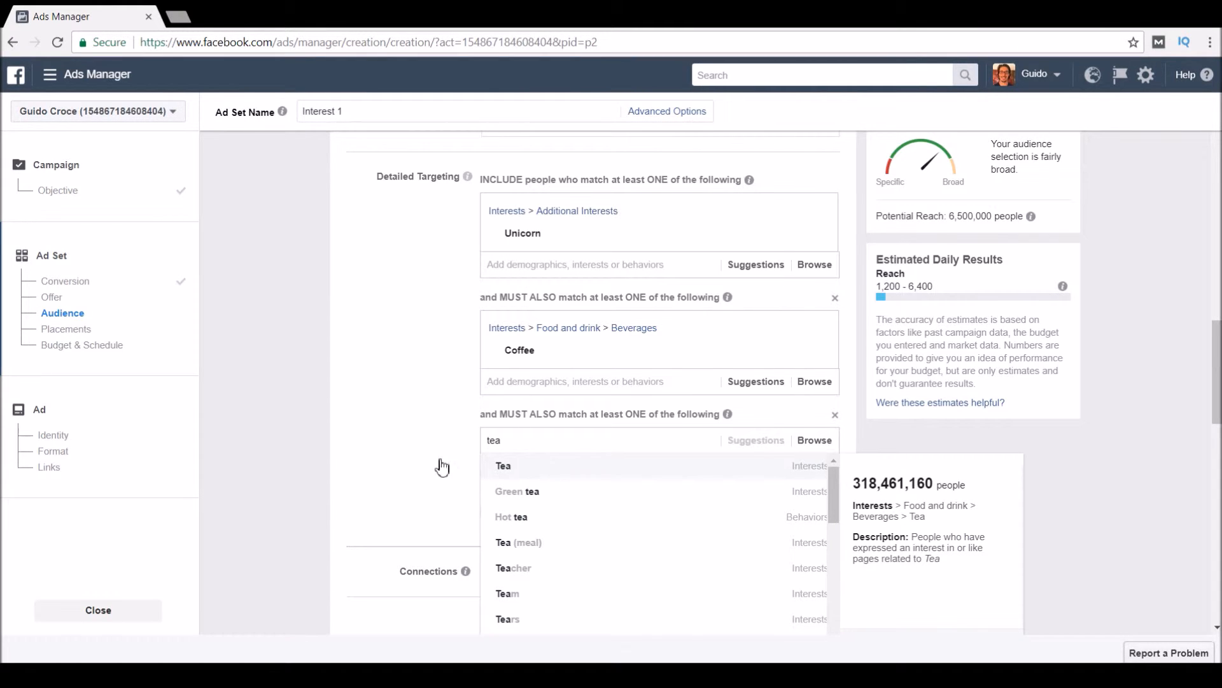
pyautogui.press('Return')
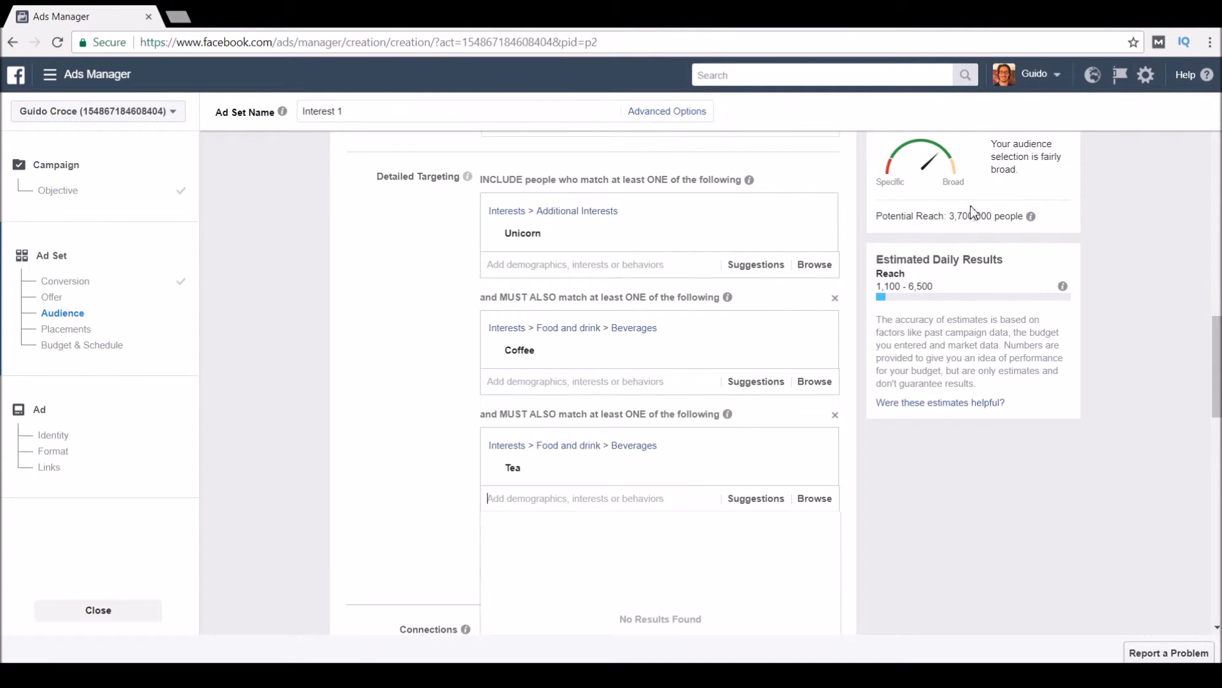
pyautogui.moveTo(951, 220); pyautogui.dragTo(1024, 216)
pyautogui.click(1110, 250)
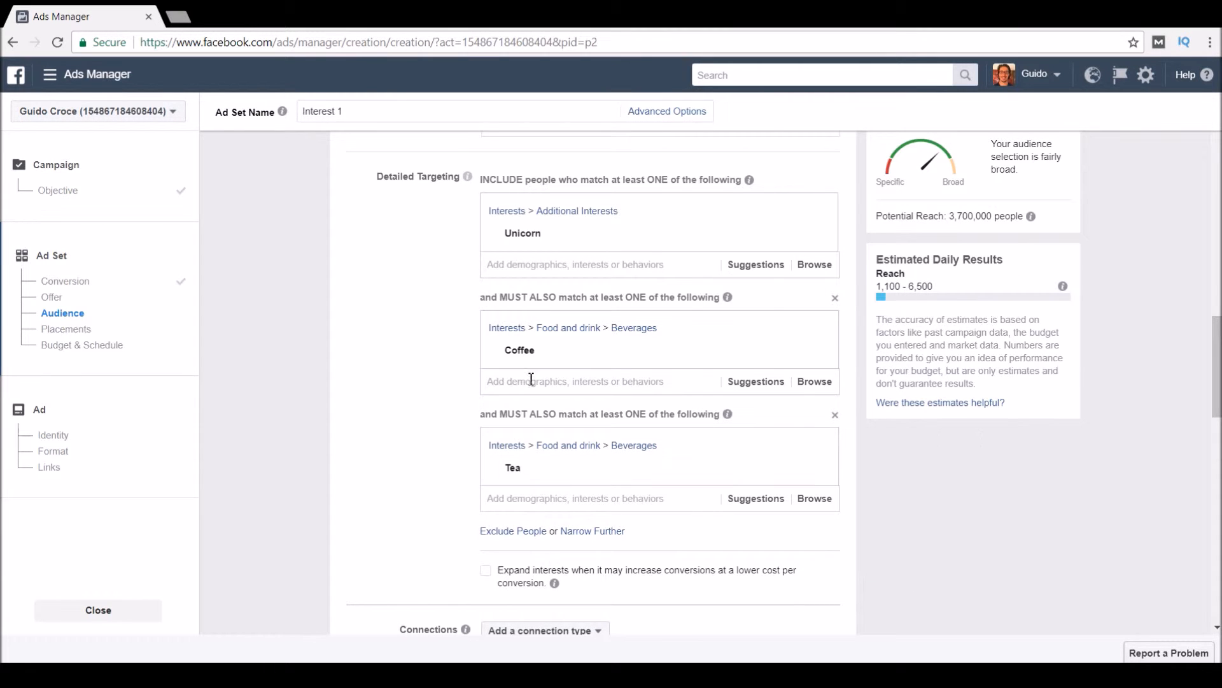
# Switch the Interest 1 ad set to manually edited placements.
pyautogui.scroll(-5, 541, 449)
pyautogui.scroll(-6, 573, 421)
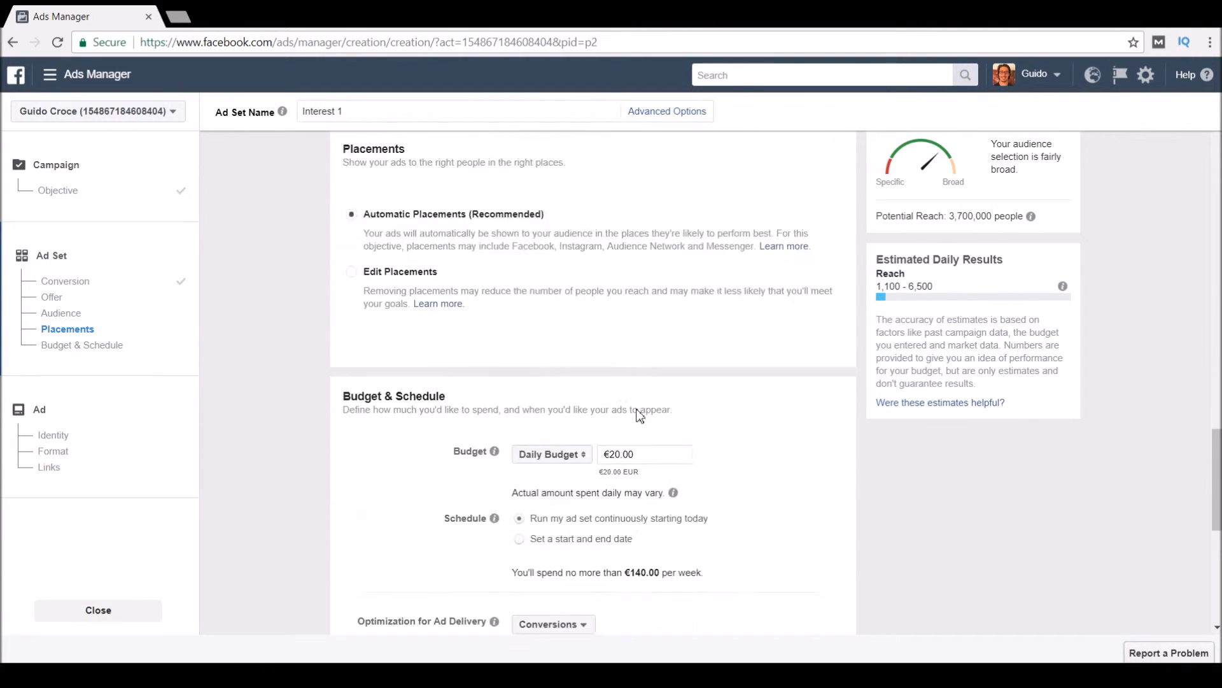
pyautogui.scroll(10, 637, 415)
pyautogui.scroll(-5, 509, 401)
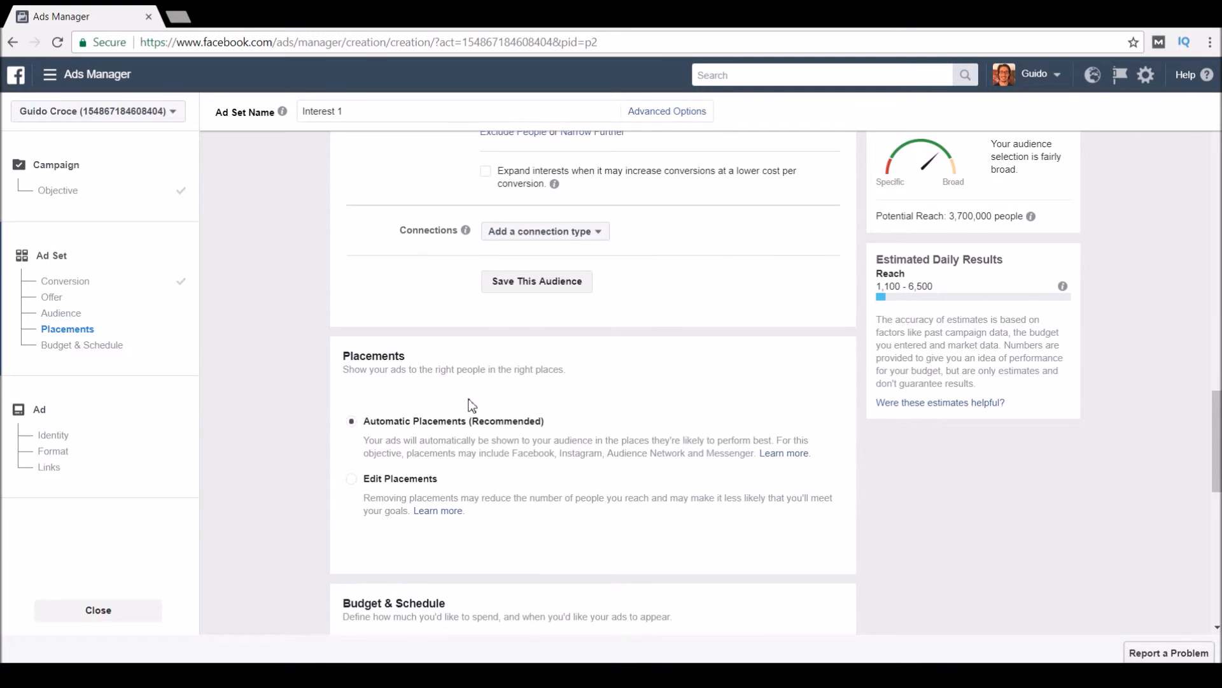
pyautogui.scroll(-2, 458, 414)
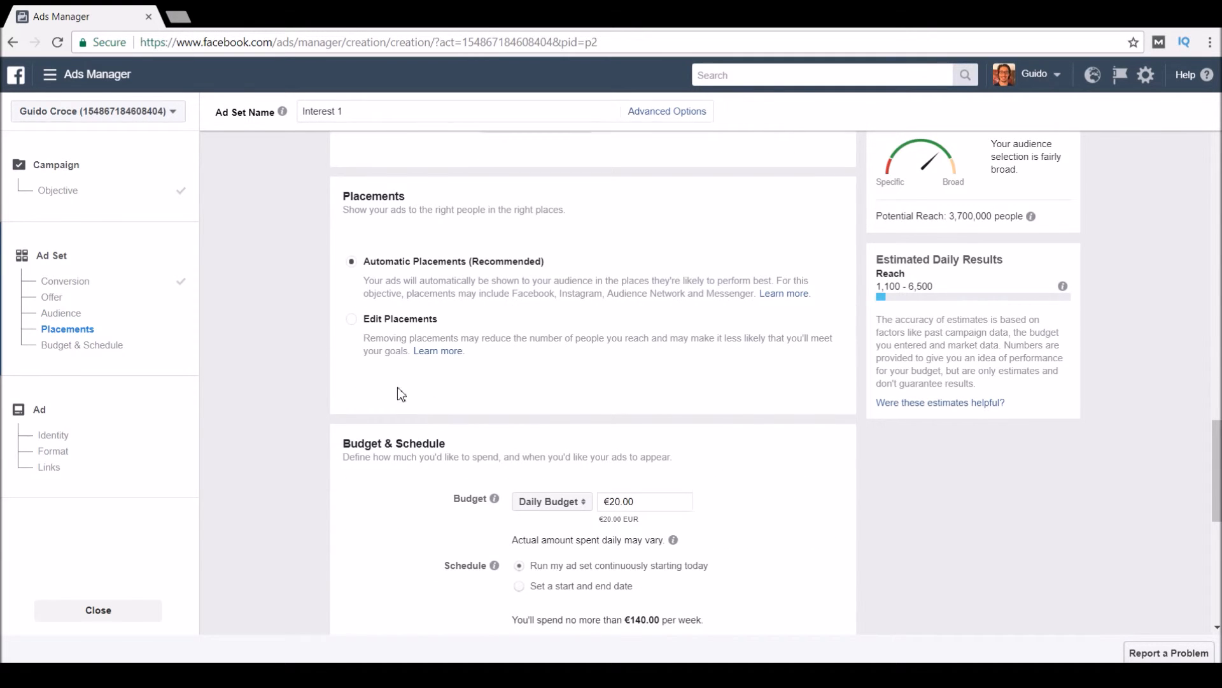
pyautogui.click(385, 320)
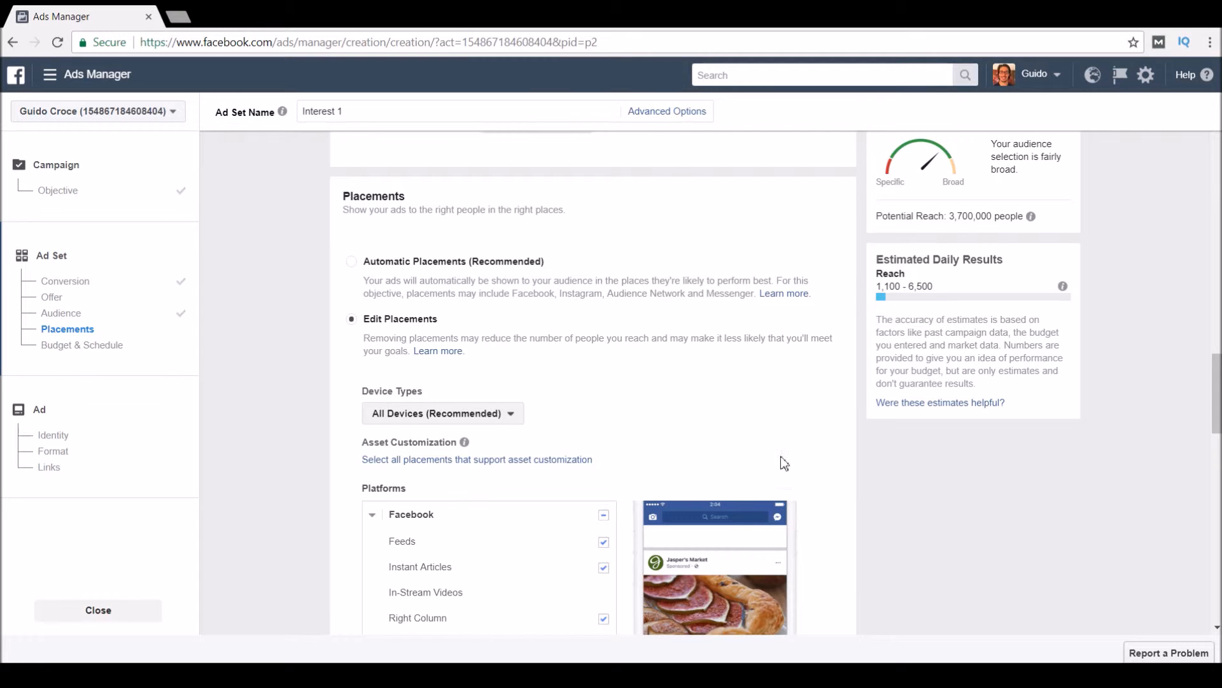
pyautogui.scroll(-3, 684, 354)
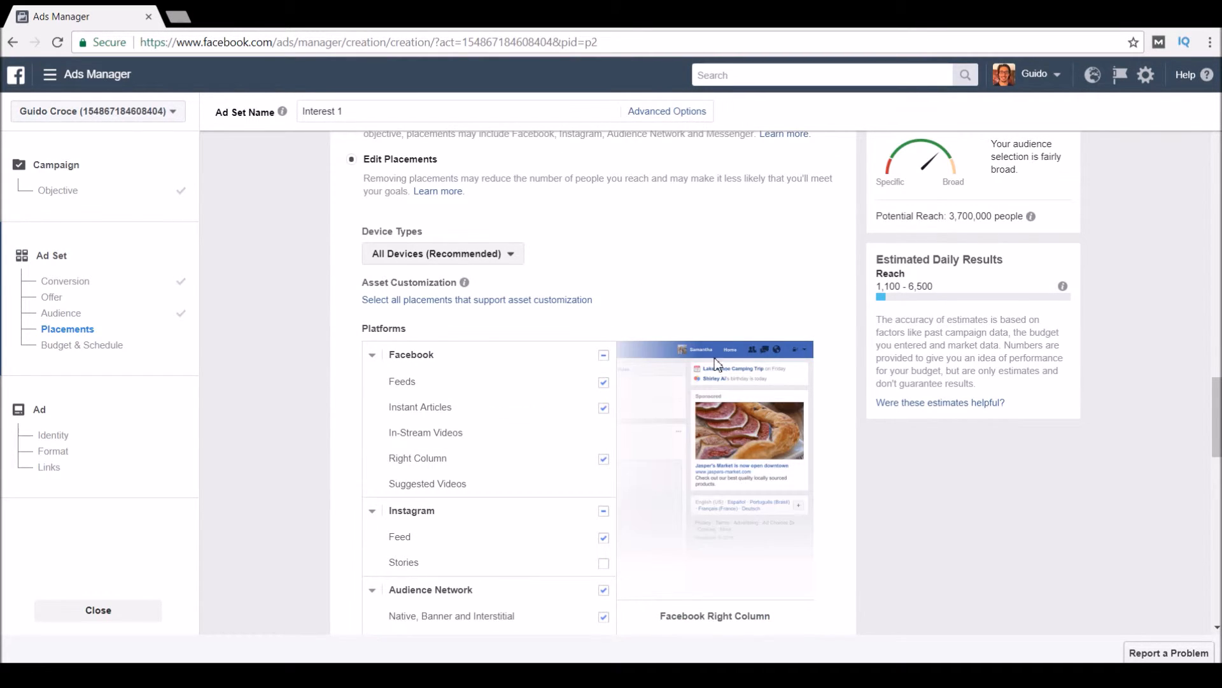
pyautogui.scroll(-3, 654, 240)
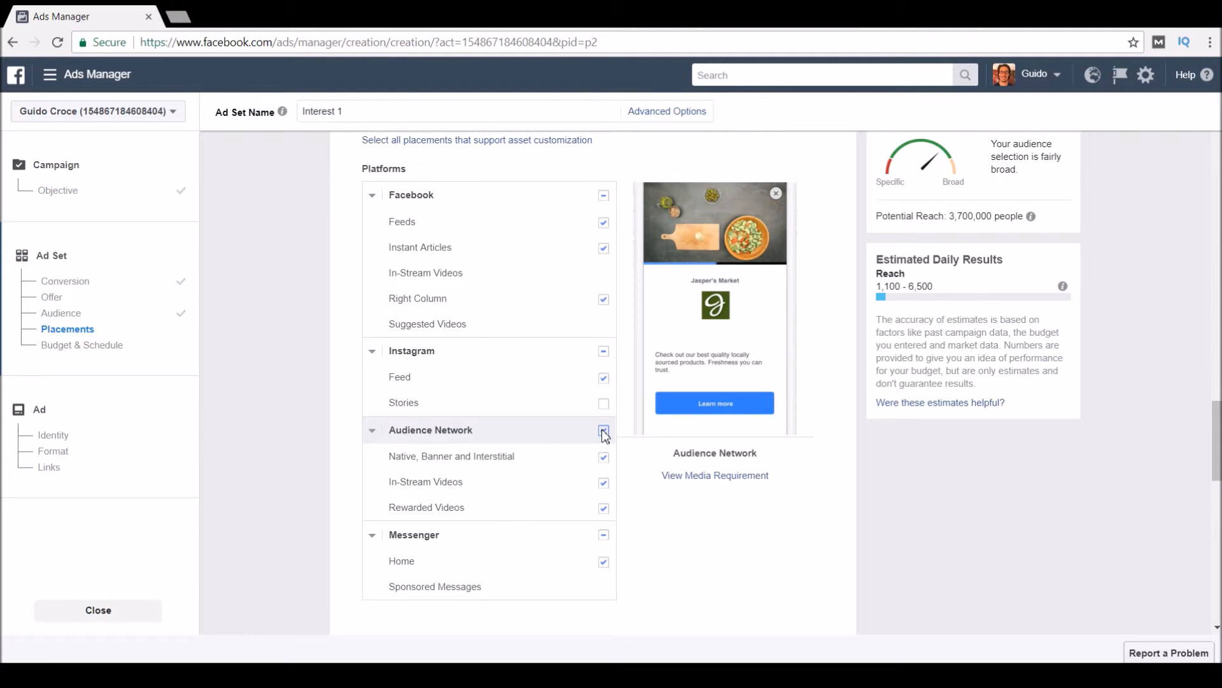
# Turn off Audience Network, Messenger, Instagram Feed, Right Column and Instant Articles, keeping Facebook Feeds.
pyautogui.click(604, 430)
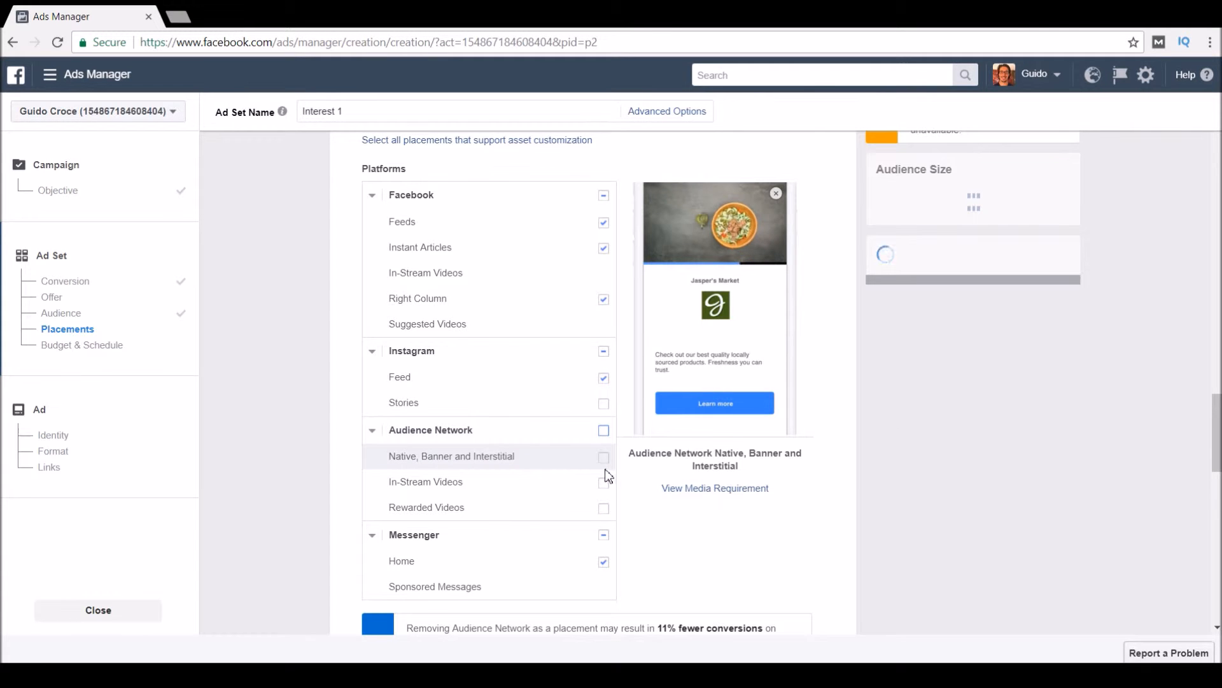
pyautogui.click(372, 429)
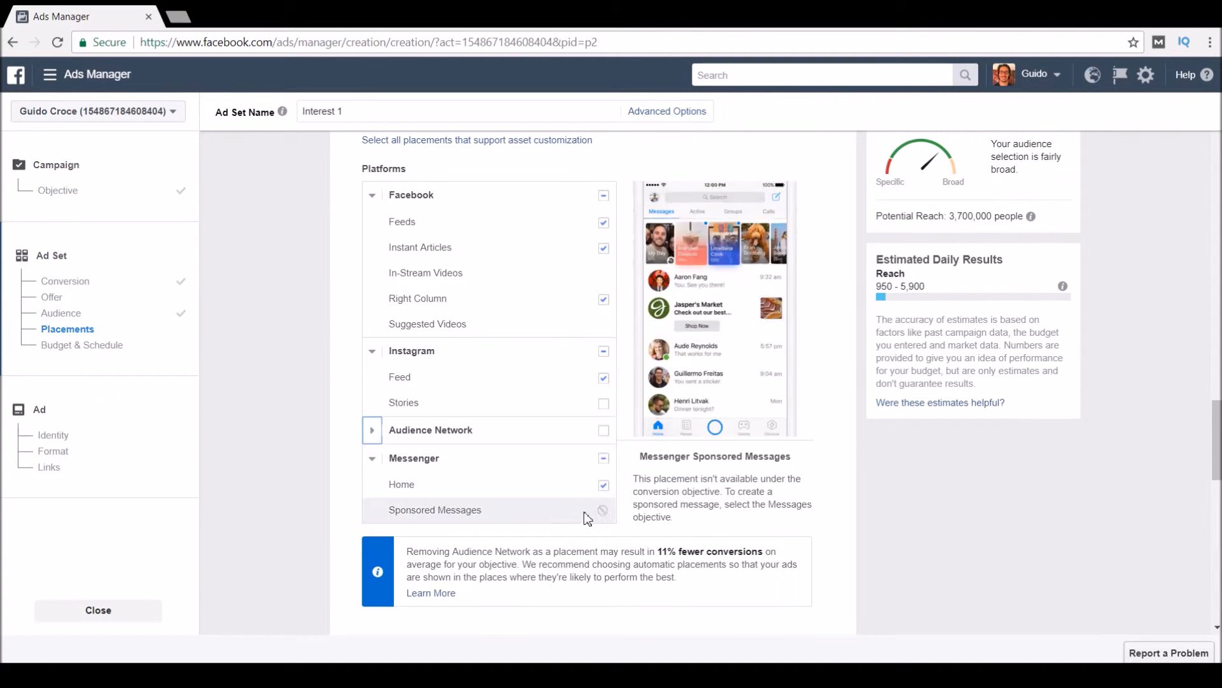
pyautogui.click(604, 459)
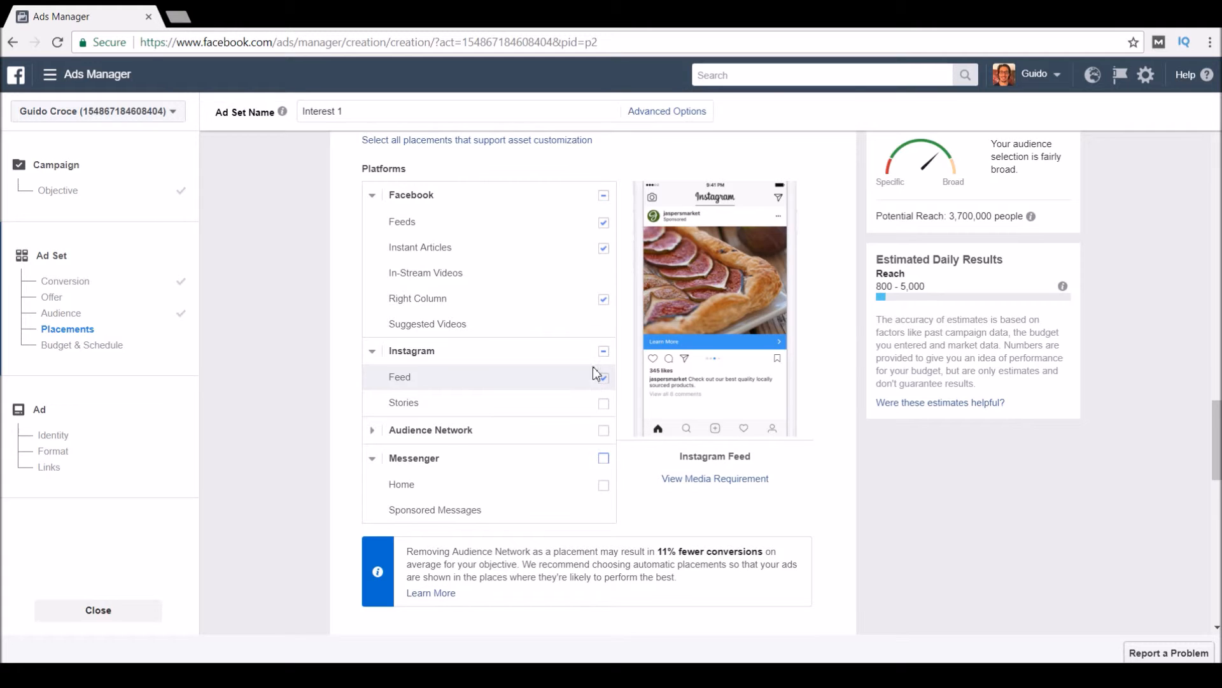
pyautogui.click(606, 354)
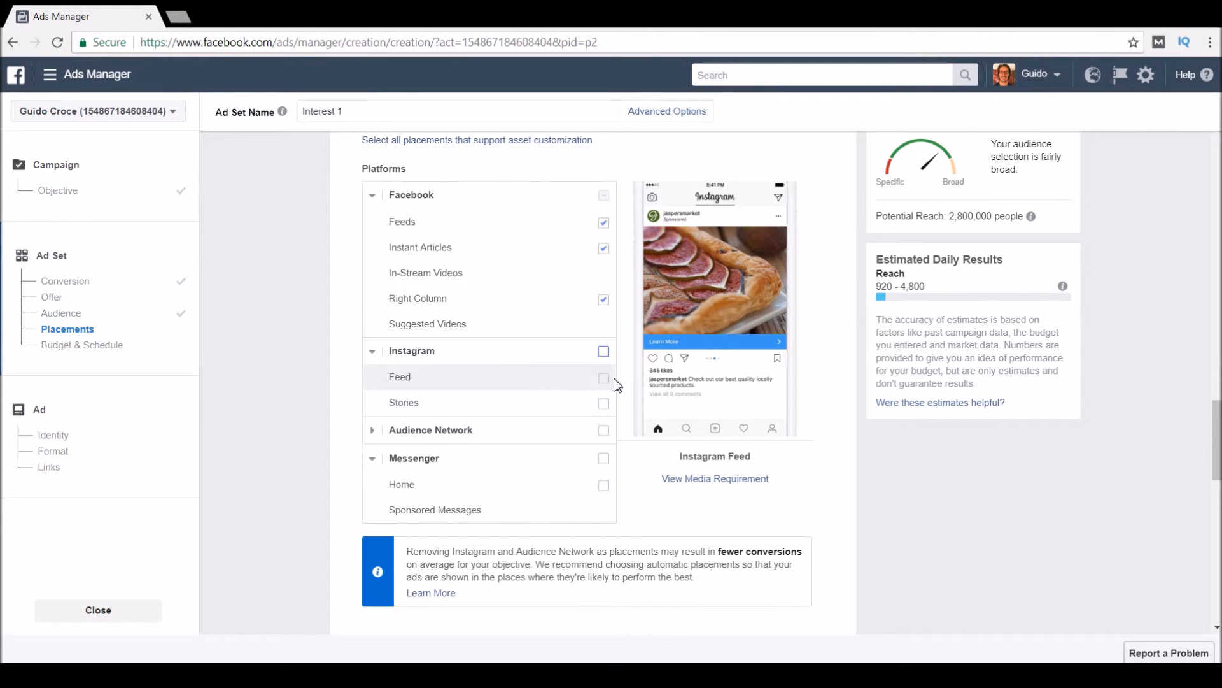
pyautogui.click(604, 299)
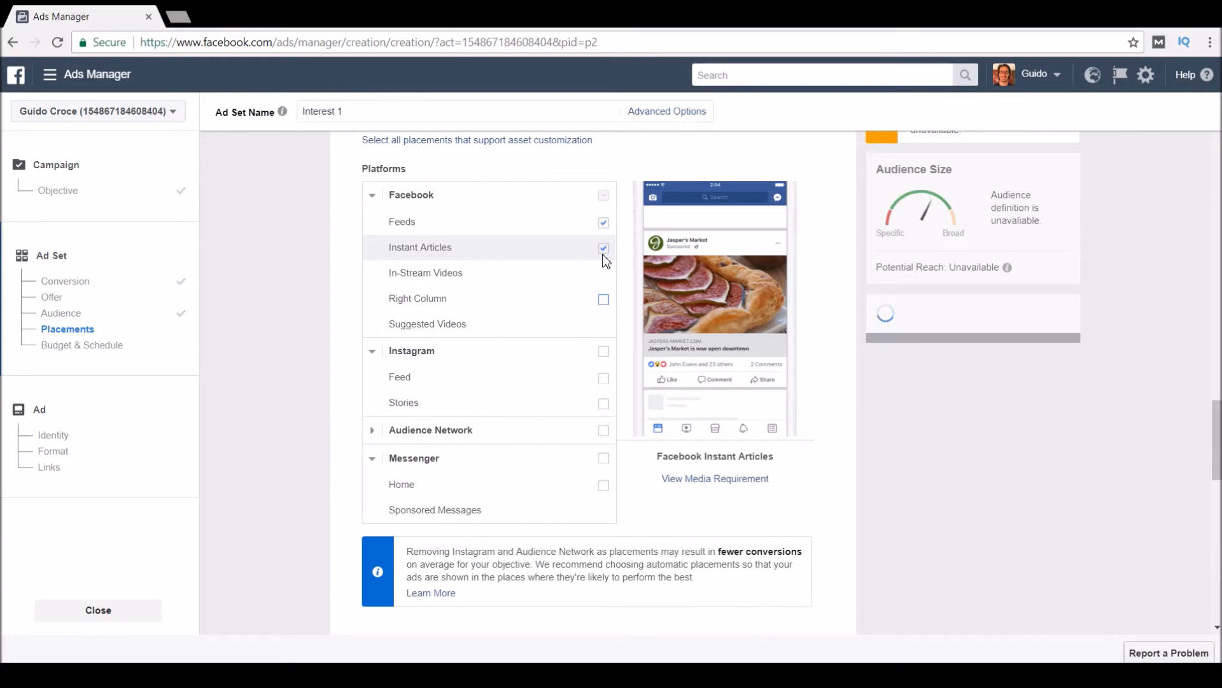
pyautogui.click(604, 247)
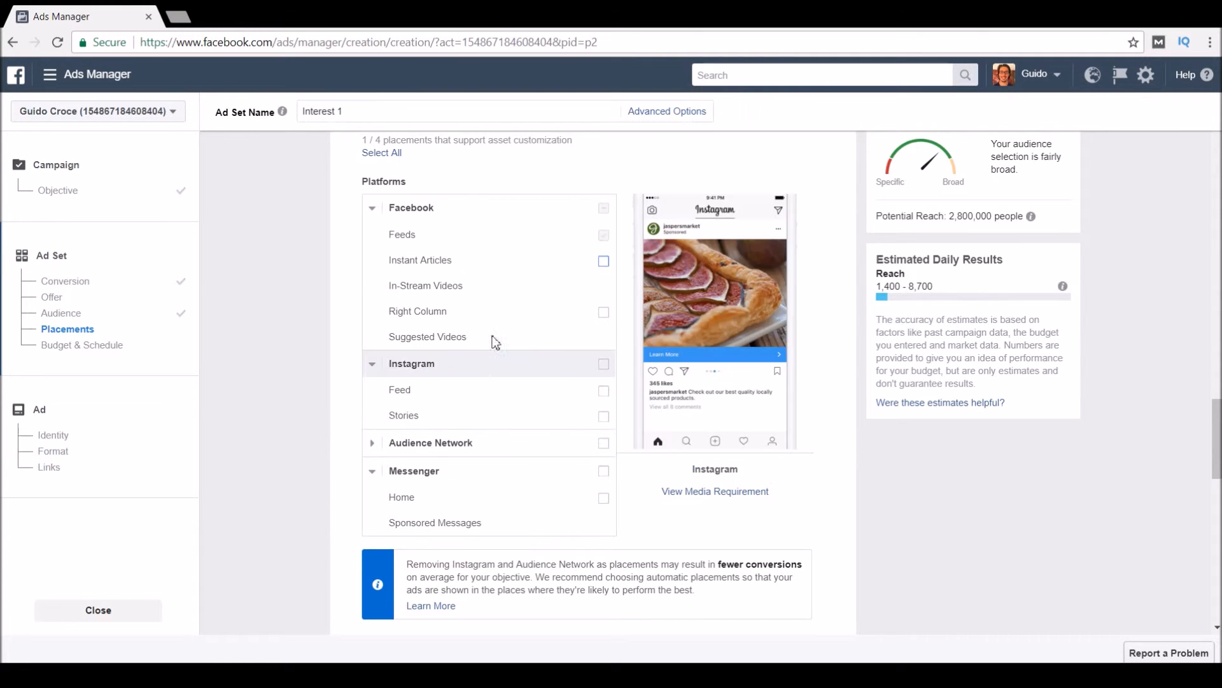
pyautogui.scroll(7, 814, 254)
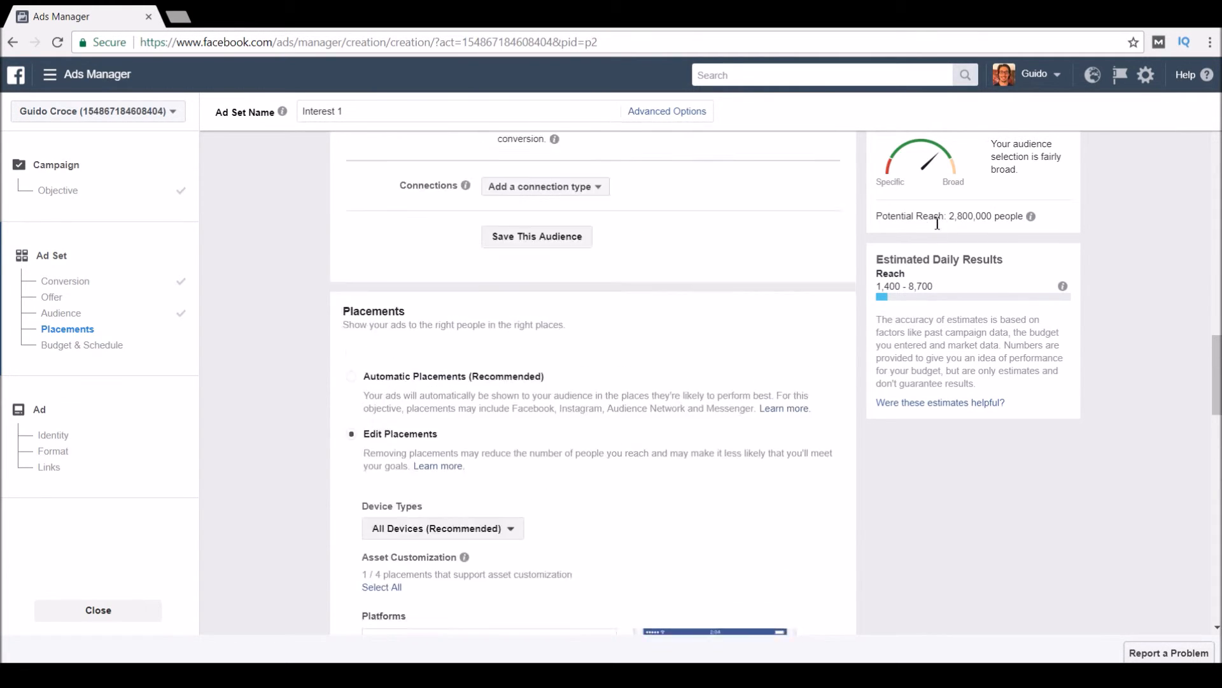
# Check the 2,800,000 potential reach figure.
pyautogui.scroll(1, 938, 223)
pyautogui.moveTo(947, 217); pyautogui.dragTo(1033, 219)
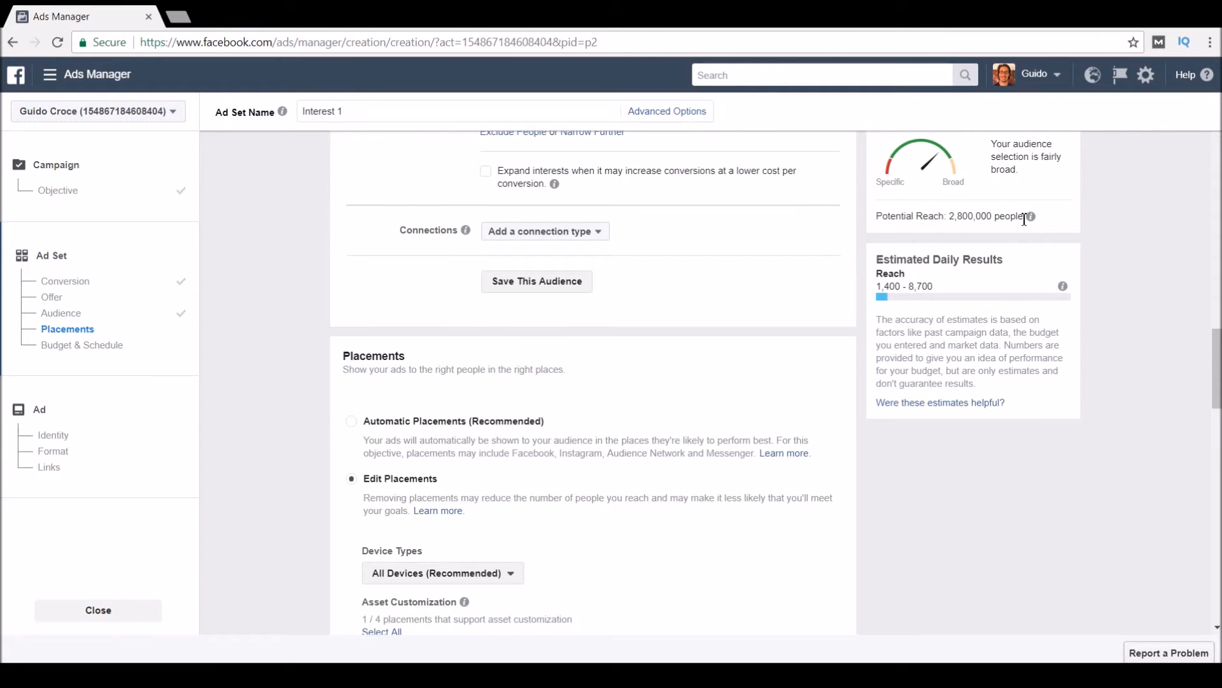
pyautogui.moveTo(1020, 219); pyautogui.dragTo(955, 218)
pyautogui.click(925, 250)
# Set the daily budget to €5.00, capping weekly spend at €35.00.
pyautogui.scroll(-1, 570, 428)
pyautogui.scroll(-15, 573, 424)
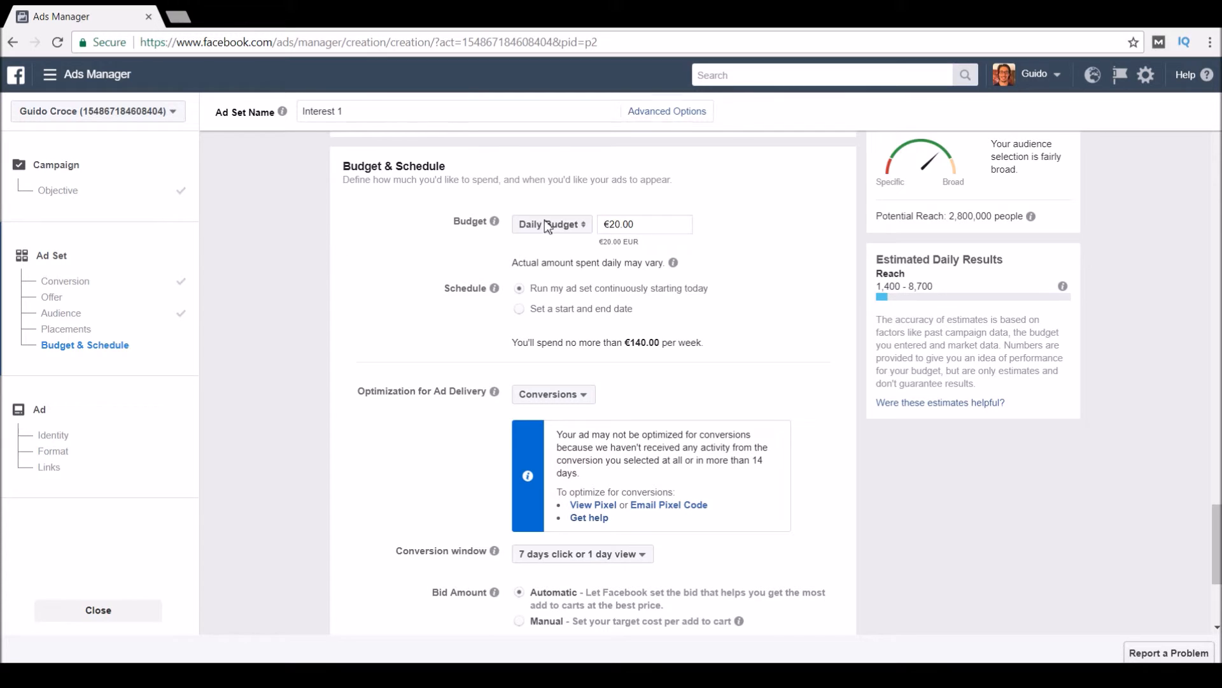
pyautogui.doubleClick(641, 224)
pyautogui.tripleClick(641, 224)
pyautogui.write('5')
pyautogui.click(776, 246)
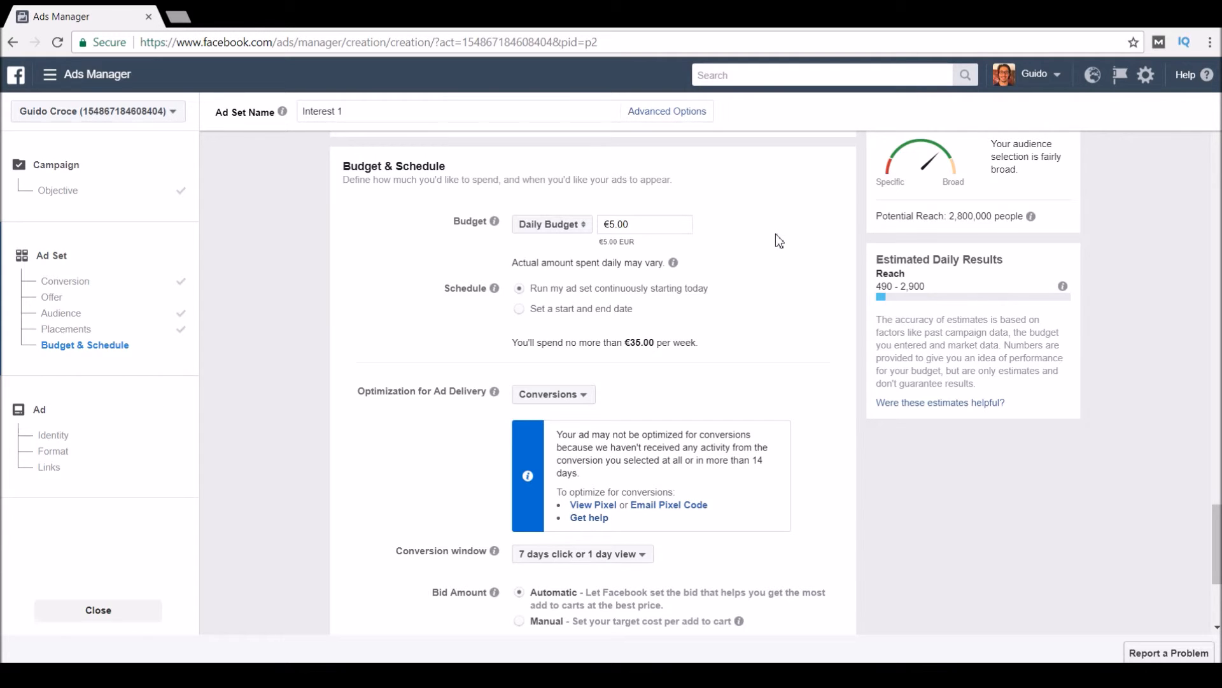
pyautogui.doubleClick(650, 231)
pyautogui.click(803, 257)
pyautogui.scroll(-1, 805, 293)
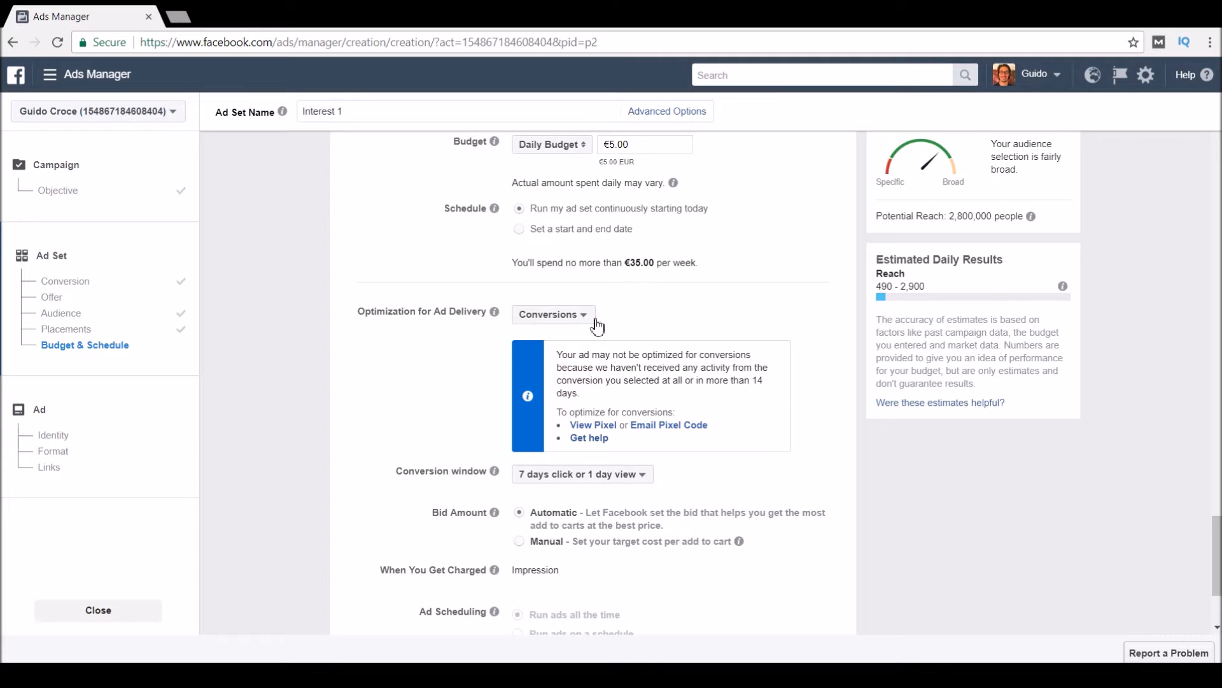
pyautogui.scroll(-3, 662, 418)
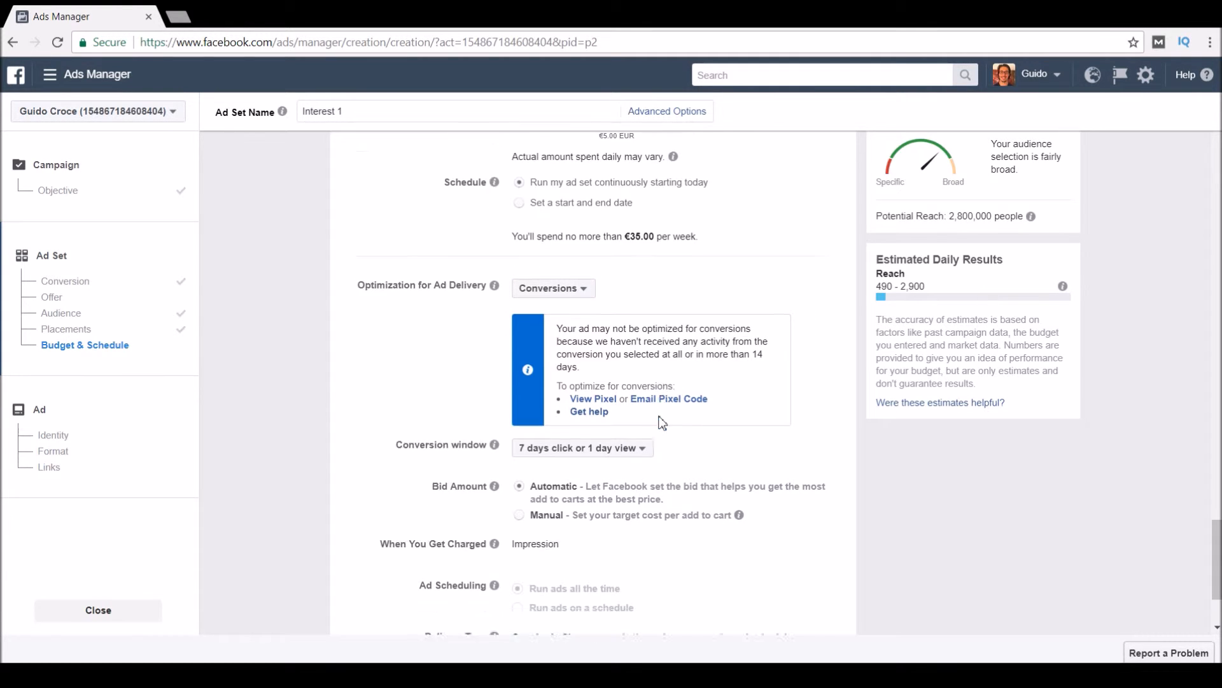
pyautogui.scroll(2, 806, 406)
pyautogui.scroll(5, 806, 405)
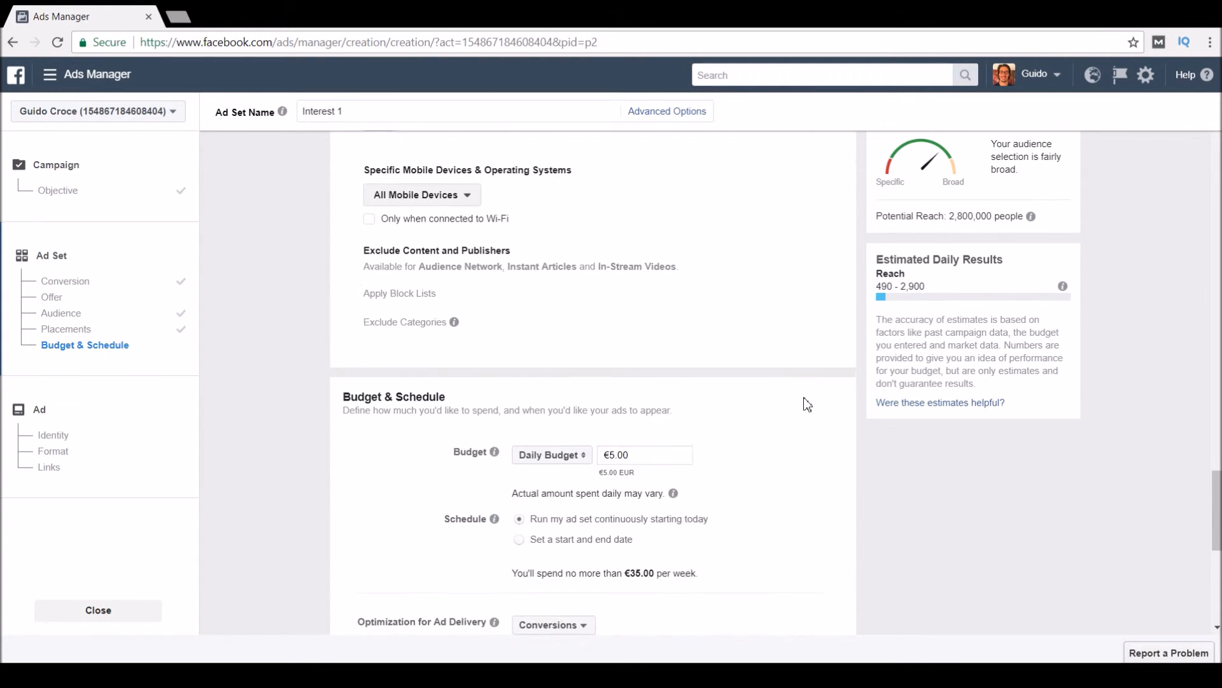
pyautogui.scroll(-6, 806, 405)
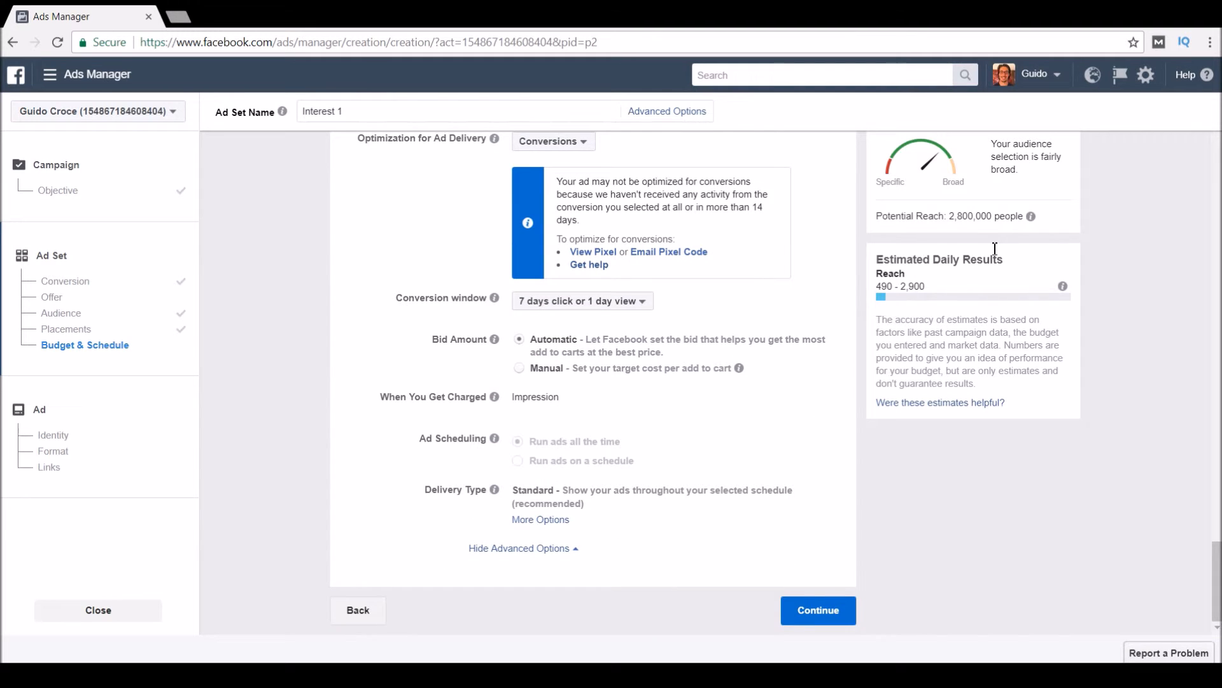
# Finish the ad set and keep Go Tech as the ad's Facebook Page.
pyautogui.click(827, 613)
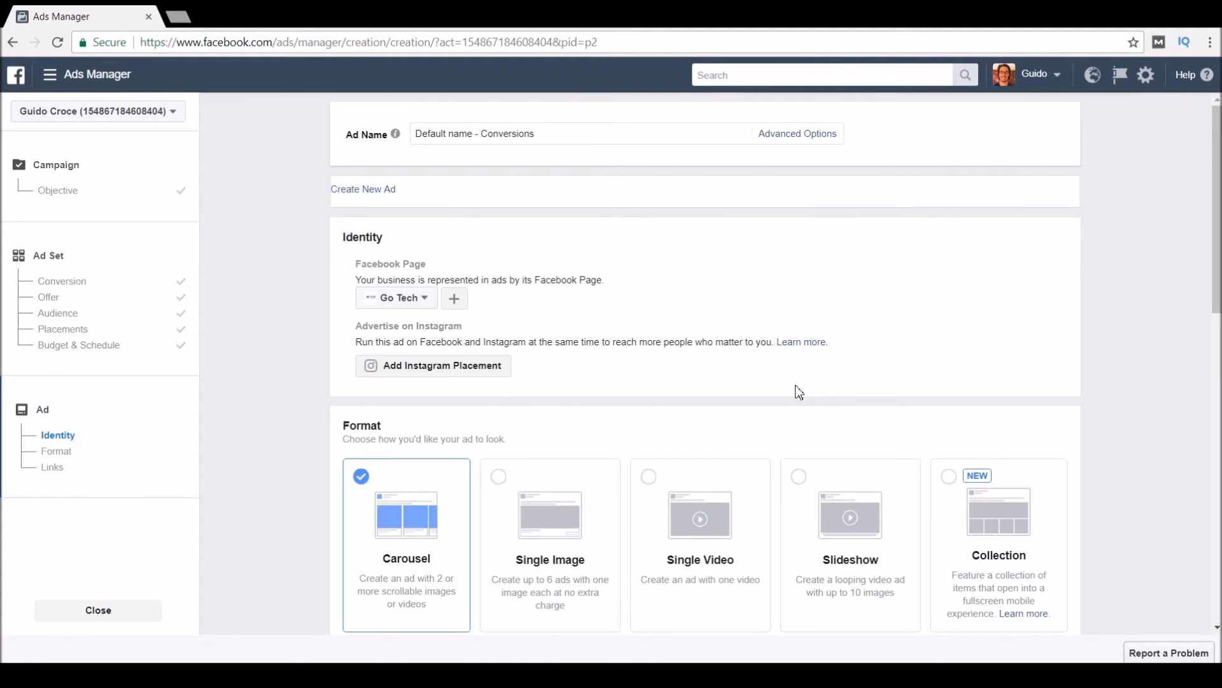
pyautogui.click(435, 304)
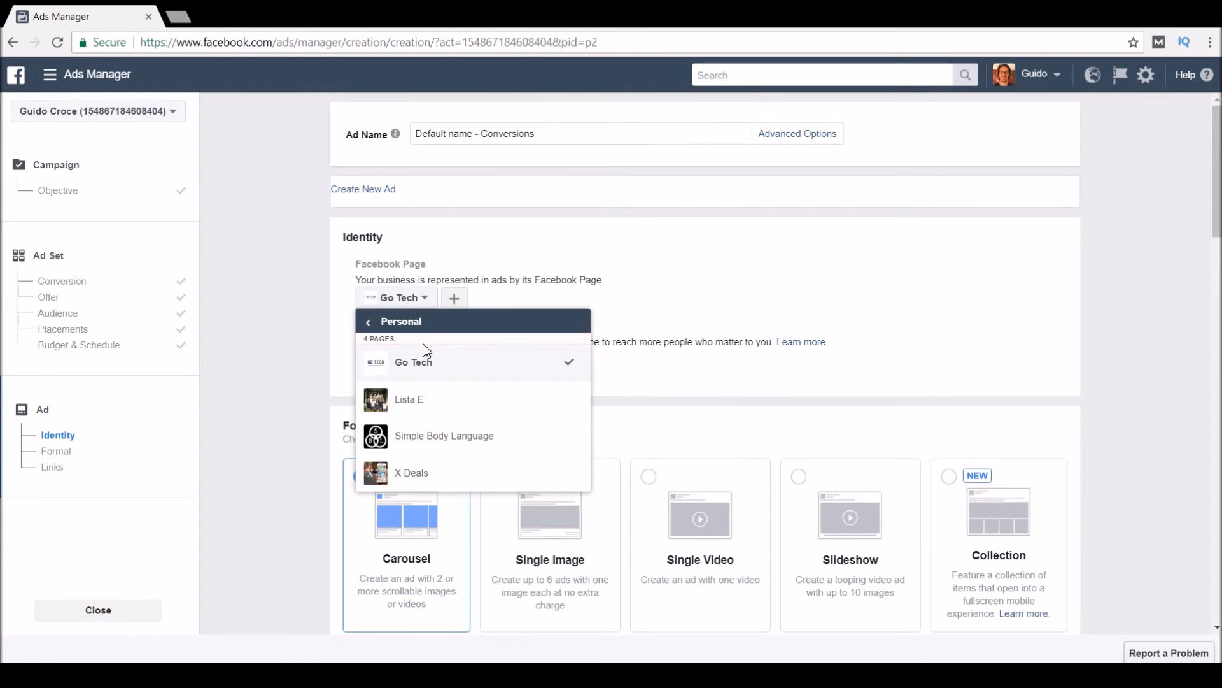
pyautogui.click(421, 363)
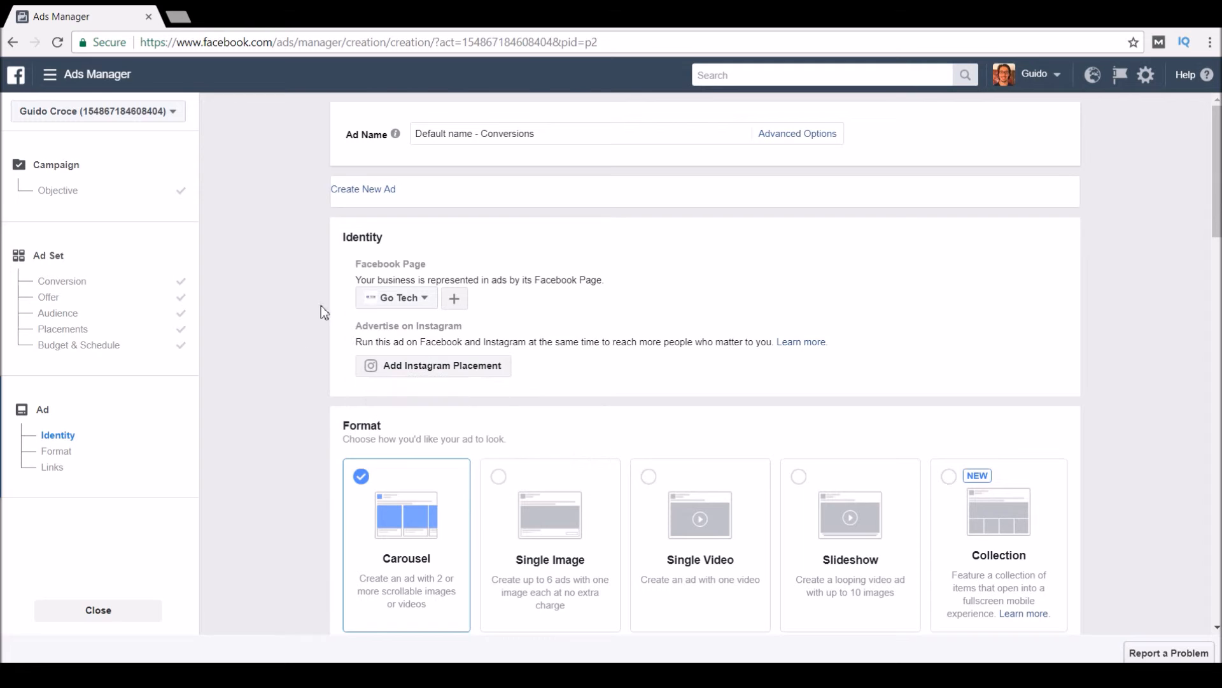
pyautogui.moveTo(442, 133); pyautogui.dragTo(527, 130)
pyautogui.click(569, 157)
pyautogui.click(555, 135)
pyautogui.moveTo(392, 135)
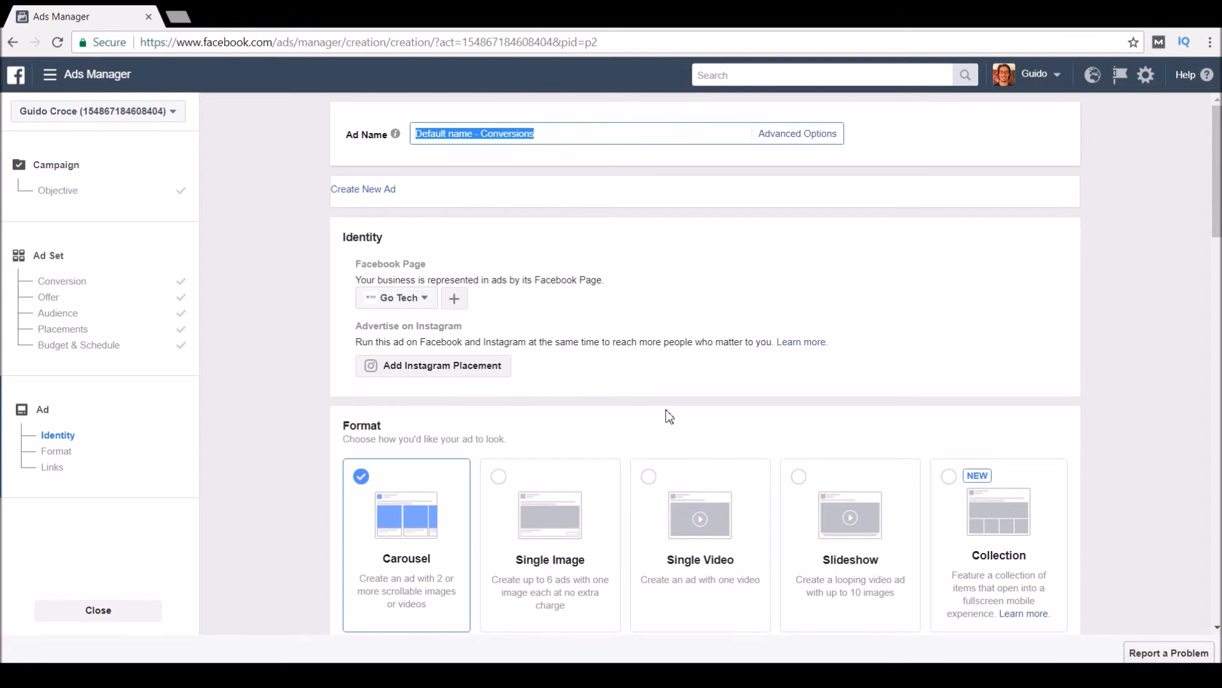
# Choose Single Image as the ad format instead of Carousel.
pyautogui.scroll(-4, 666, 415)
pyautogui.scroll(3, 611, 392)
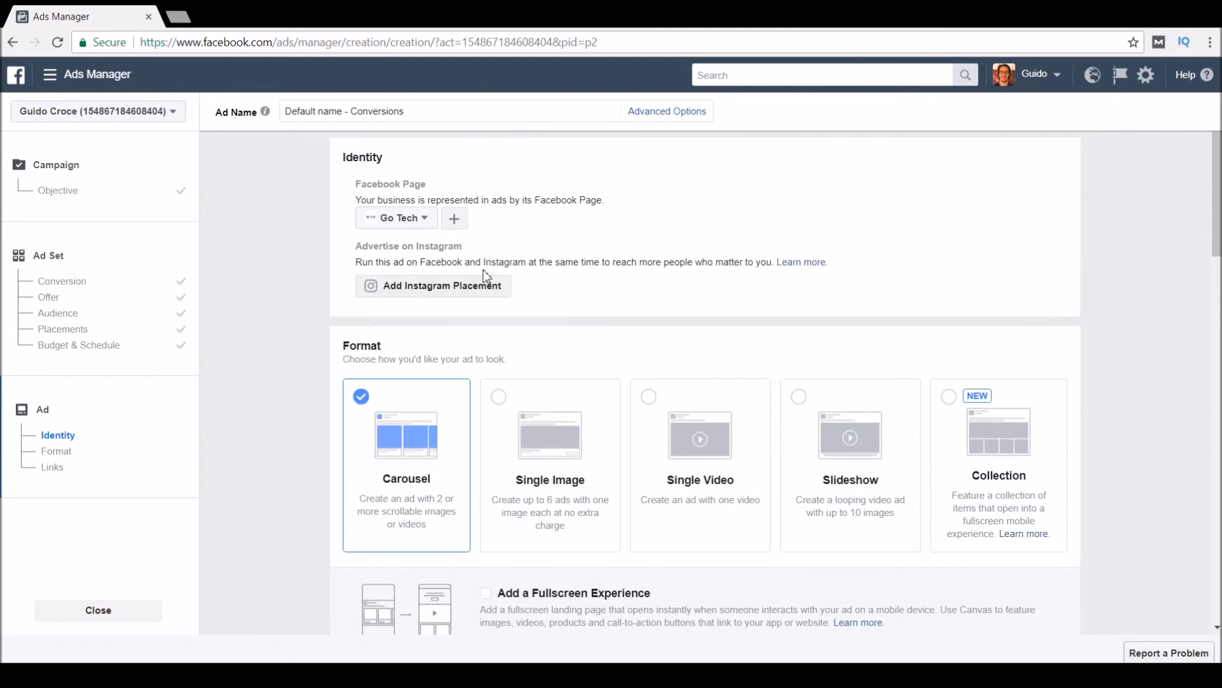
pyautogui.scroll(-1, 621, 392)
pyautogui.scroll(-2, 621, 392)
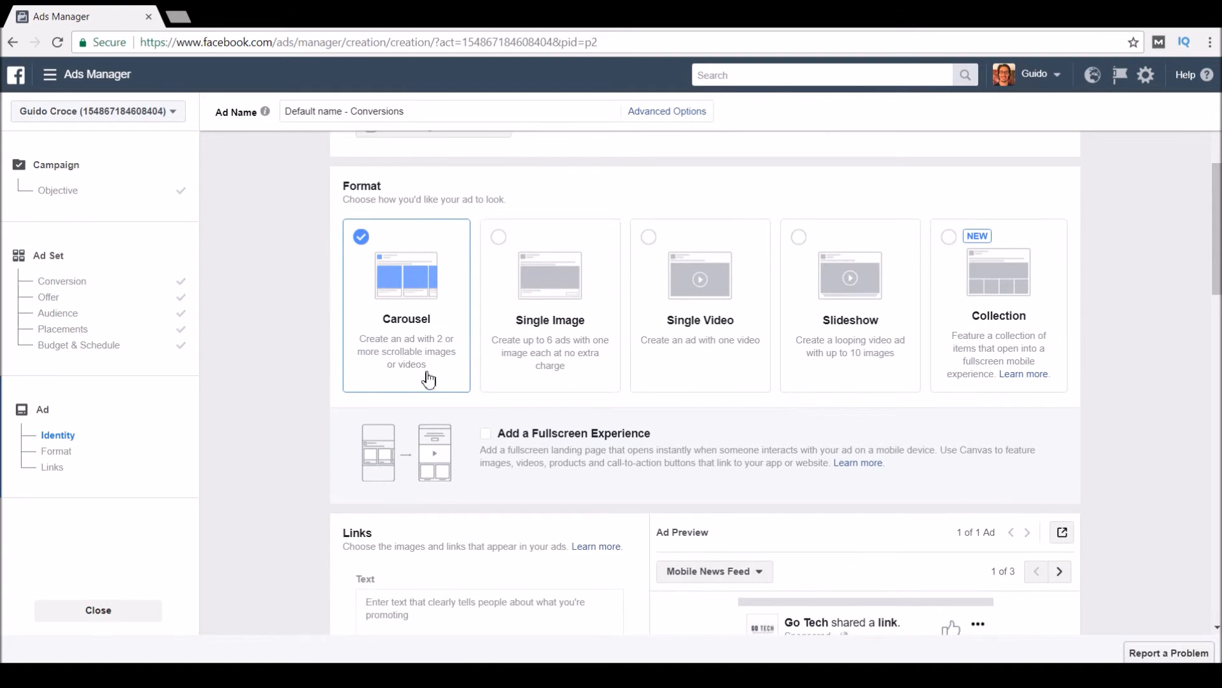
pyautogui.click(561, 308)
pyautogui.click(399, 316)
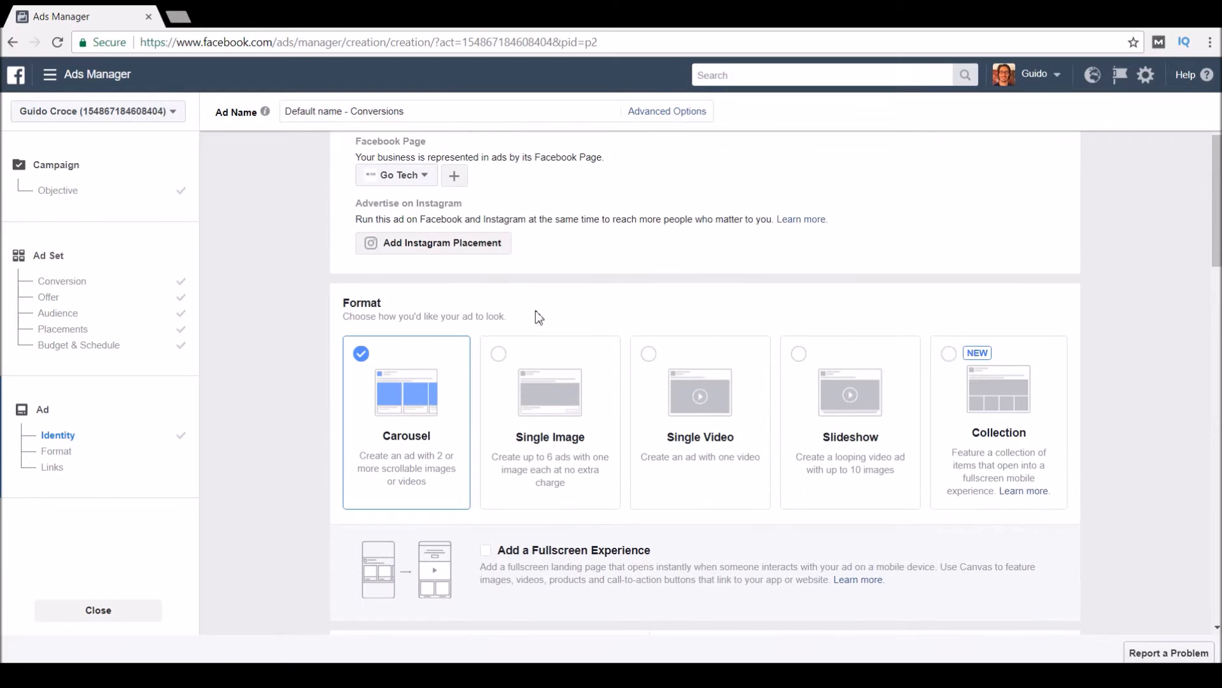
pyautogui.click(549, 403)
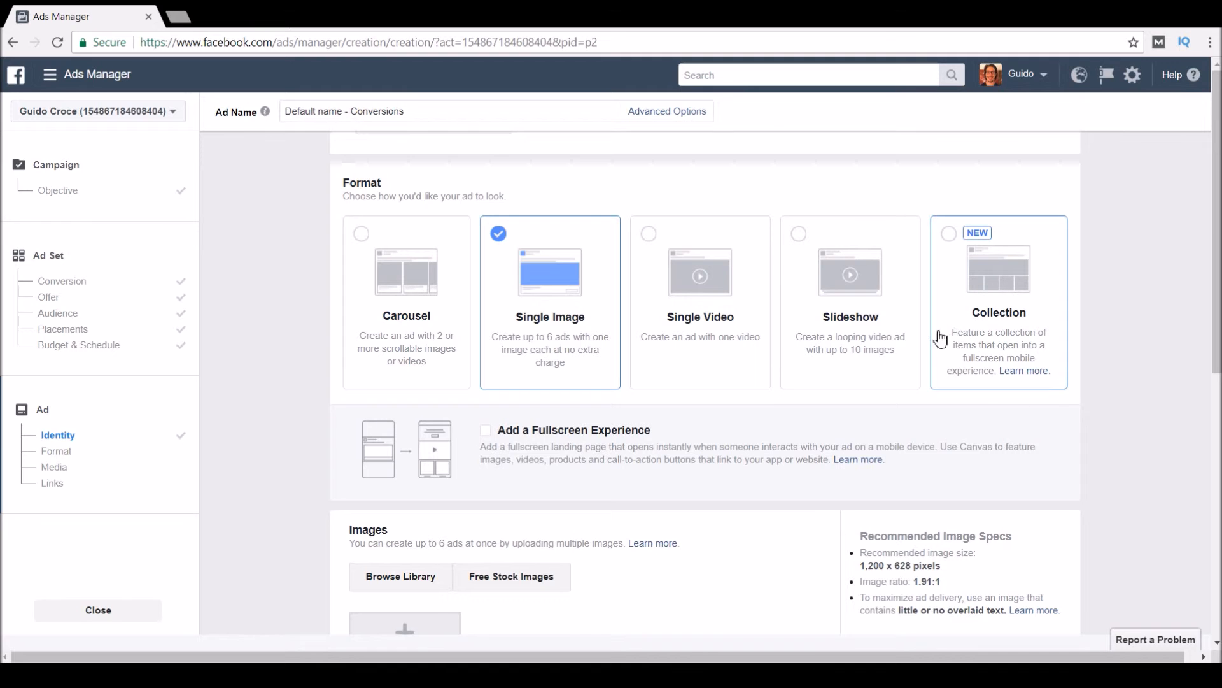
# Scroll past the uploaded 1200 × 628 image down to the Links section.
pyautogui.scroll(-5, 571, 405)
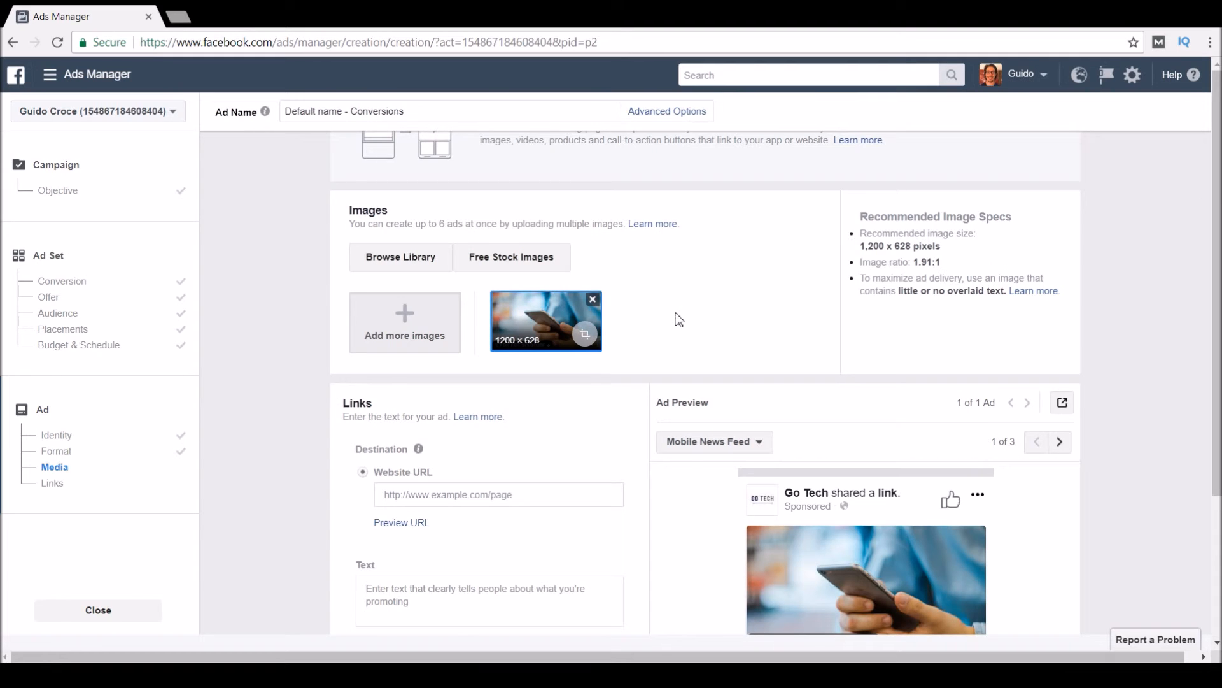
pyautogui.scroll(-4, 688, 317)
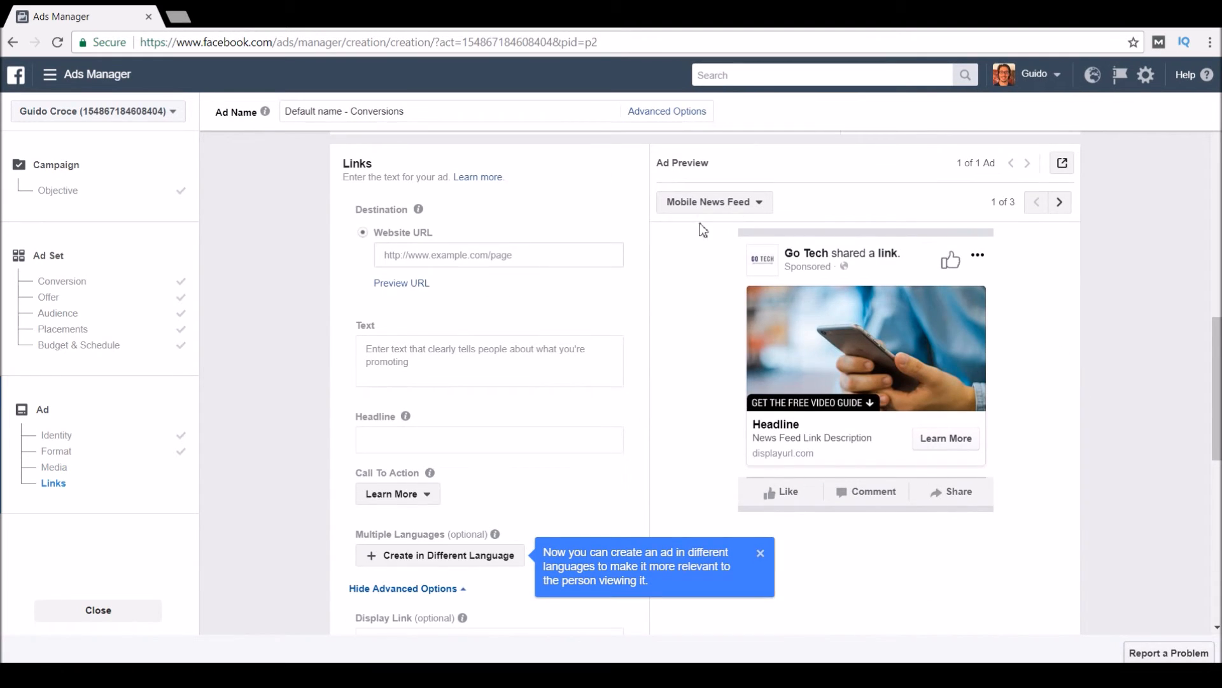
# Switch the ad preview to Desktop News Feed, then click into the Website URL and Text fields.
pyautogui.click(726, 204)
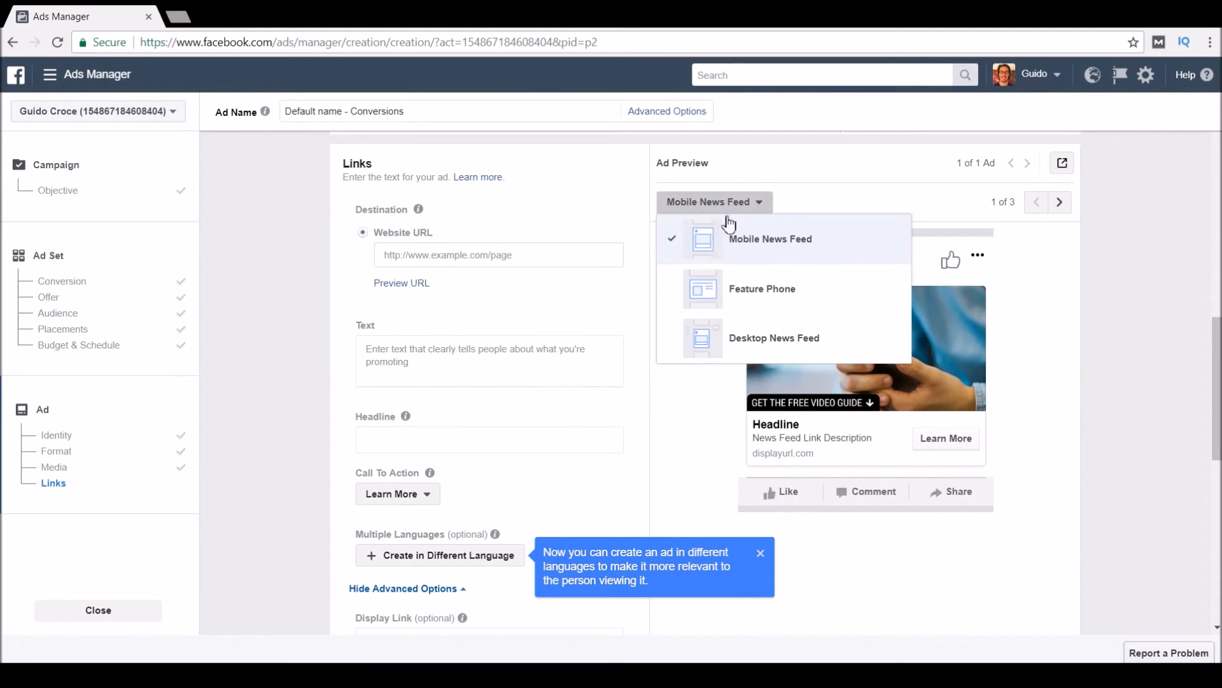
pyautogui.click(794, 297)
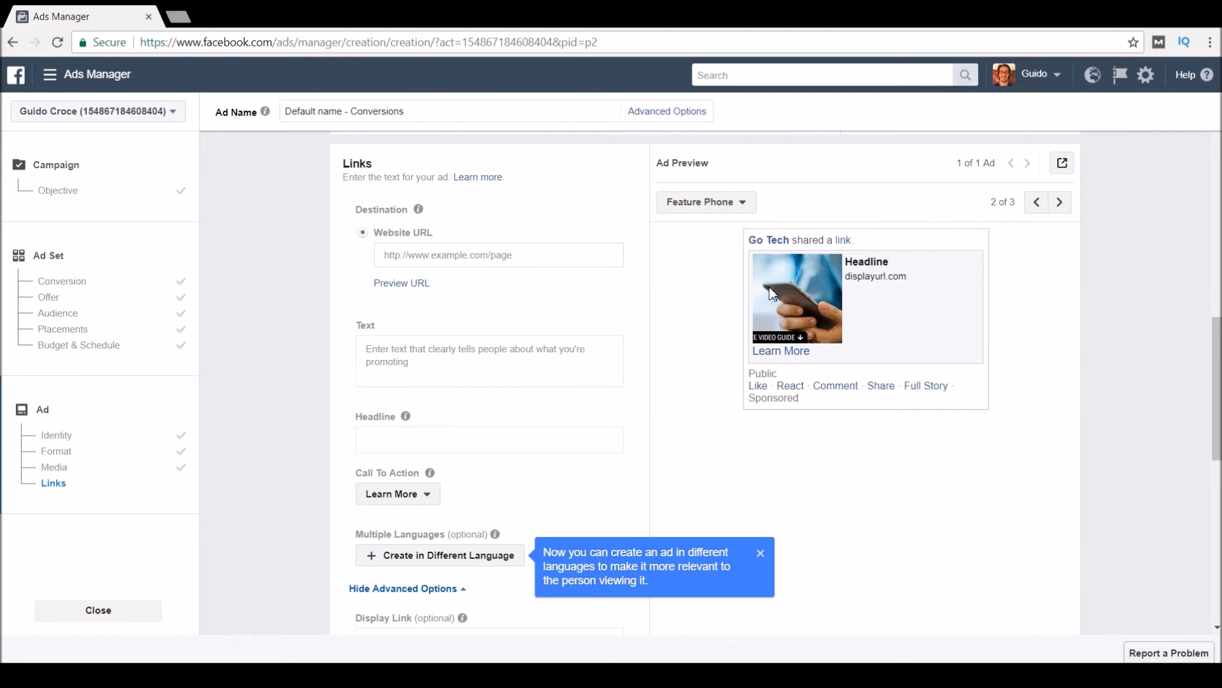
pyautogui.click(730, 205)
pyautogui.click(731, 340)
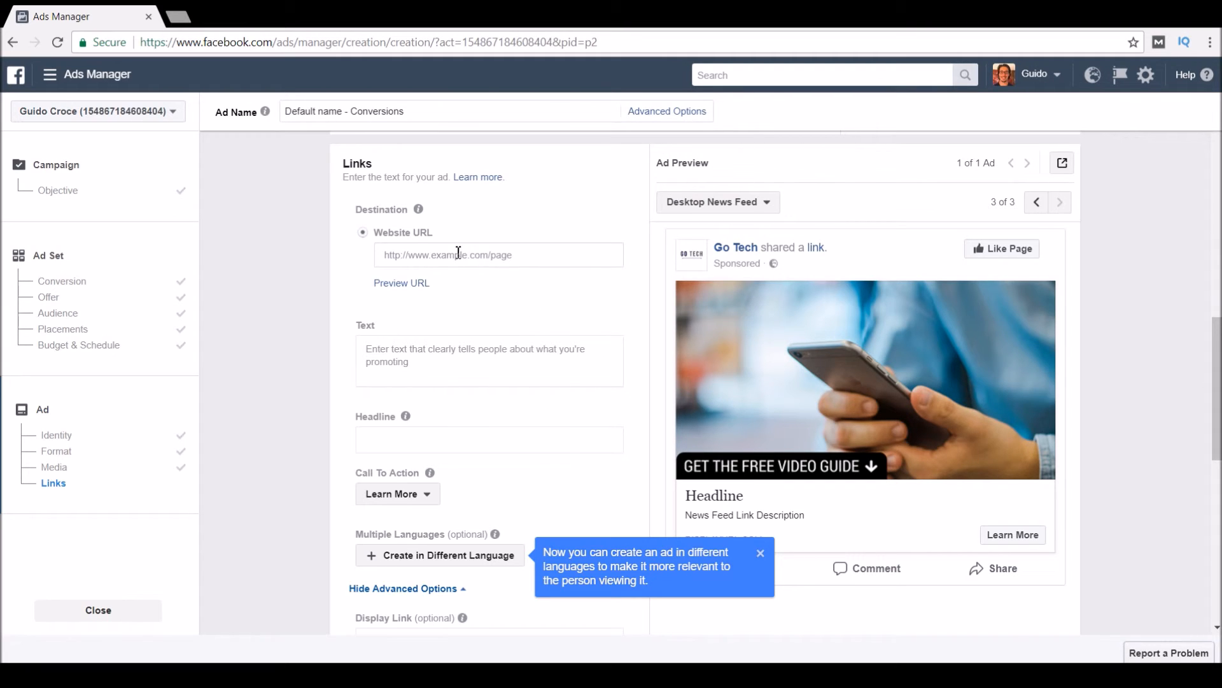
pyautogui.click(421, 250)
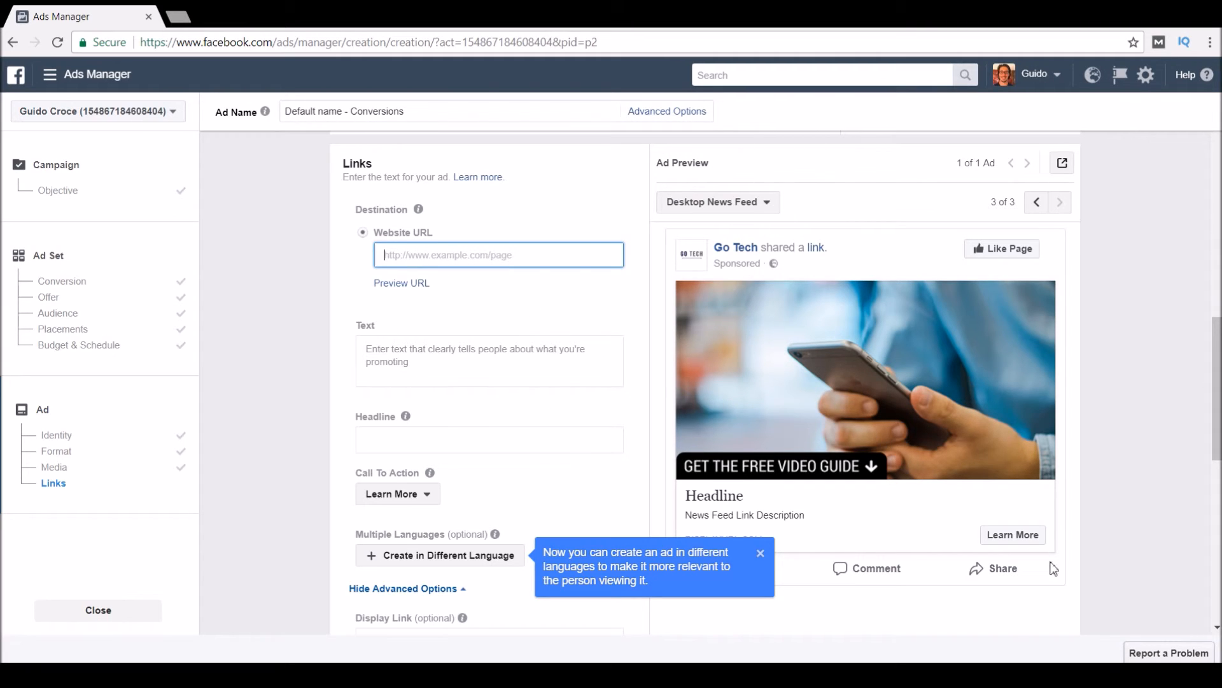
pyautogui.click(529, 376)
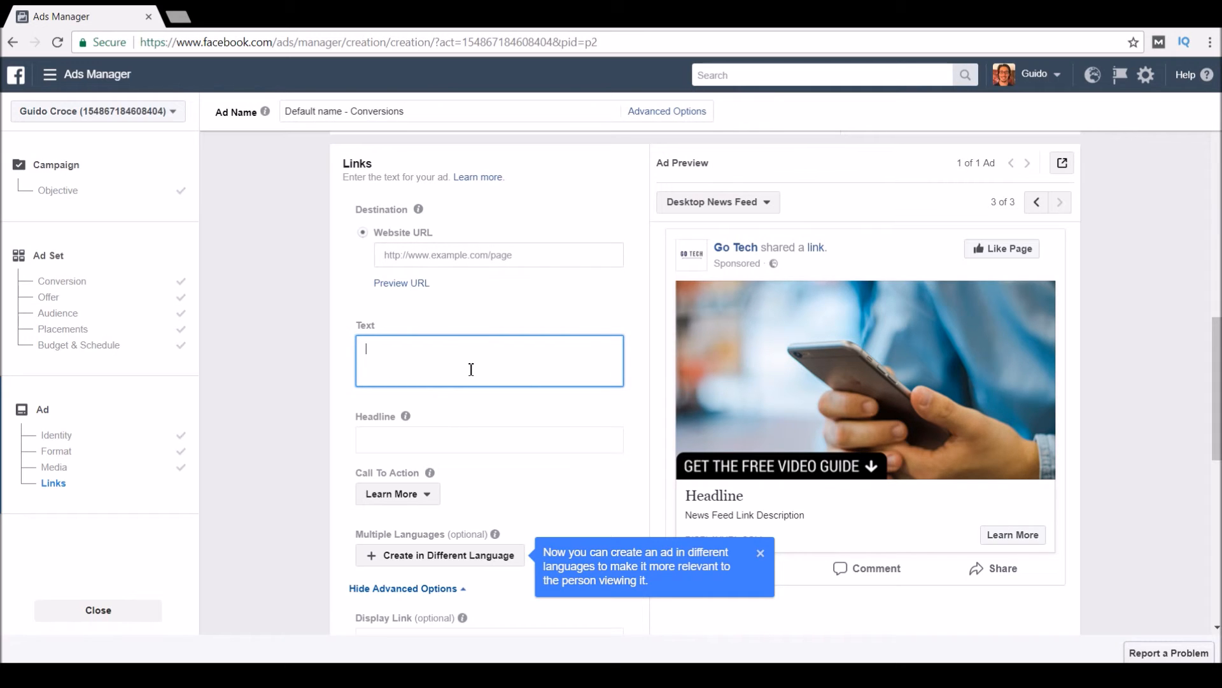
# Enter the ad text 'Get the free video guide below! Limites Time Offer!'.
pyautogui.click(644, 370)
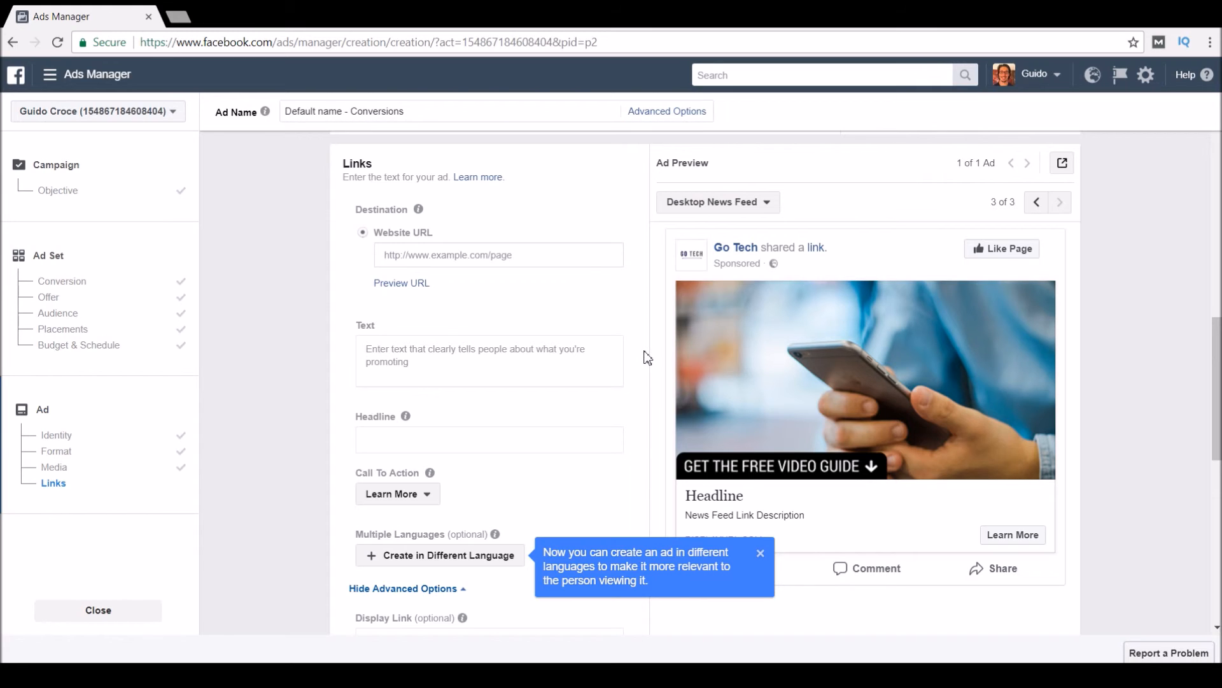
pyautogui.scroll(-3, 674, 377)
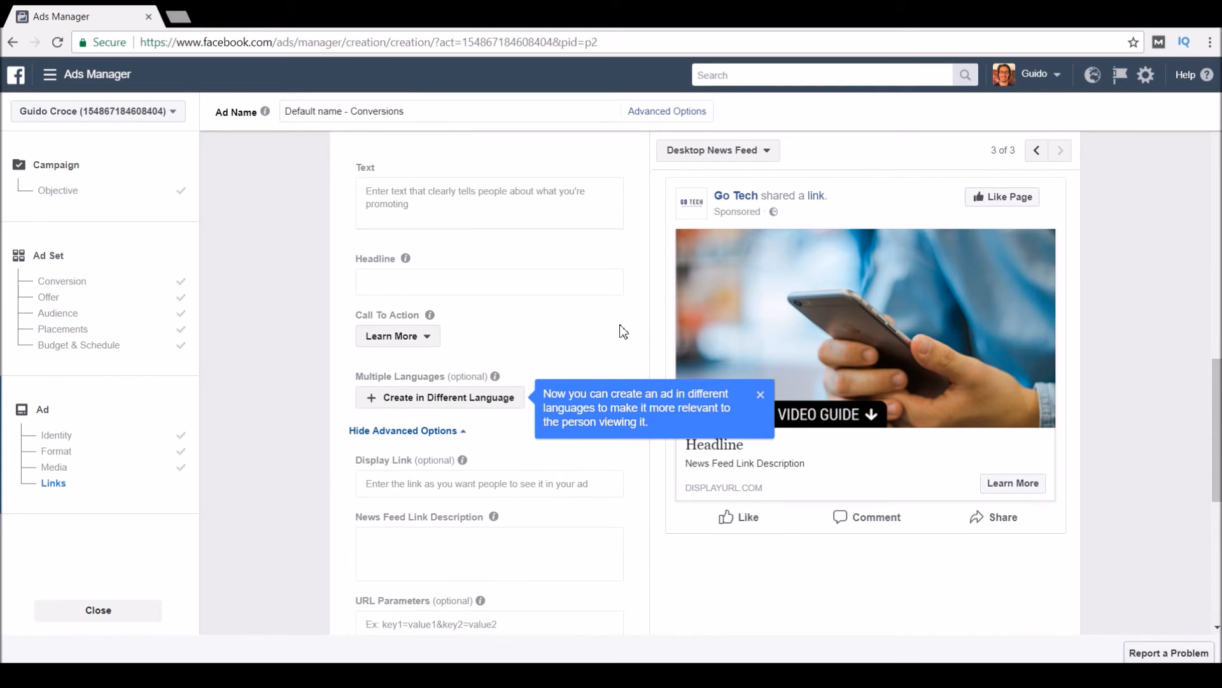
pyautogui.scroll(1, 479, 284)
pyautogui.click(591, 288)
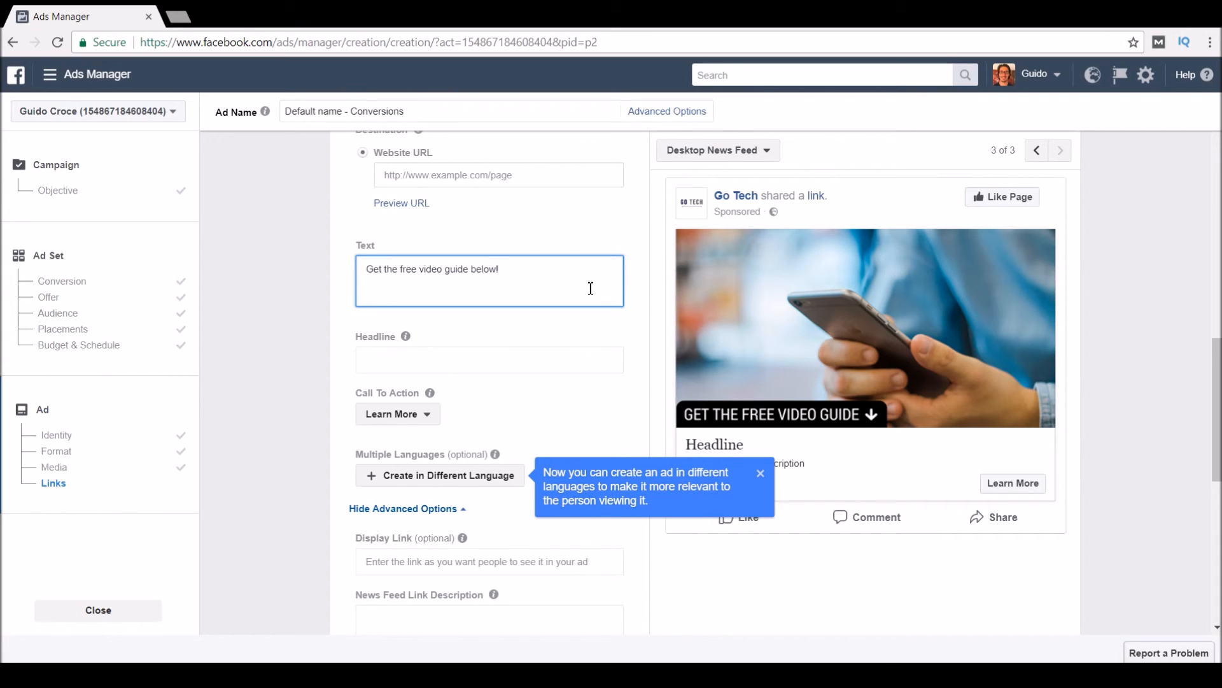
pyautogui.write('Limites Time Offer!')
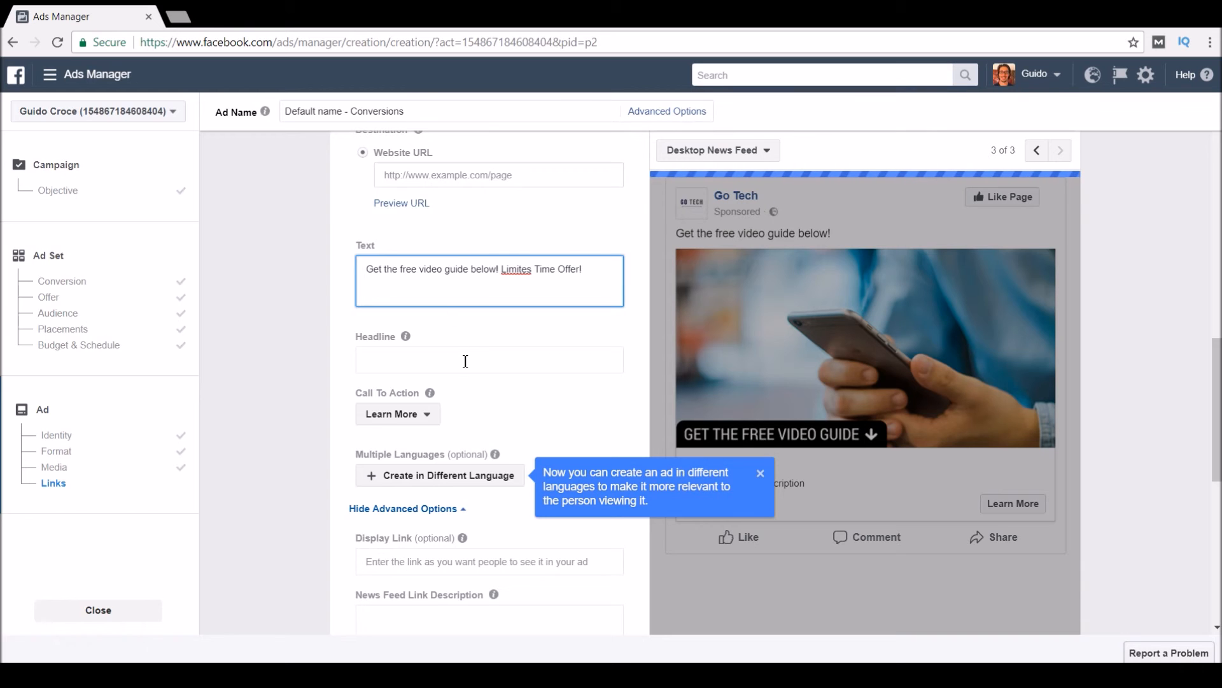
# Add the headline 'vjsbkjdbsbdf' and scroll down toward the Confirm button.
pyautogui.click(466, 361)
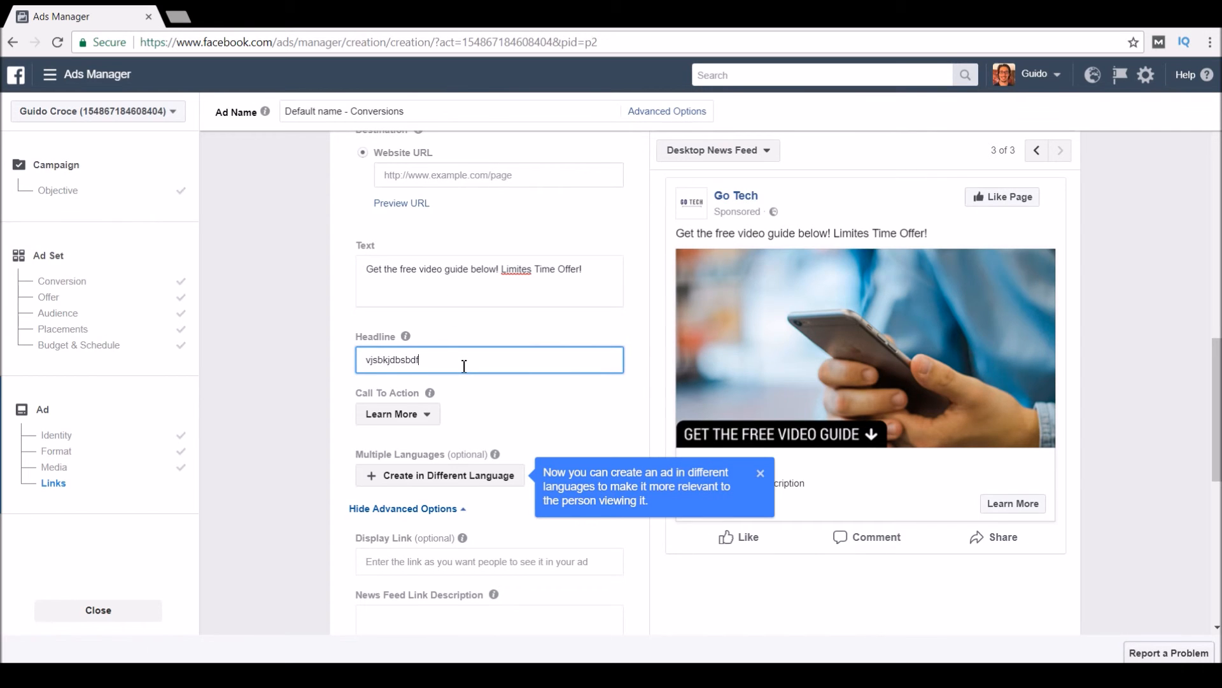
pyautogui.scroll(-1, 461, 367)
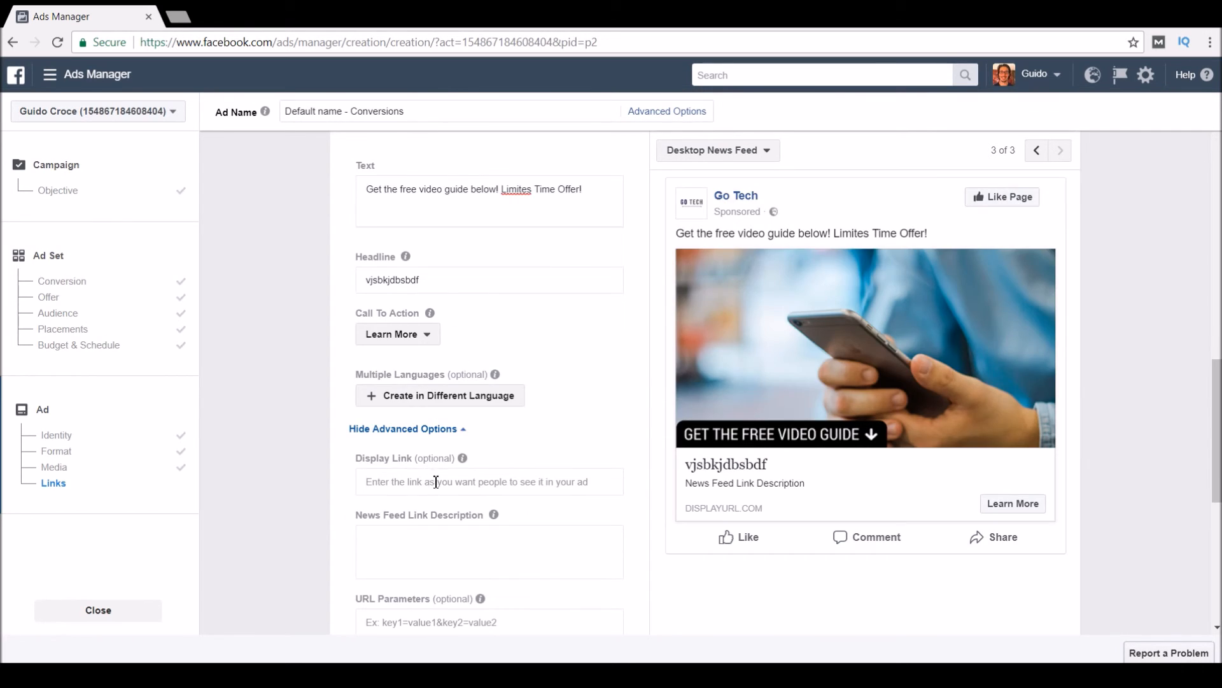
pyautogui.scroll(-1, 614, 437)
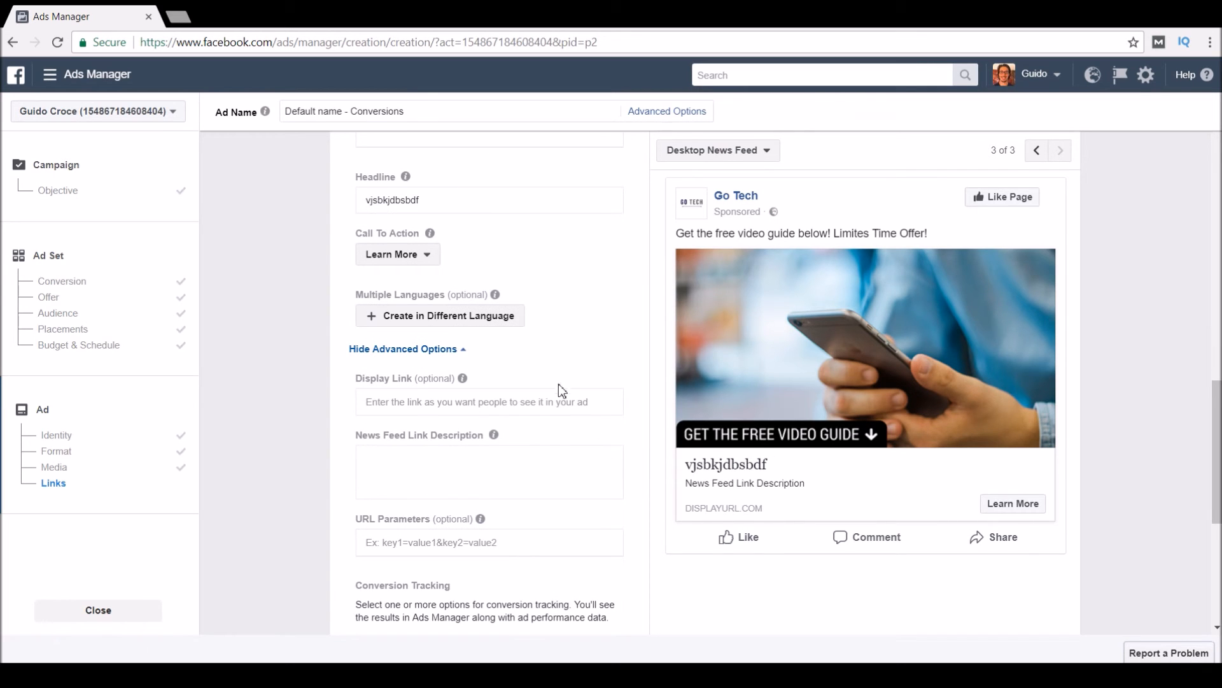
pyautogui.scroll(-2, 499, 513)
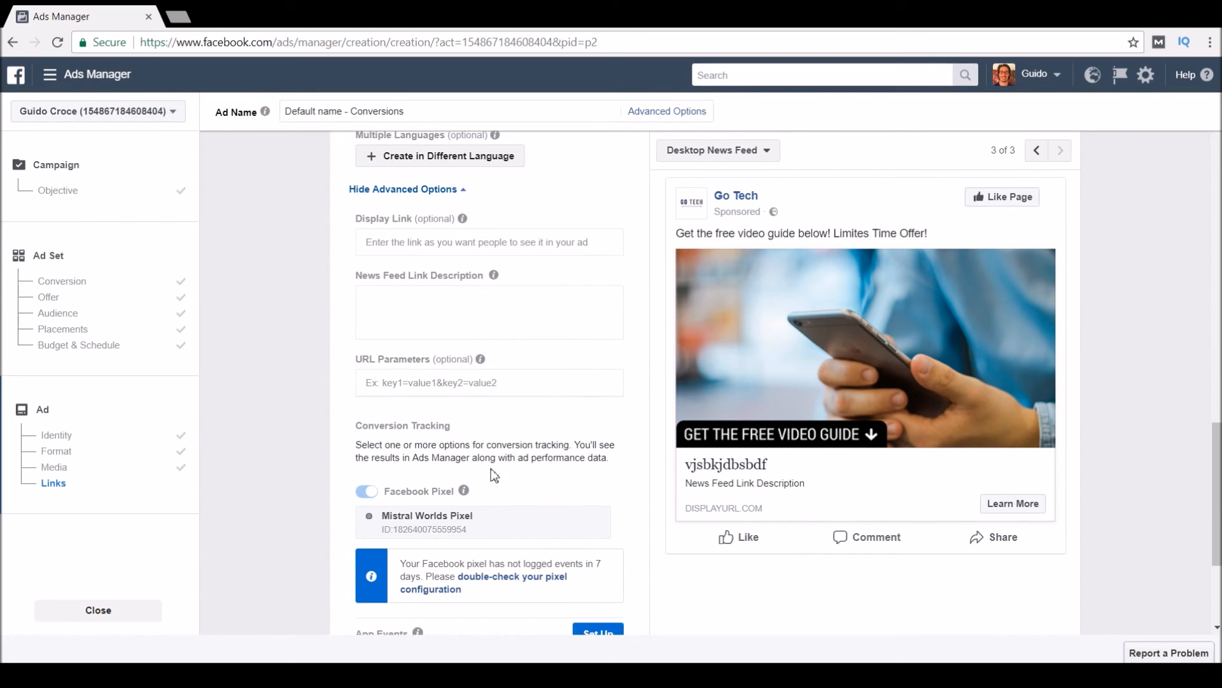
pyautogui.moveTo(481, 358)
pyautogui.scroll(9, 461, 429)
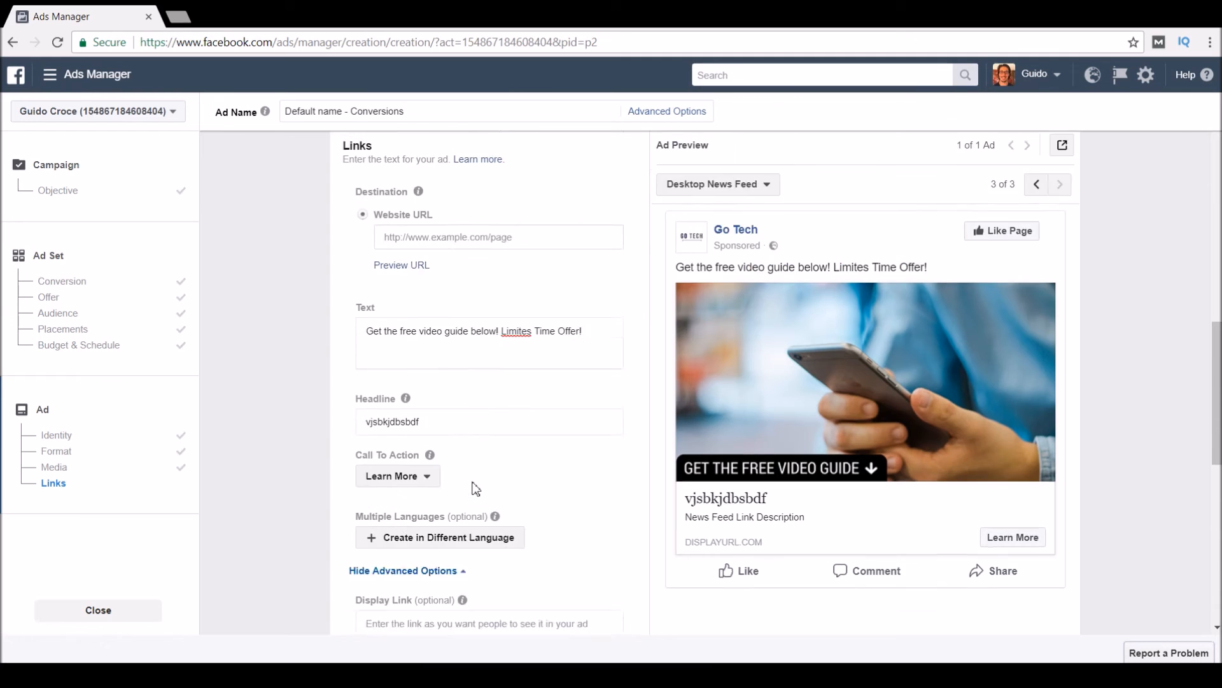
pyautogui.scroll(-3, 461, 428)
pyautogui.click(482, 333)
pyautogui.scroll(-3, 514, 487)
pyautogui.scroll(-7, 503, 503)
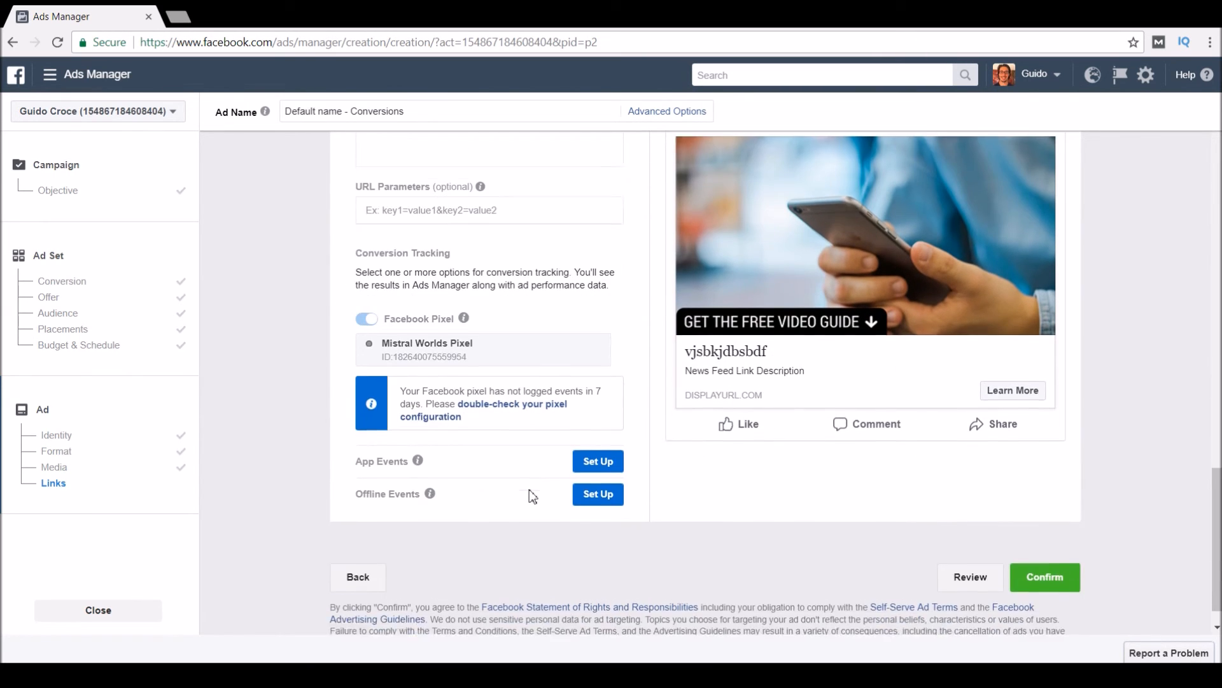
# Try to confirm the ad, hit the 'link field is required' error, and scroll back to Website URL.
pyautogui.click(1045, 542)
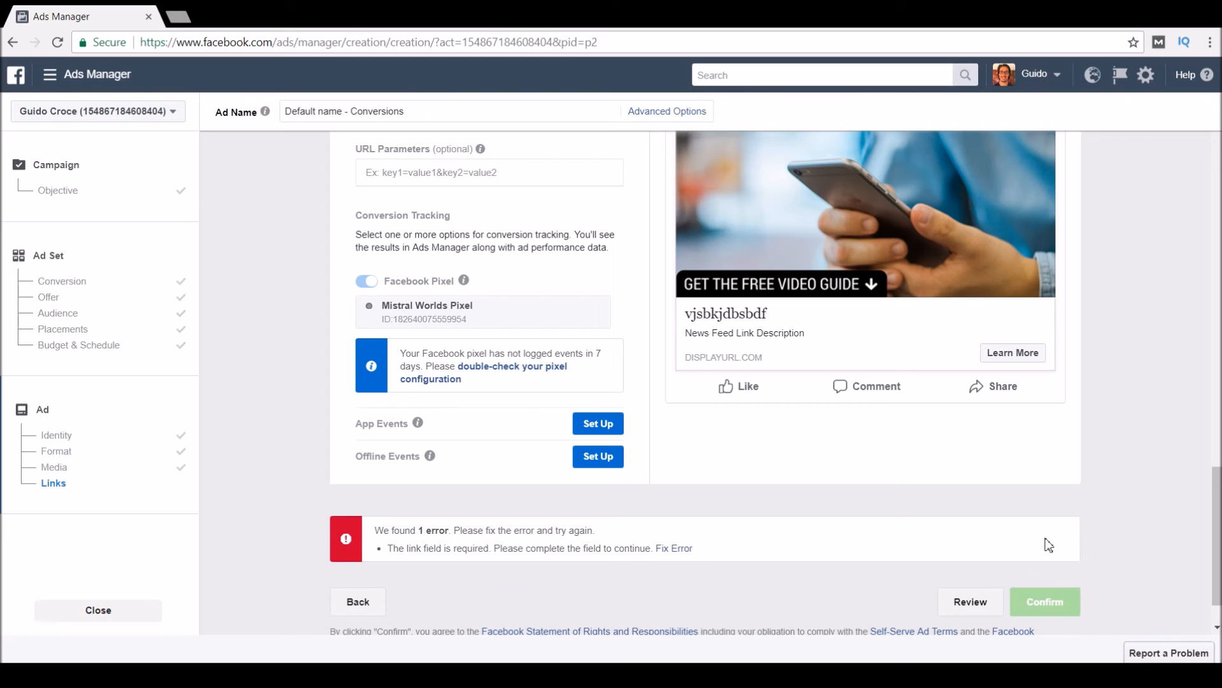
pyautogui.moveTo(388, 547); pyautogui.dragTo(722, 552)
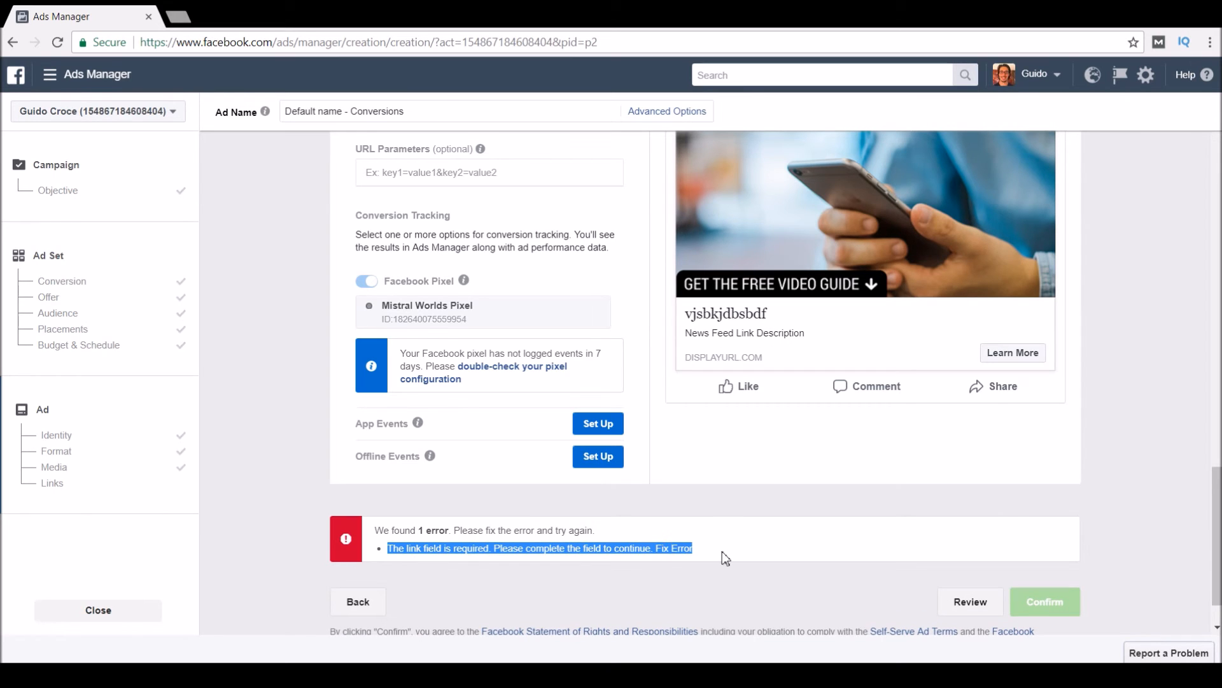
pyautogui.click(580, 551)
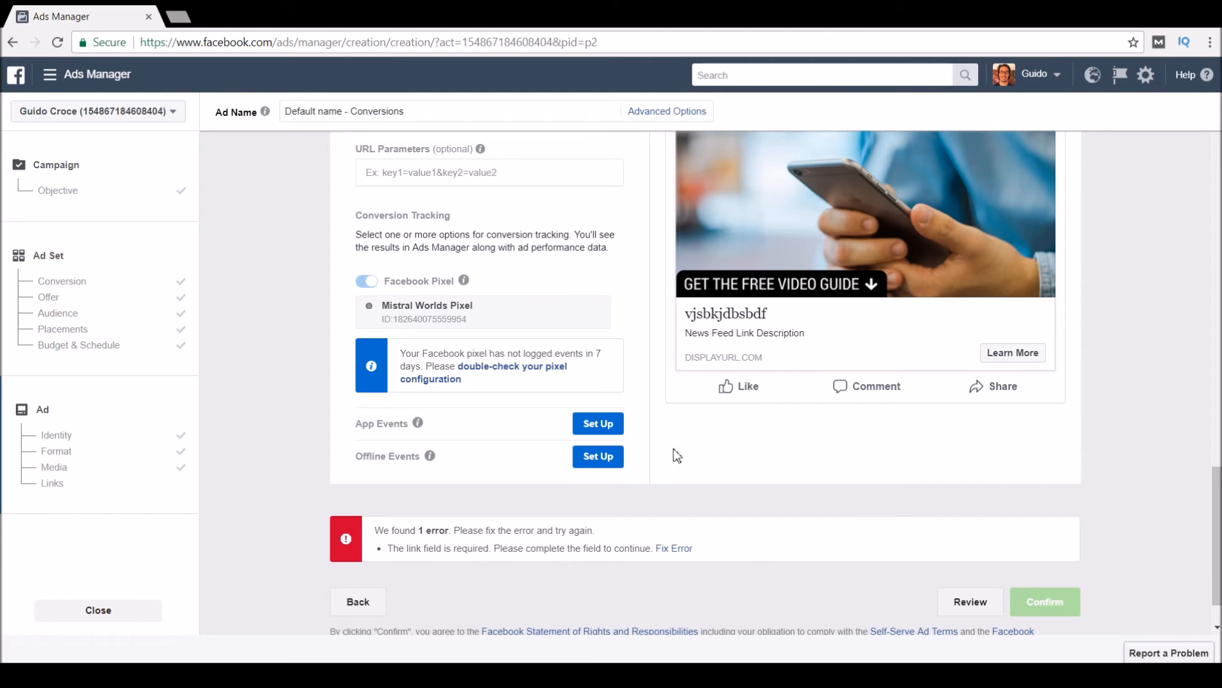
pyautogui.scroll(15, 677, 455)
pyautogui.scroll(2, 677, 456)
pyautogui.scroll(-6, 677, 456)
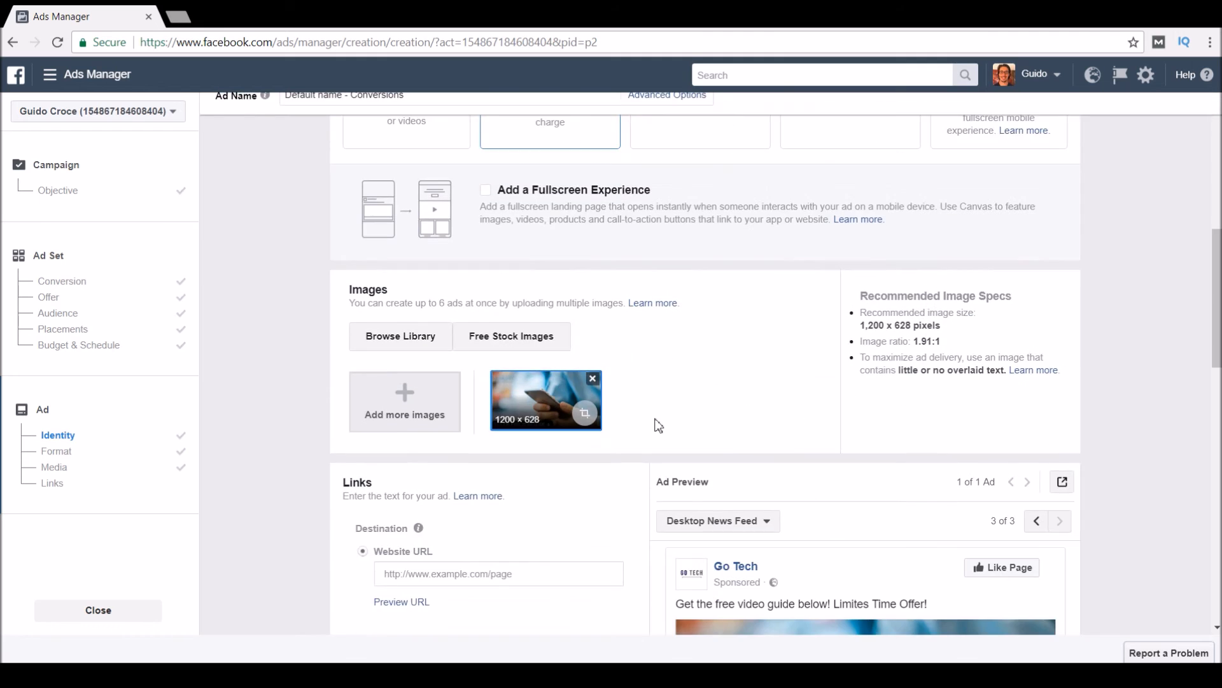
pyautogui.scroll(-12, 658, 425)
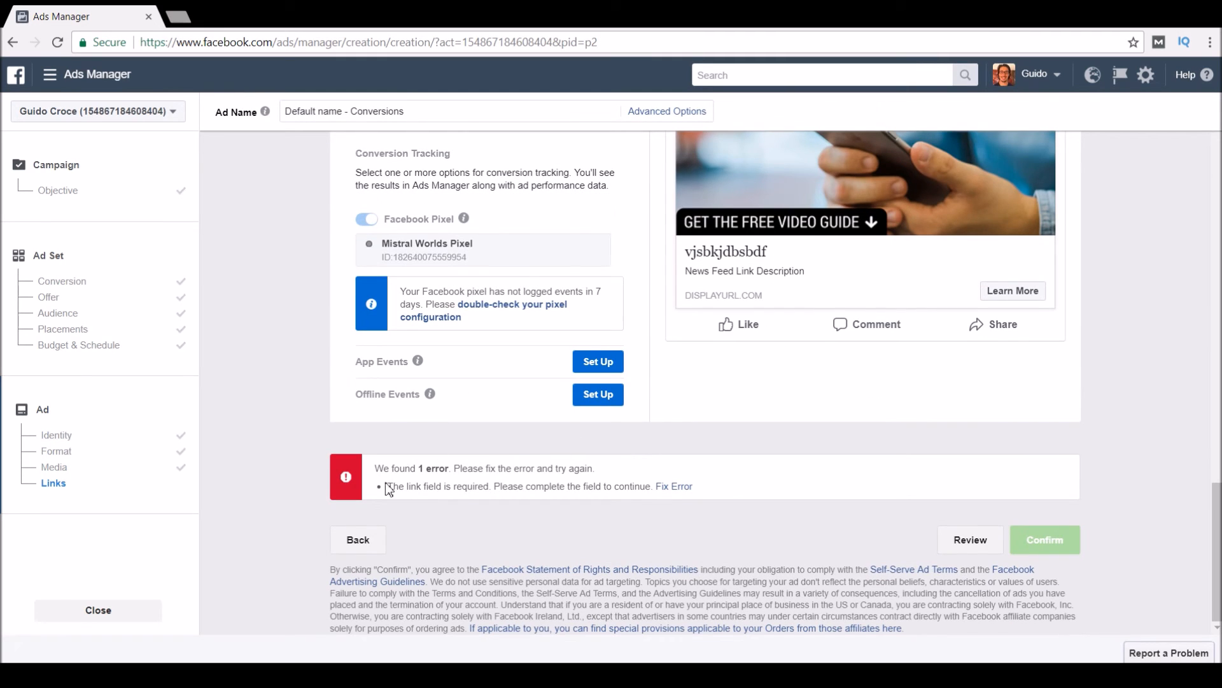
pyautogui.scroll(8, 508, 452)
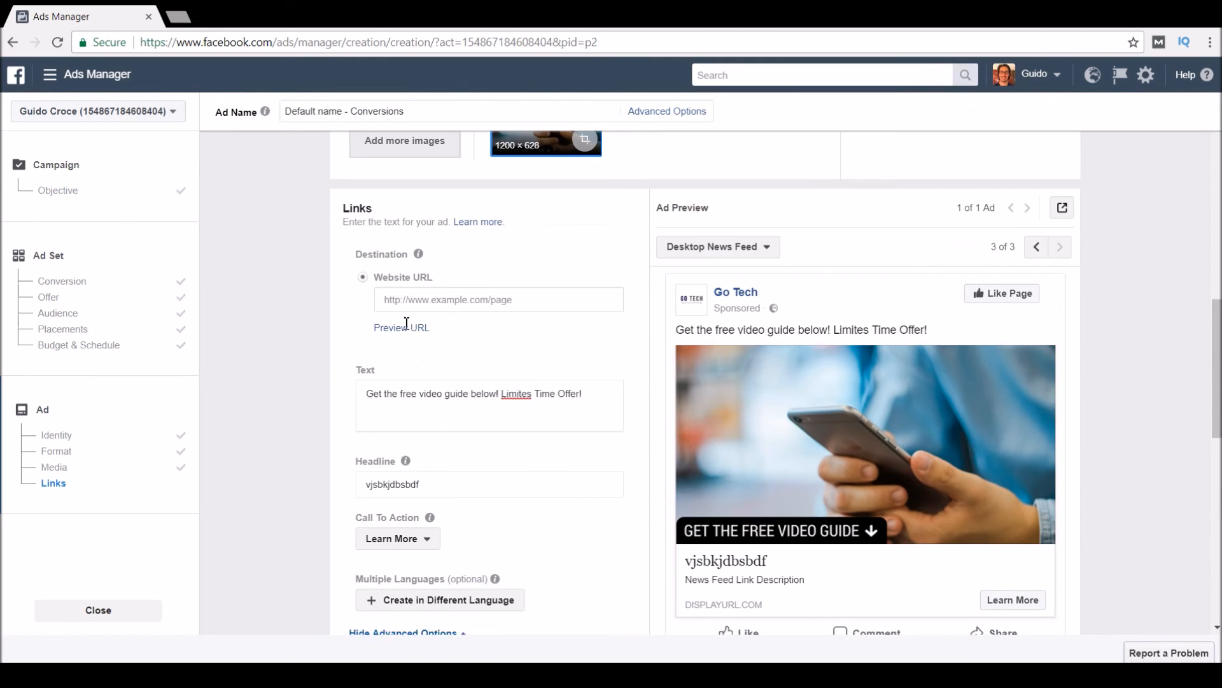
pyautogui.click(443, 308)
pyautogui.write('http:')
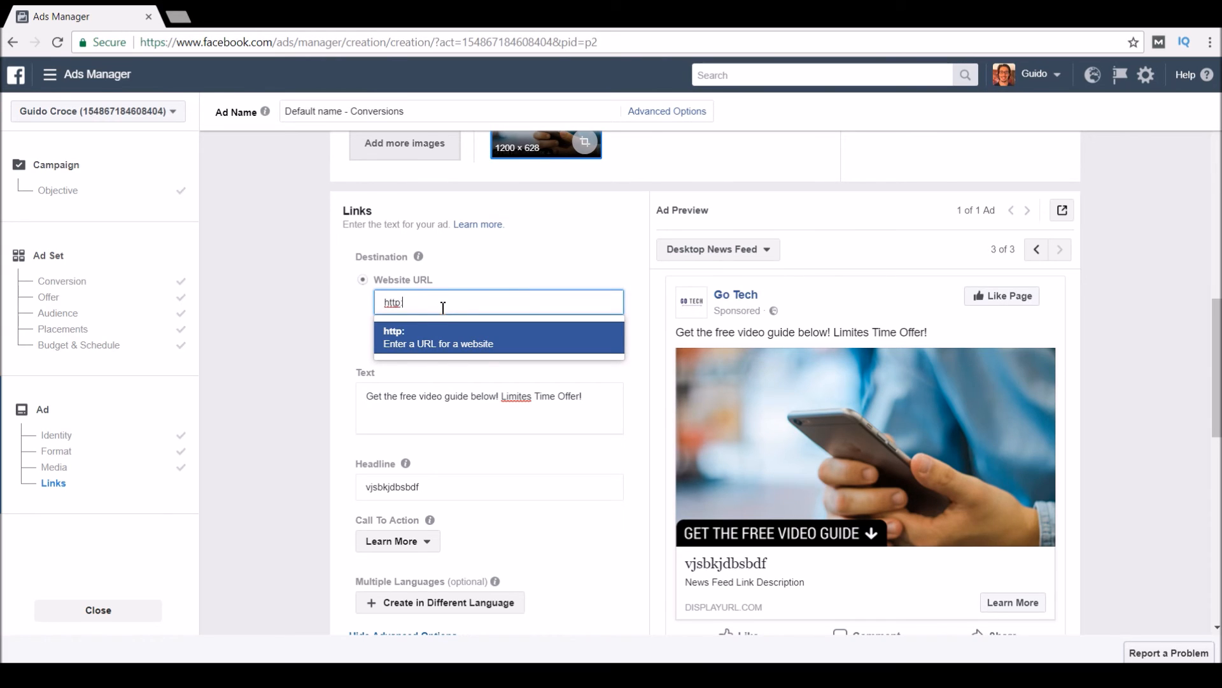
pyautogui.write('gle.com')
pyautogui.click(576, 347)
pyautogui.scroll(-3, 658, 422)
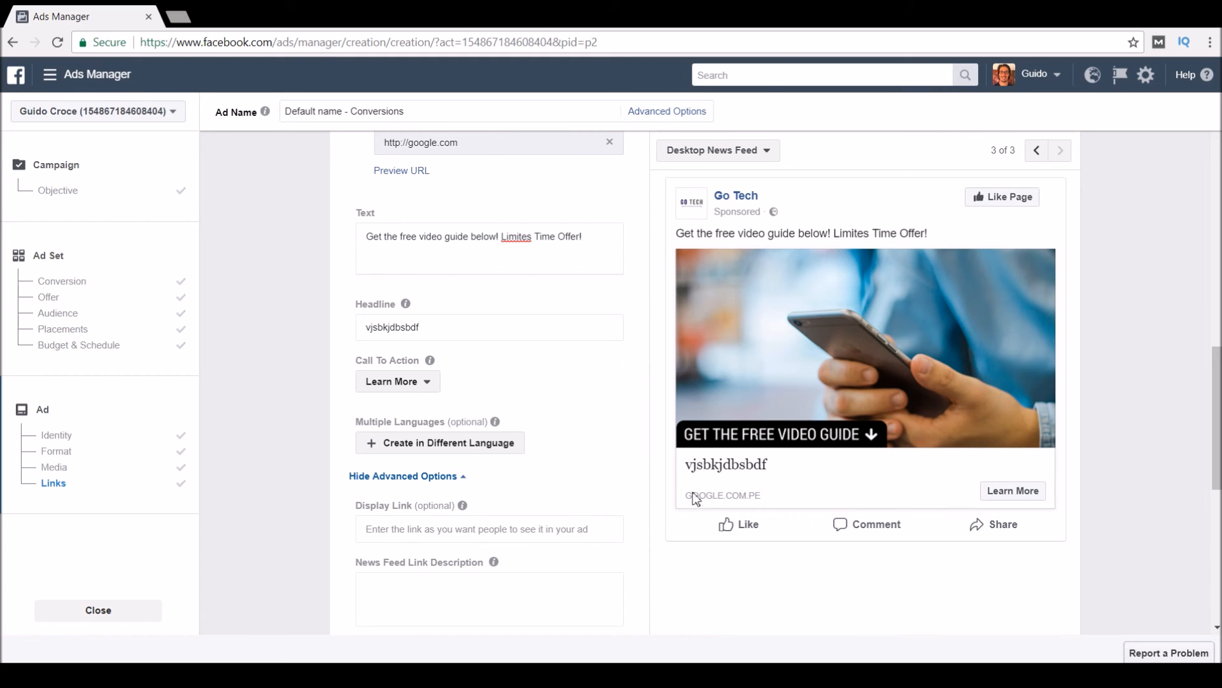
pyautogui.scroll(-8, 647, 439)
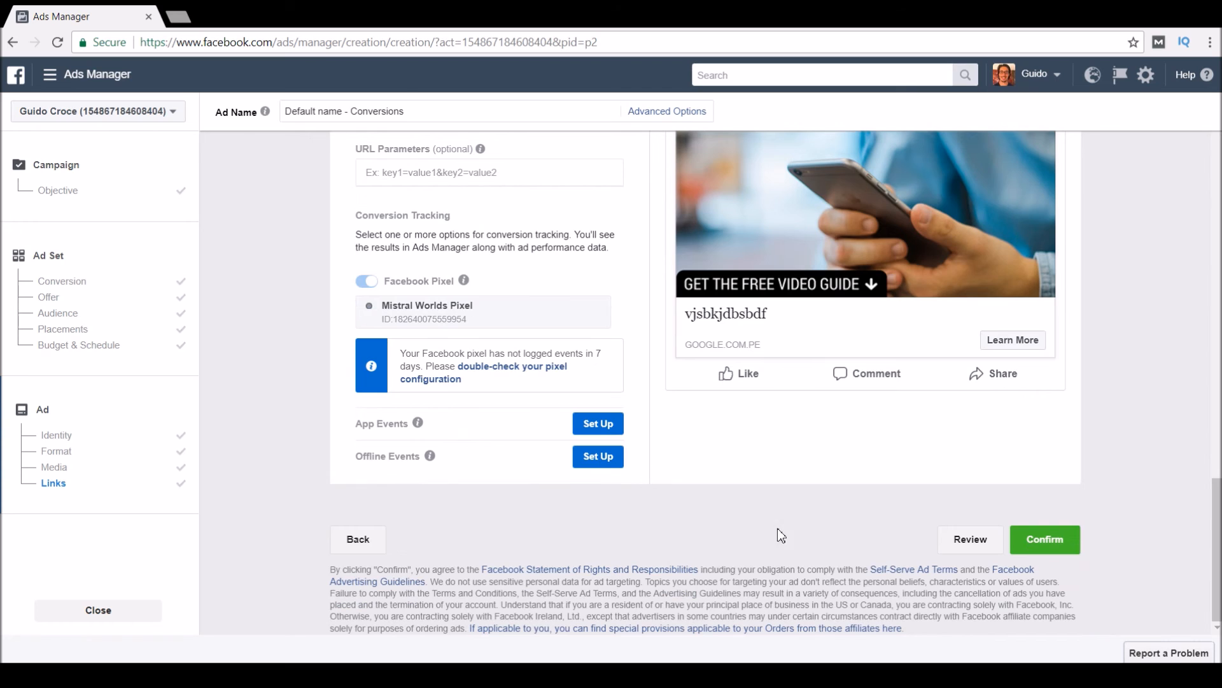
# Confirm the ad and select the resulting 'Something went wrong, try again' error text.
pyautogui.click(1053, 541)
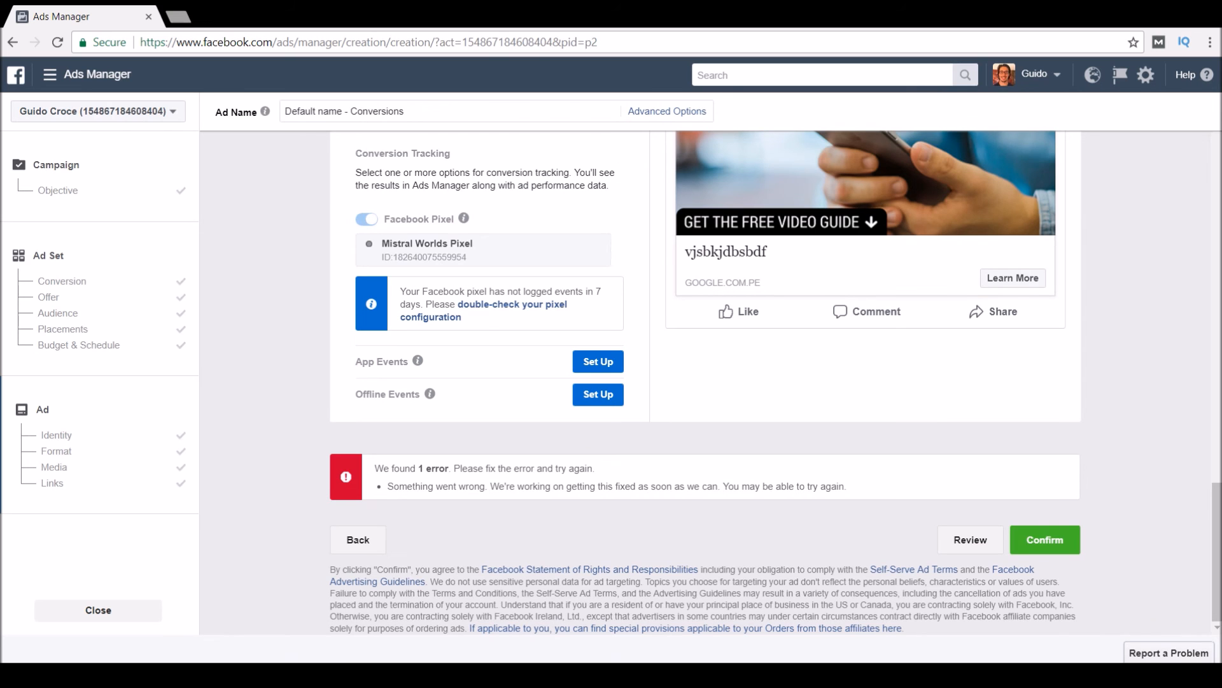
pyautogui.moveTo(600, 487); pyautogui.dragTo(777, 489)
pyautogui.click(681, 518)
pyautogui.moveTo(847, 488); pyautogui.dragTo(361, 464)
pyautogui.click(529, 508)
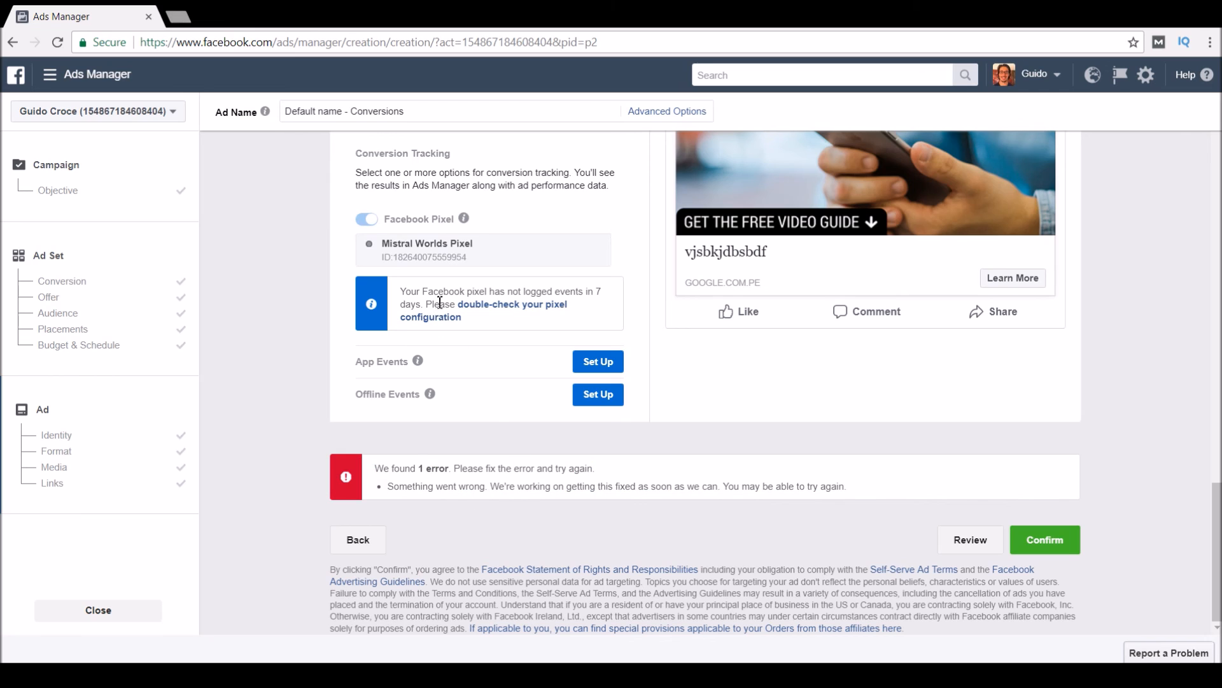